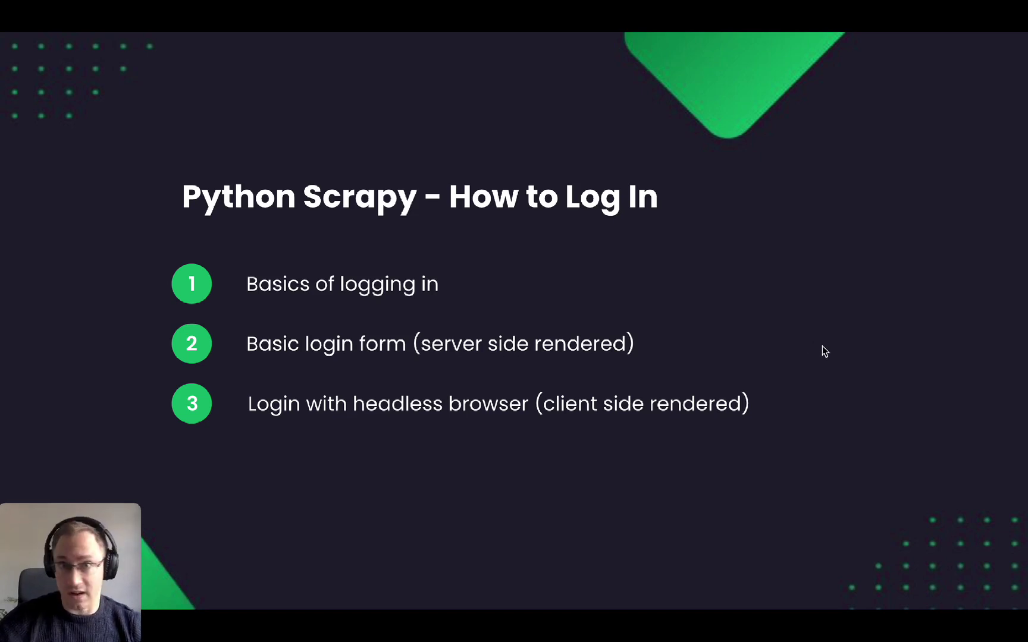
Open Chrome DevTools on the login page and make the panel taller.
{"action": "key", "text": "alt+Tab"}
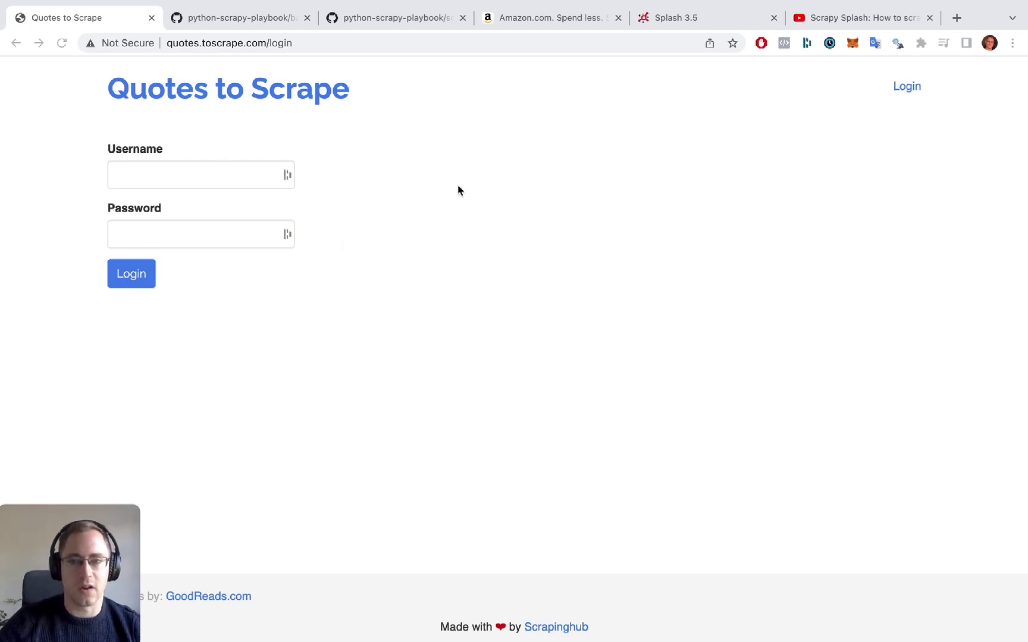
{"action": "right_click", "coordinate": [394, 184]}
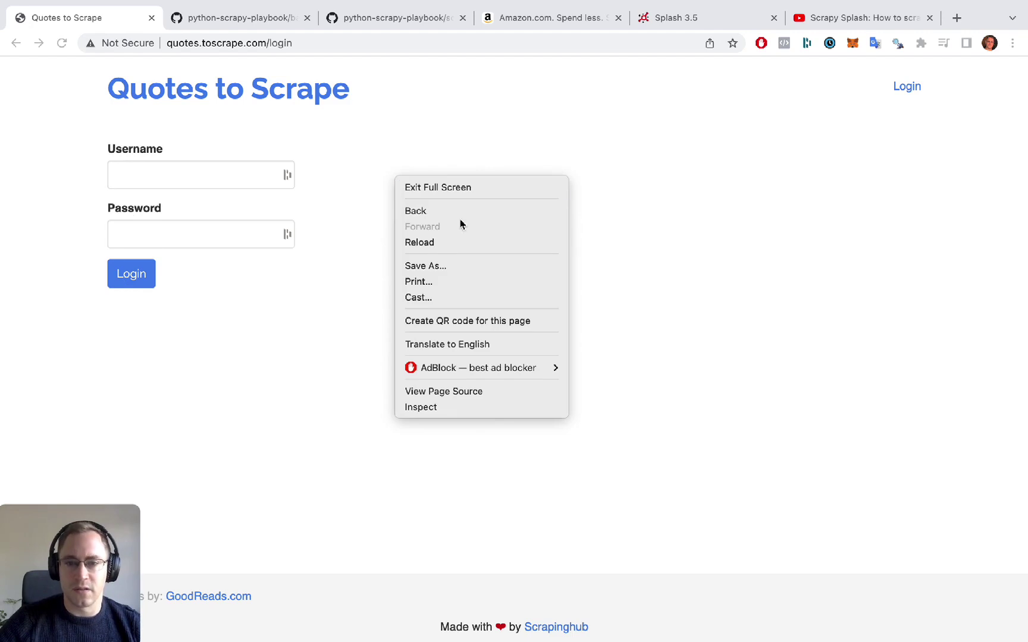
{"action": "left_click", "coordinate": [450, 409]}
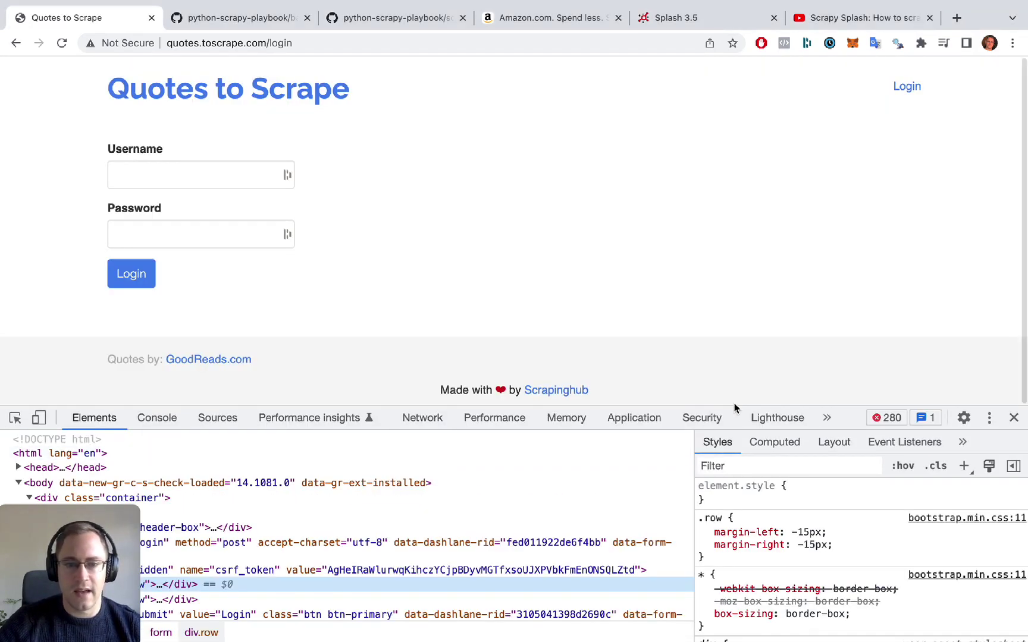
{"action": "left_click_drag", "start_coordinate": [737, 405], "coordinate": [734, 324]}
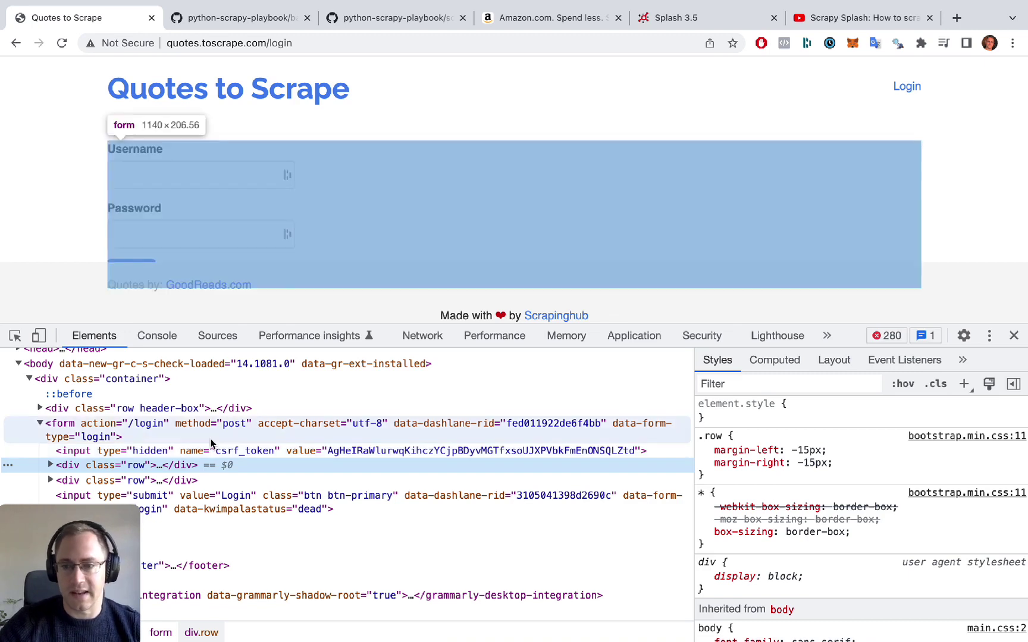
Expand the form rows to expose the csrf_token, username and password inputs.
{"action": "left_click", "coordinate": [204, 455]}
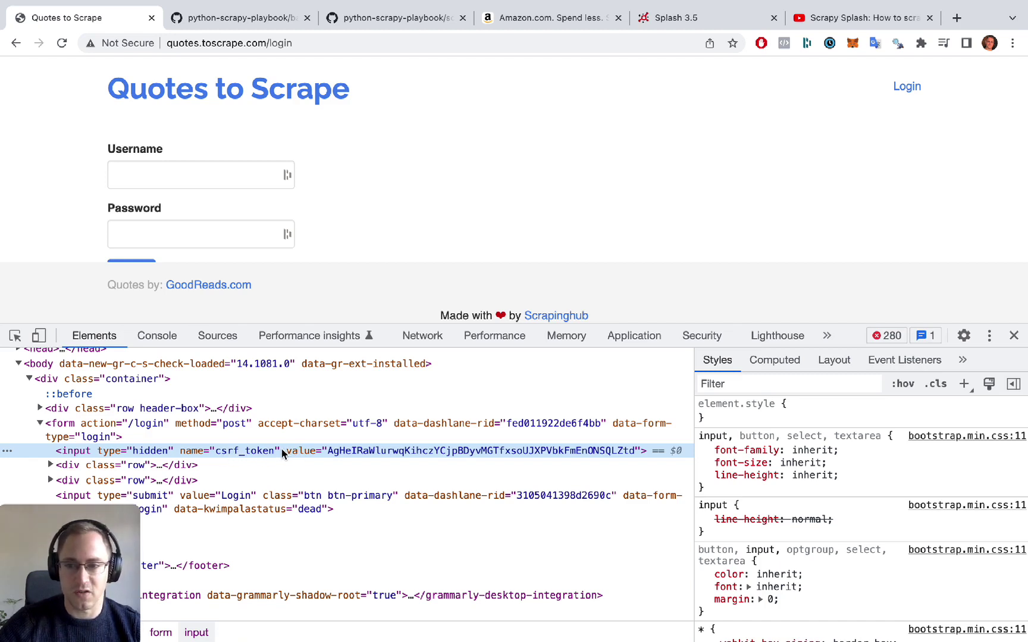
{"action": "left_click", "coordinate": [50, 465]}
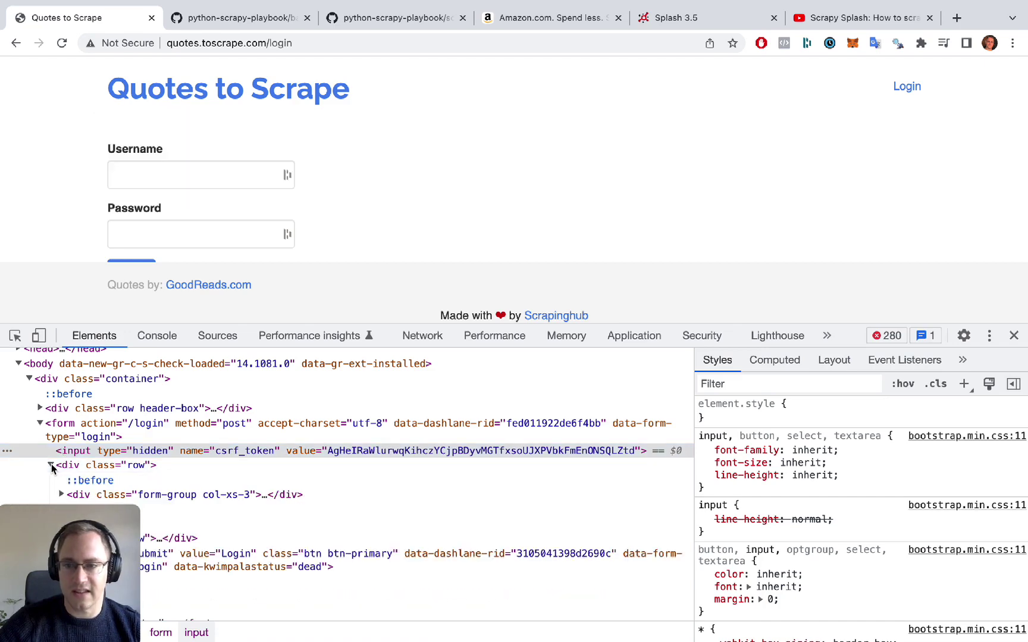
{"action": "scroll", "coordinate": [120, 479], "scroll_direction": "down", "scroll_amount": 2}
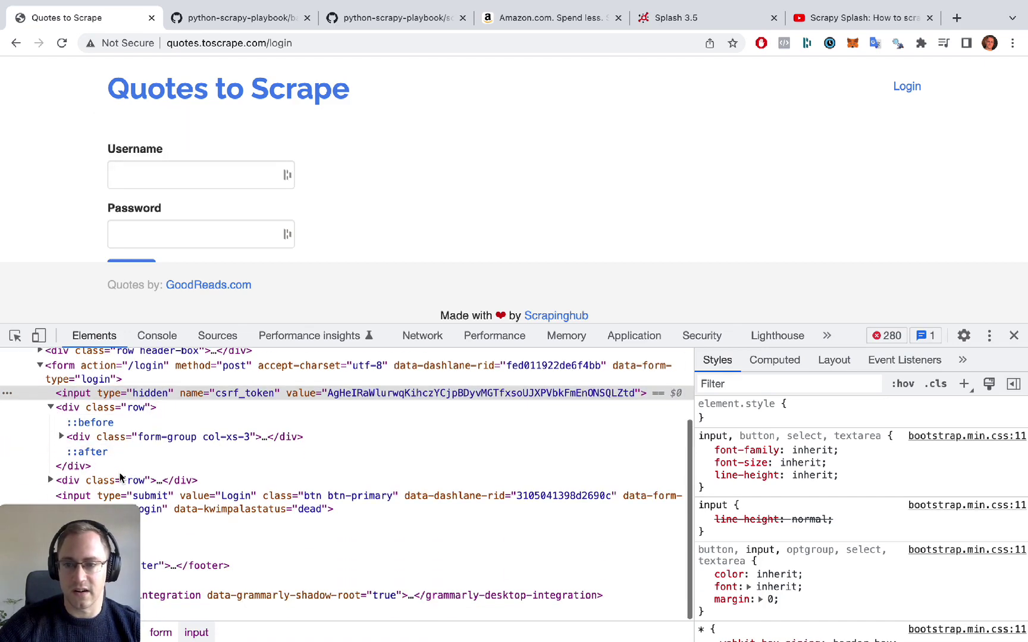
{"action": "left_click", "coordinate": [61, 437]}
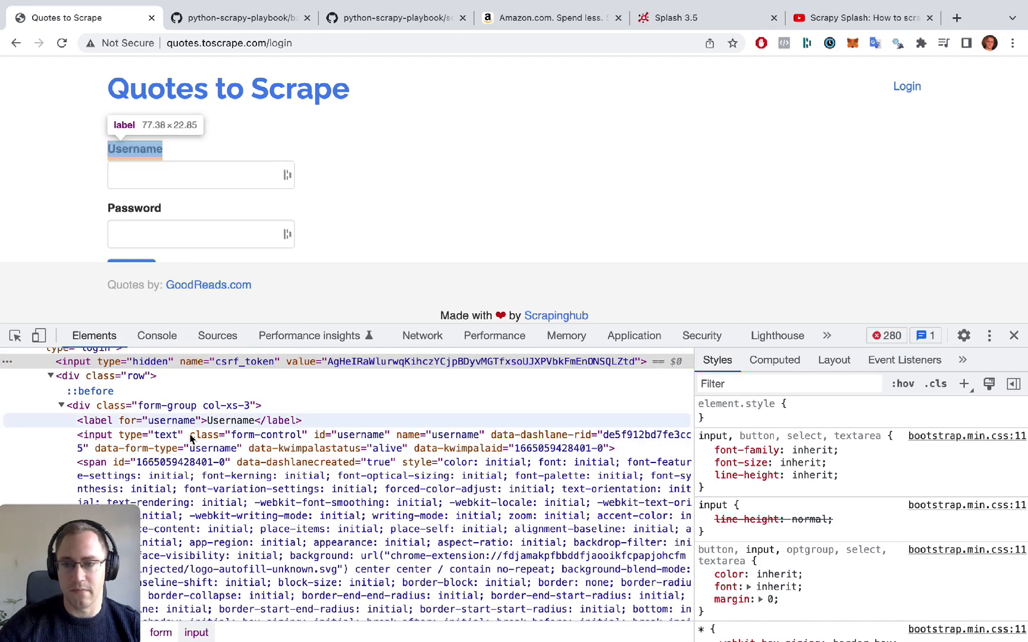
{"action": "scroll", "coordinate": [90, 434], "scroll_direction": "down", "scroll_amount": 5}
{"action": "scroll", "coordinate": [95, 450], "scroll_direction": "down", "scroll_amount": 5}
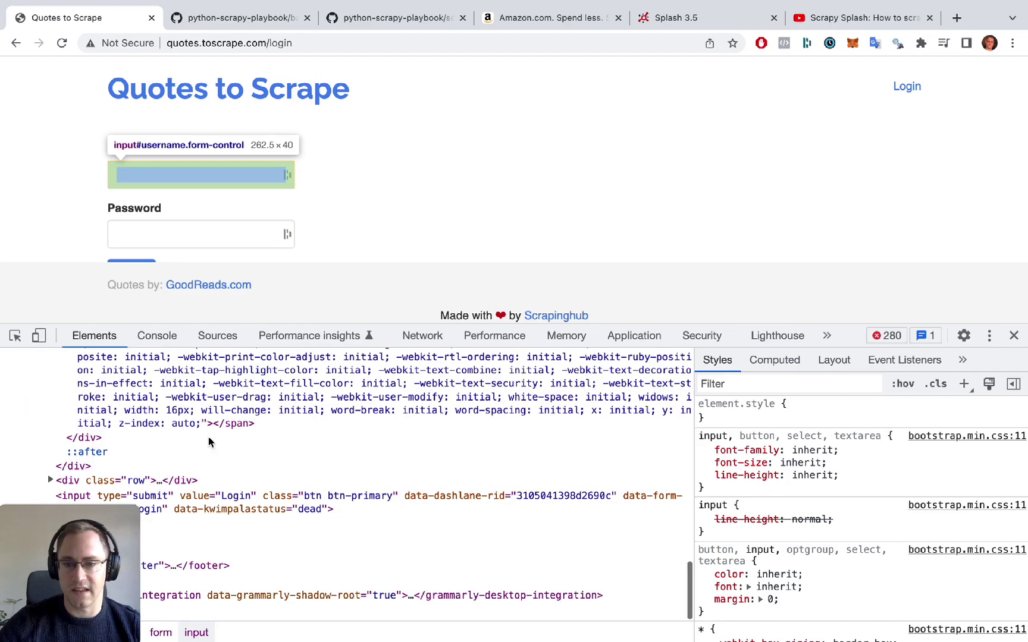
{"action": "left_click", "coordinate": [50, 481]}
{"action": "scroll", "coordinate": [283, 495], "scroll_direction": "down", "scroll_amount": 2}
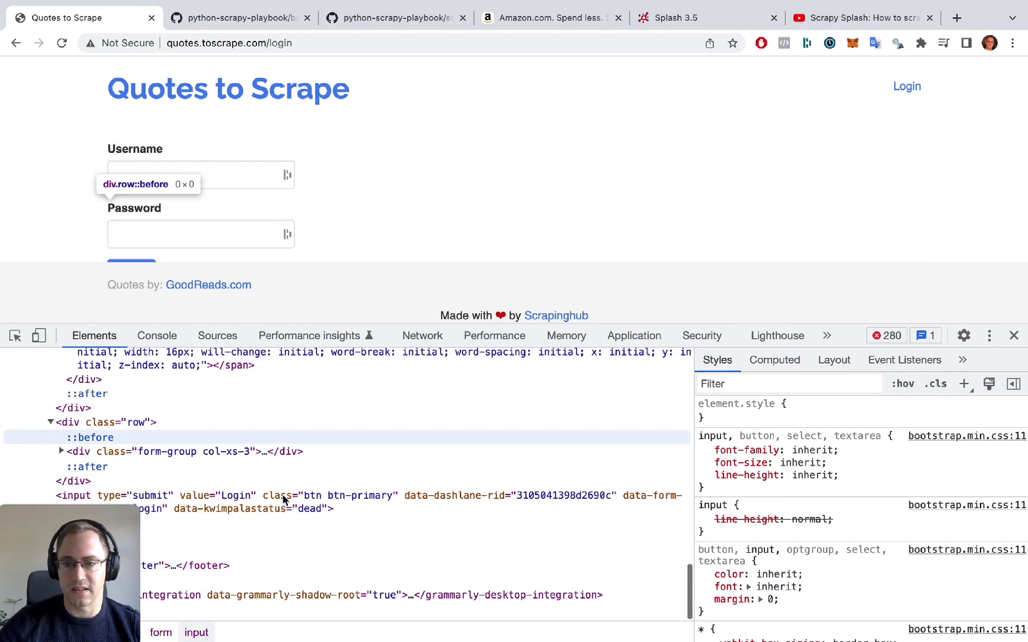
{"action": "left_click", "coordinate": [62, 452]}
{"action": "scroll", "coordinate": [282, 500], "scroll_direction": "down", "scroll_amount": 1}
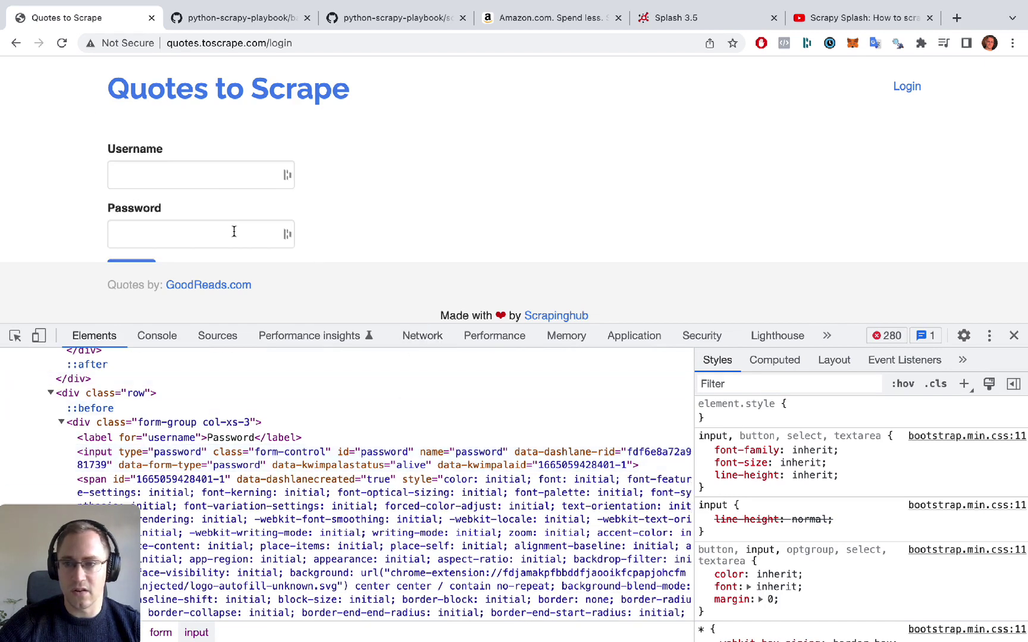
Submit throwaway credentials, dismiss the Dashlane save prompt, and go back to the login page.
{"action": "left_click", "coordinate": [201, 166]}
{"action": "type", "text": "asdasd"}
{"action": "left_click", "coordinate": [201, 226]}
{"action": "type", "text": "asdasda"}
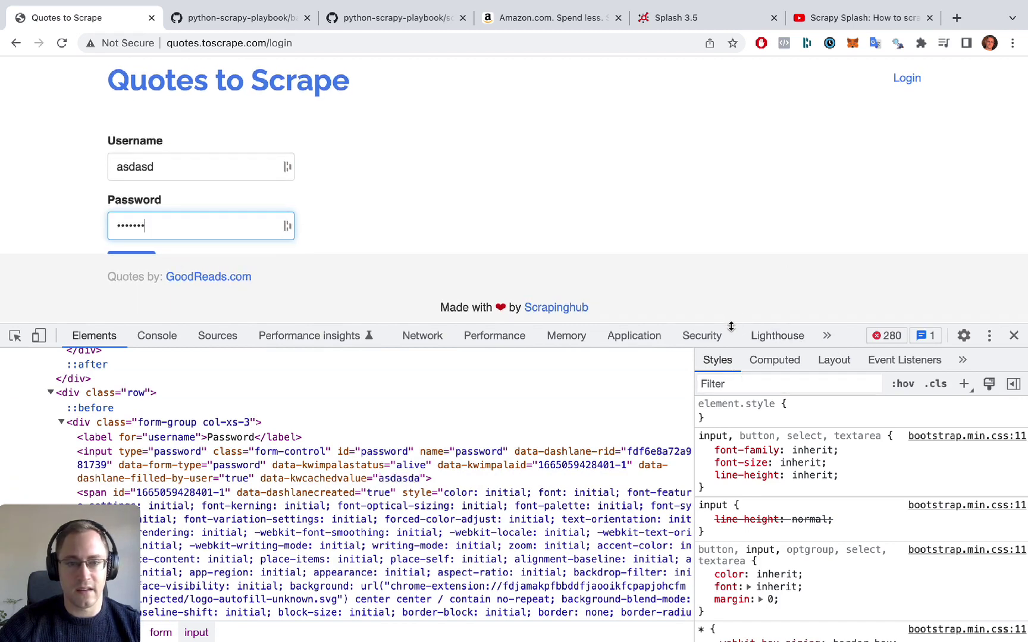
{"action": "left_click_drag", "start_coordinate": [731, 327], "coordinate": [730, 328]}
{"action": "left_click_drag", "start_coordinate": [482, 328], "coordinate": [481, 465]}
{"action": "left_click", "coordinate": [131, 273]}
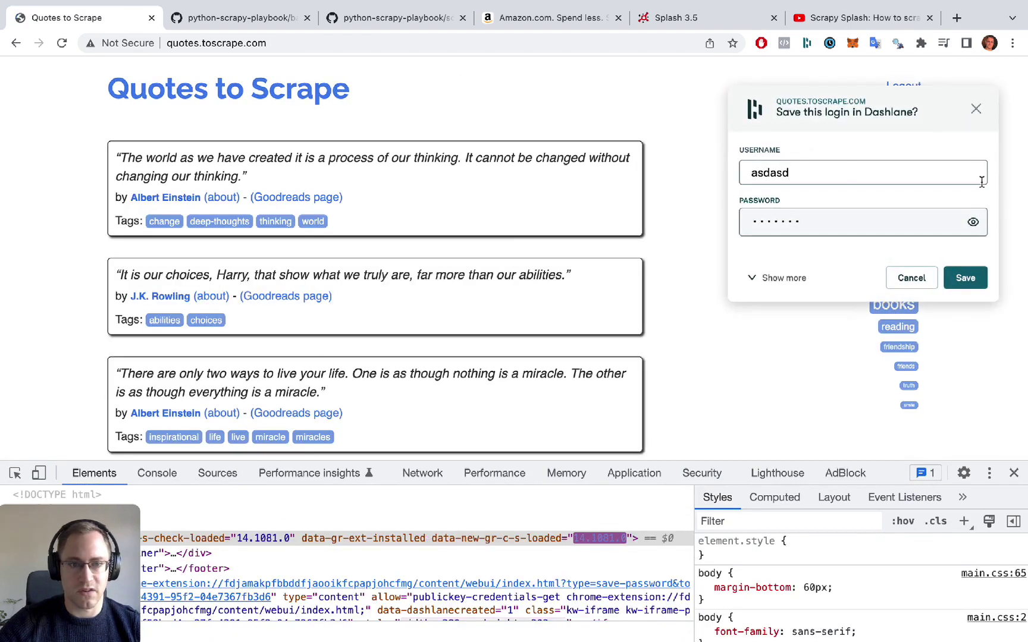
{"action": "left_click", "coordinate": [911, 278]}
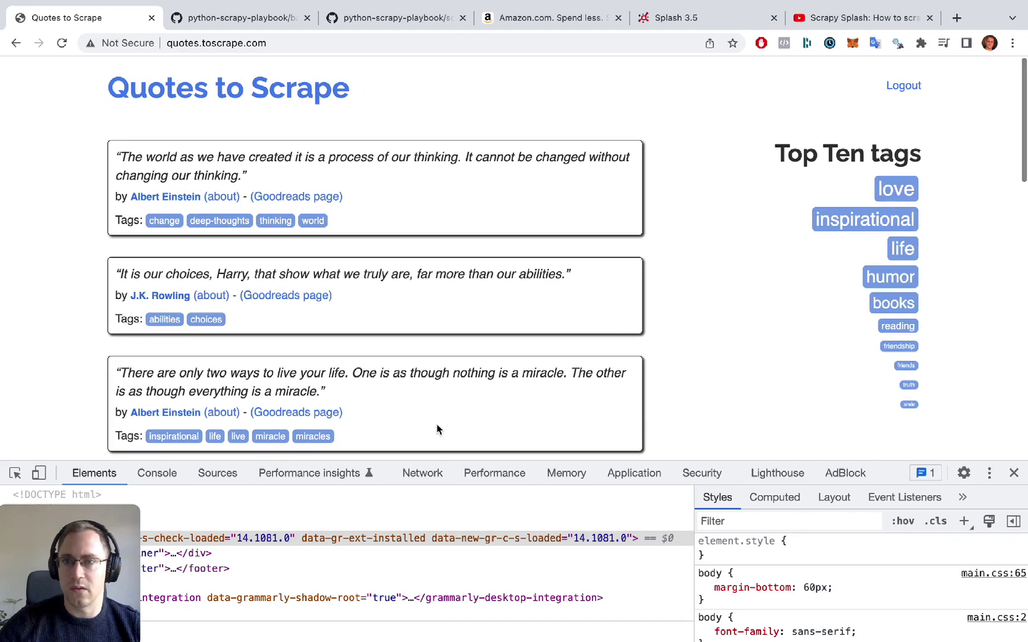
{"action": "left_click", "coordinate": [15, 43]}
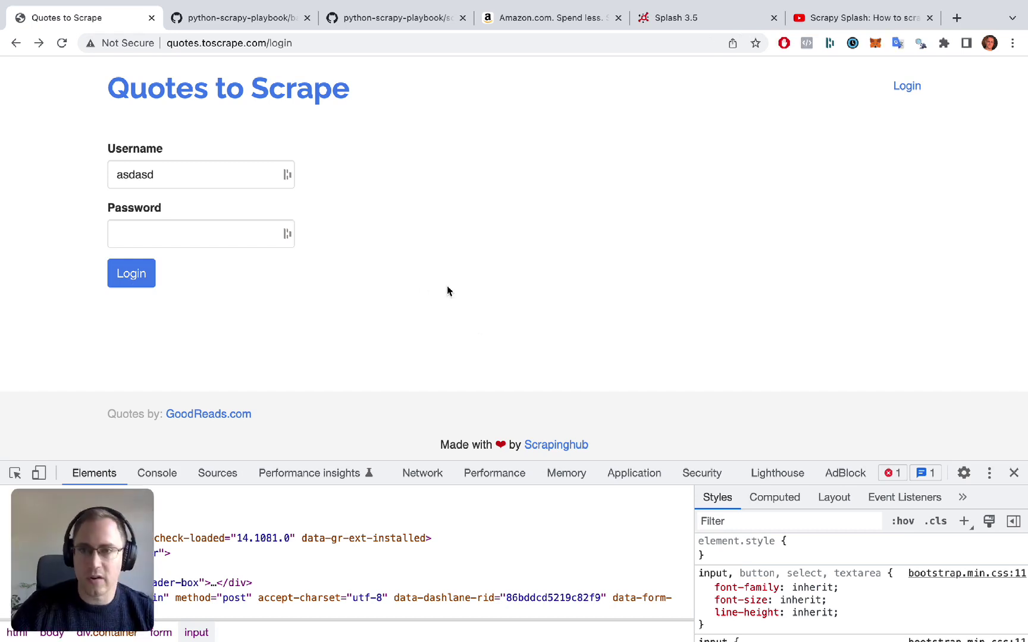
Switch to the basic-scrapy-project GitHub repository tab.
{"action": "left_click", "coordinate": [241, 17]}
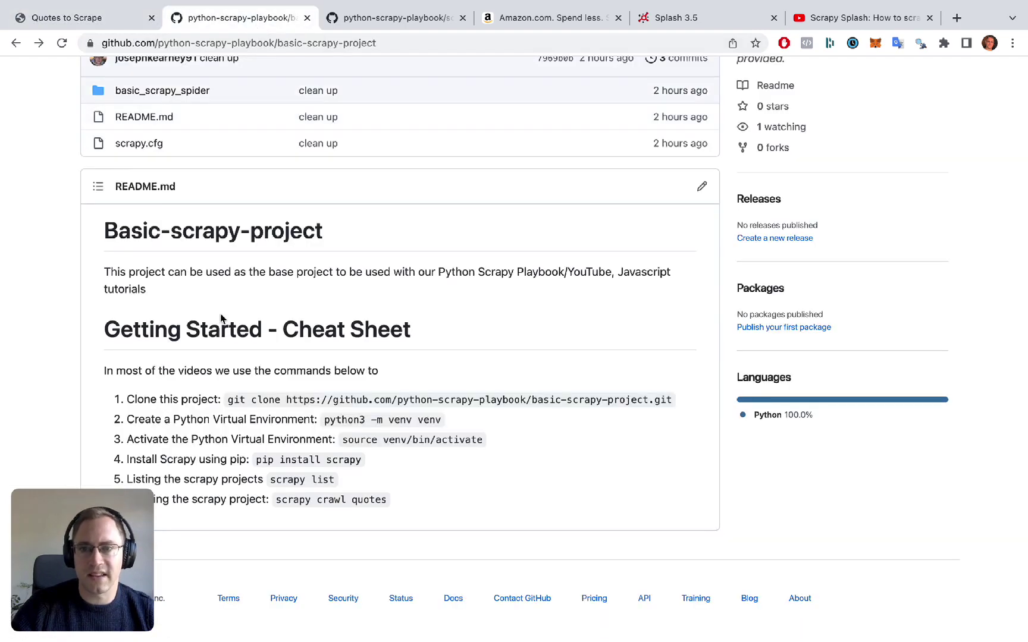
{"action": "scroll", "coordinate": [377, 277], "scroll_direction": "up", "scroll_amount": 4}
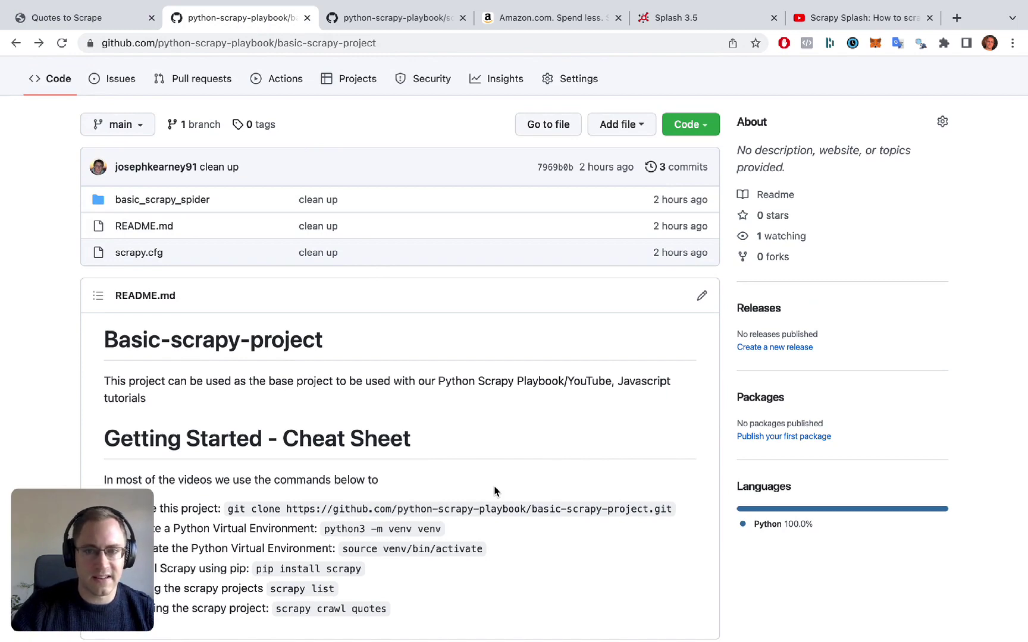
{"action": "scroll", "coordinate": [413, 375], "scroll_direction": "down", "scroll_amount": 4}
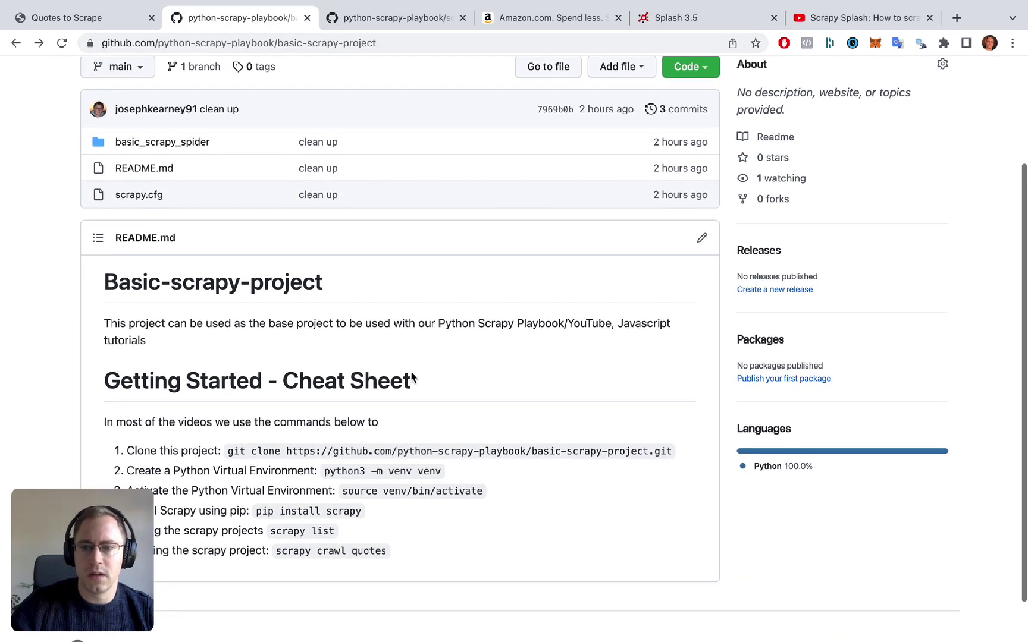
{"action": "left_click_drag", "start_coordinate": [228, 400], "coordinate": [679, 400]}
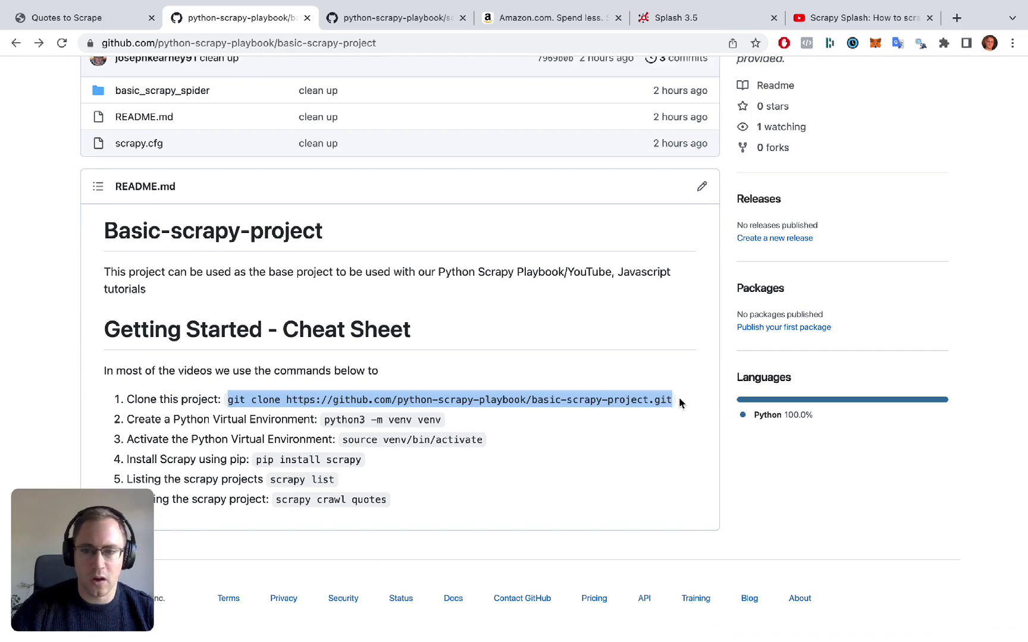
Clone the basic-scrapy-project repo and create a Python virtual environment.
{"action": "key", "text": "super+c"}
{"action": "key", "text": "super+Tab"}
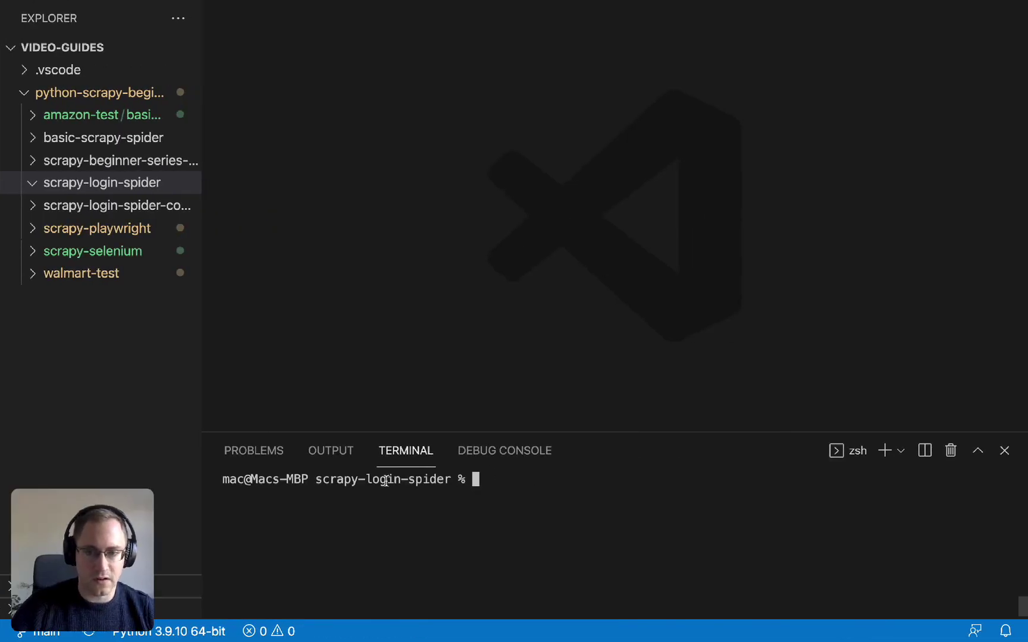
{"action": "key", "text": "super+v"}
{"action": "key", "text": "Return"}
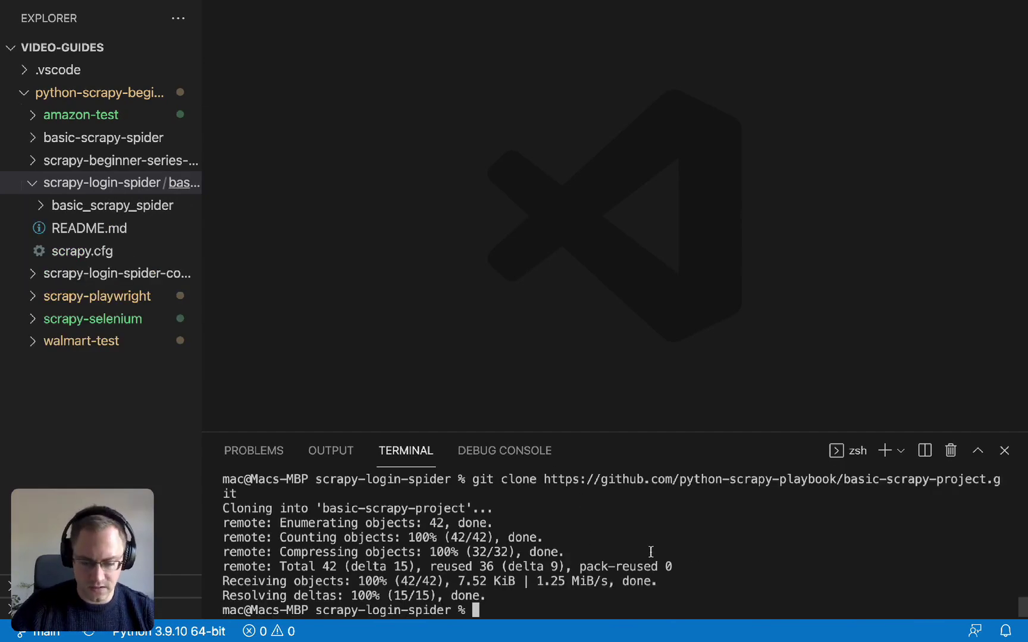
{"action": "key", "text": "super+v"}
{"action": "key", "text": "Return"}
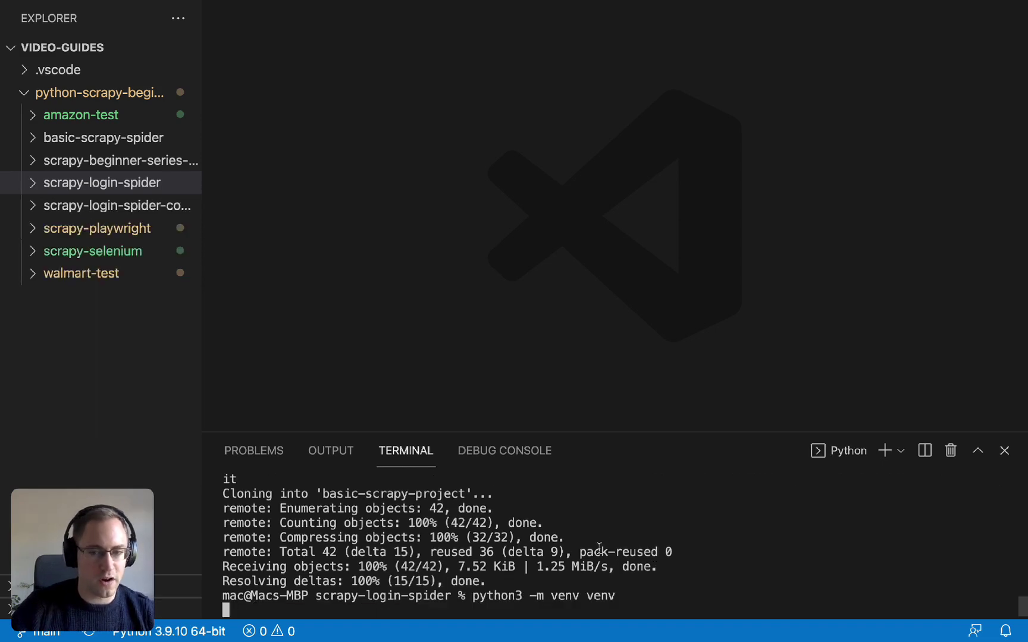
Activate the virtual environment with source venv/bin/activate.
{"action": "key", "text": "super+Tab"}
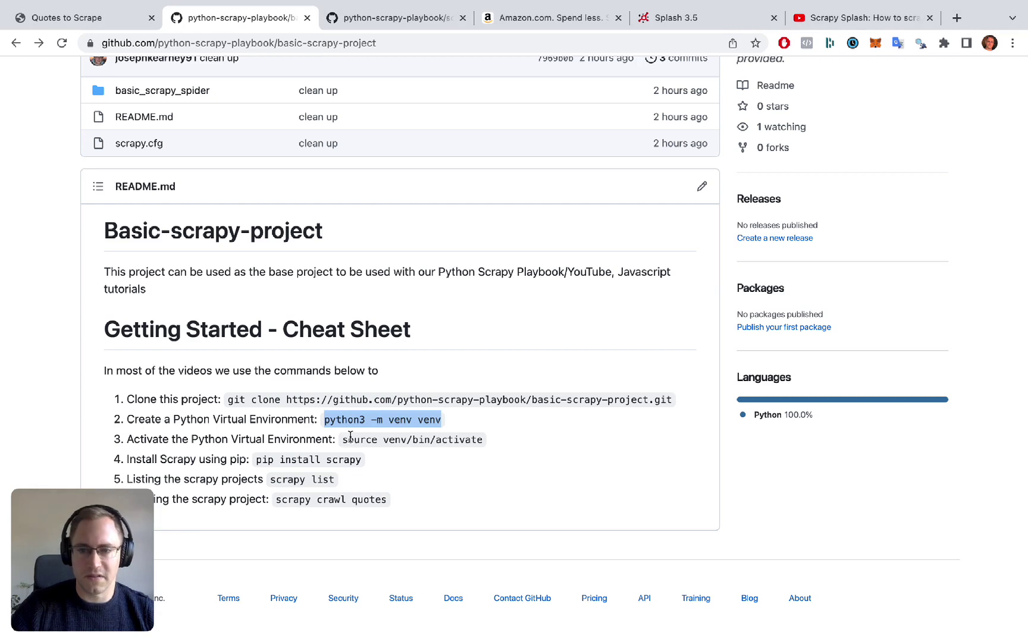
{"action": "left_click_drag", "start_coordinate": [343, 439], "coordinate": [483, 440]}
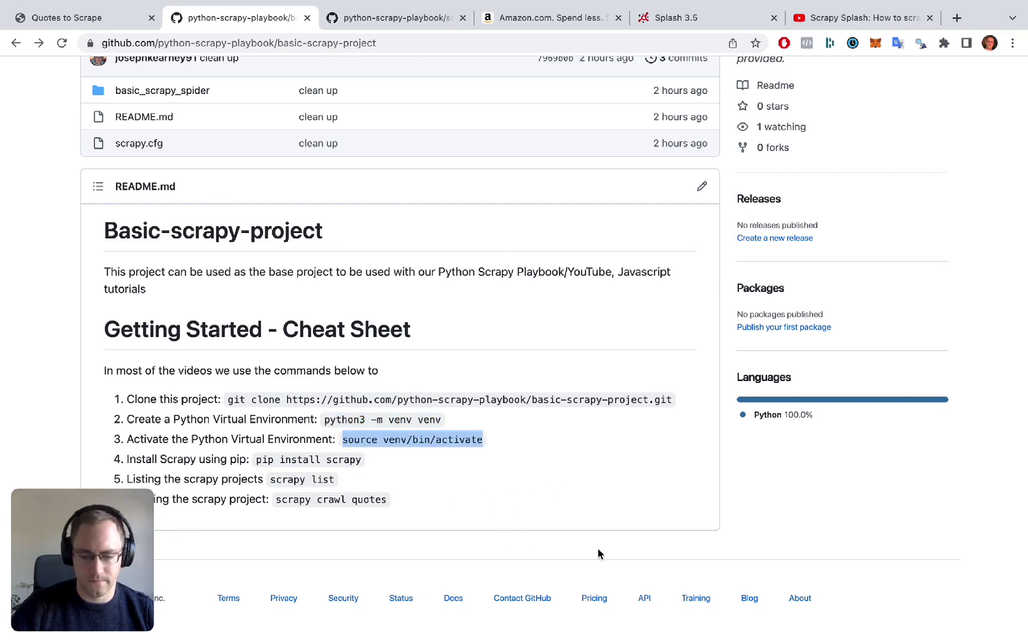
{"action": "key", "text": "super+Tab"}
{"action": "key", "text": "super+v"}
{"action": "key", "text": "Return"}
Install Scrapy into the virtual environment with pip install scrapy.
{"action": "key", "text": "super+Tab"}
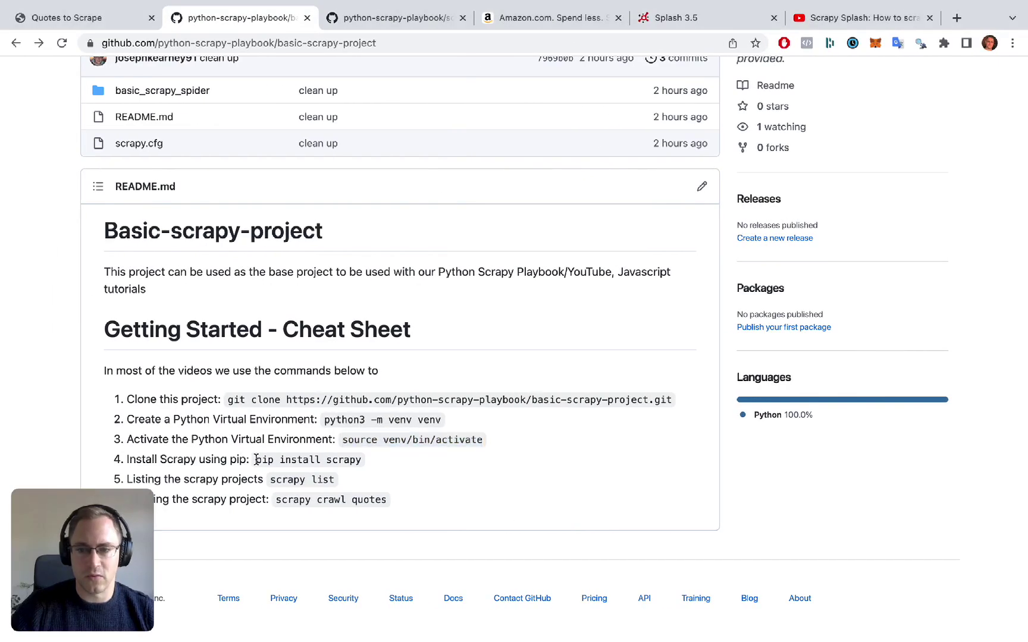
{"action": "left_click_drag", "start_coordinate": [253, 460], "coordinate": [362, 459]}
{"action": "key", "text": "super+c"}
{"action": "key", "text": "super+Tab"}
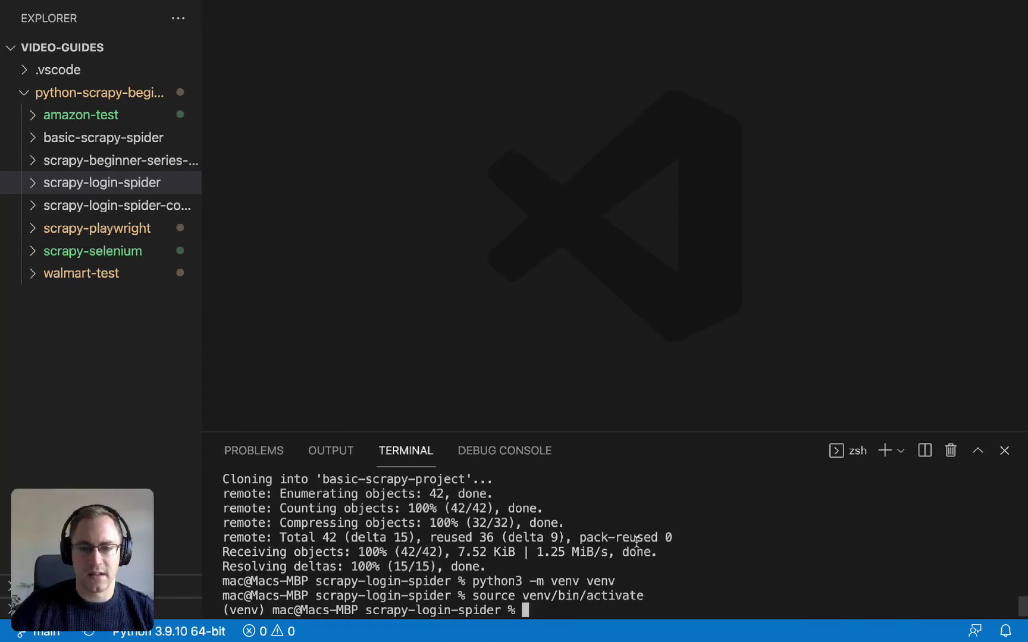
{"action": "key", "text": "super+v"}
{"action": "key", "text": "Return"}
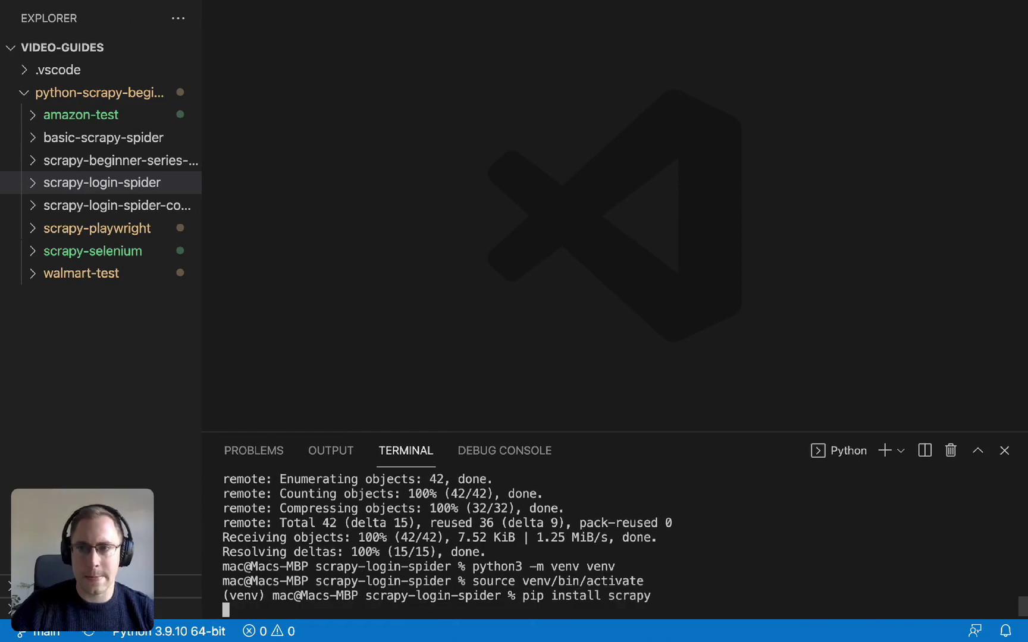
Run ls, cd into basic-scrapy-project, and run scrapy list to show 'quotes'.
{"action": "key", "text": "super+Tab"}
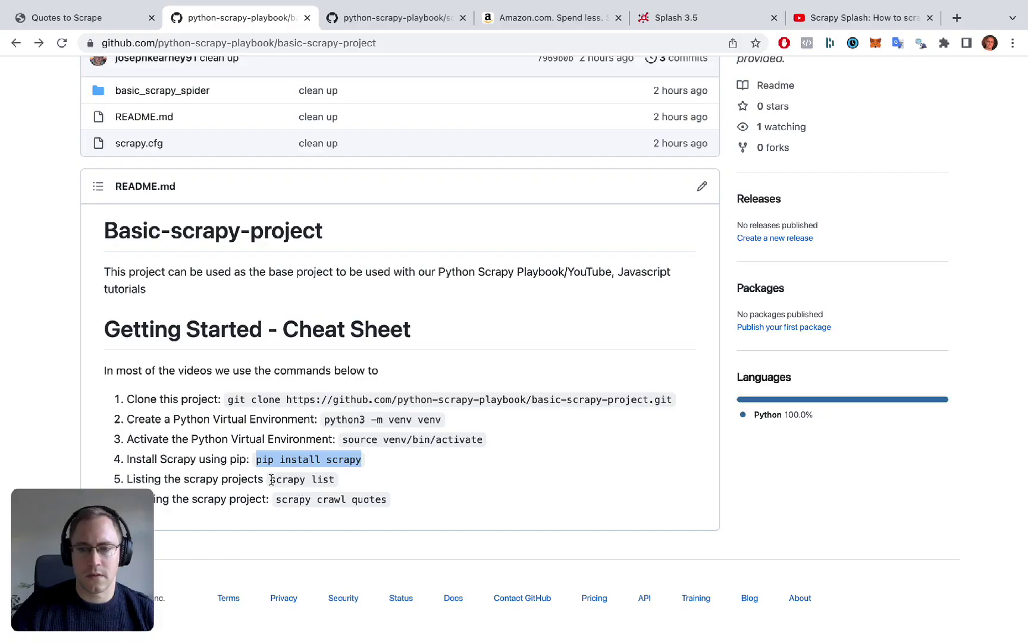
{"action": "left_click_drag", "start_coordinate": [270, 479], "coordinate": [334, 480]}
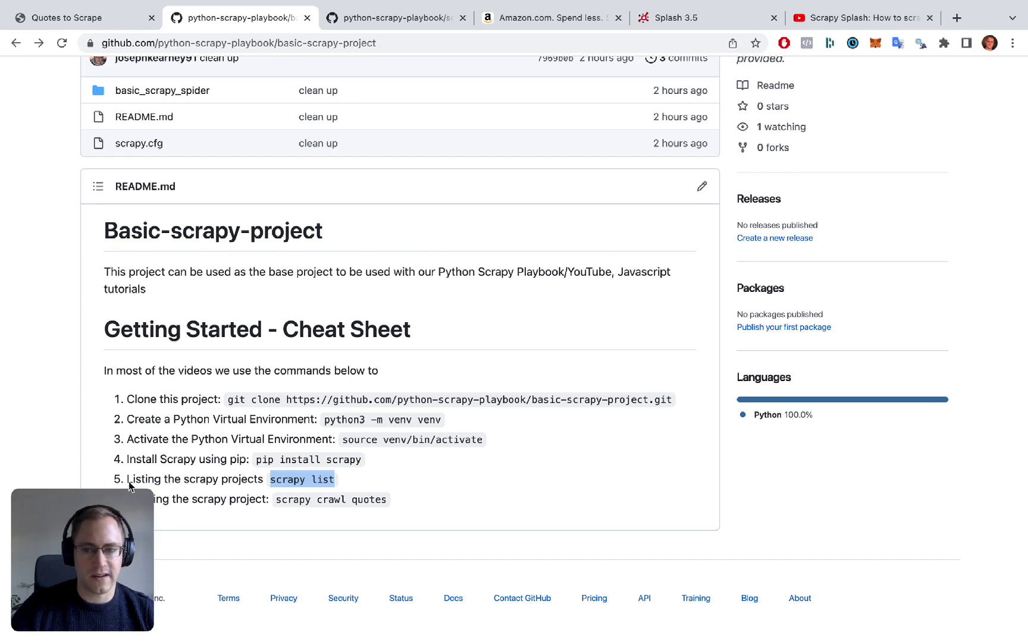
{"action": "key", "text": "alt+Tab"}
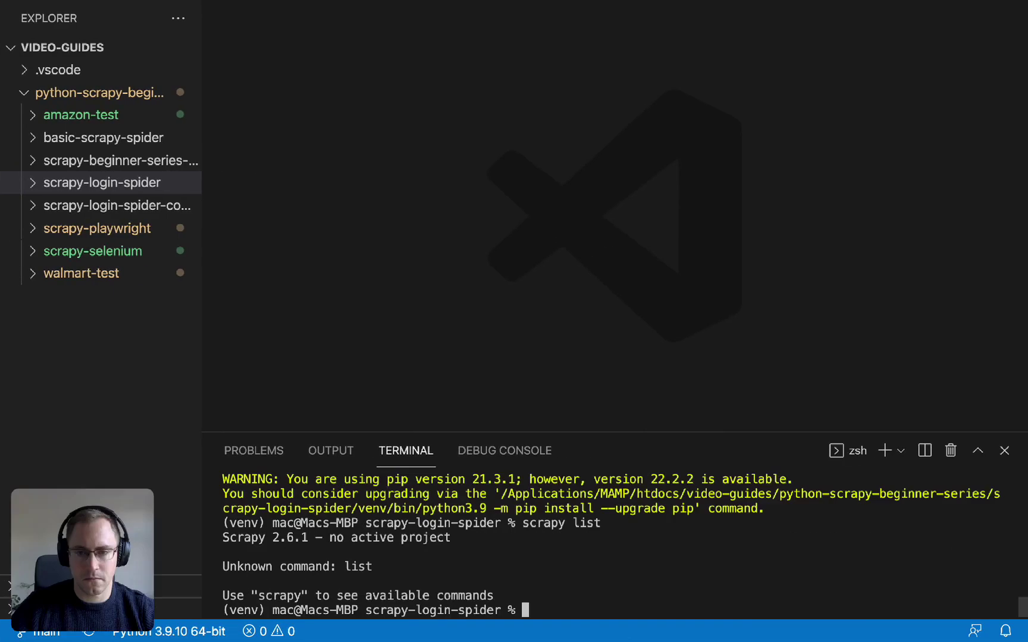
{"action": "type", "text": "ls"}
{"action": "key", "text": "Return"}
{"action": "type", "text": "cd "}
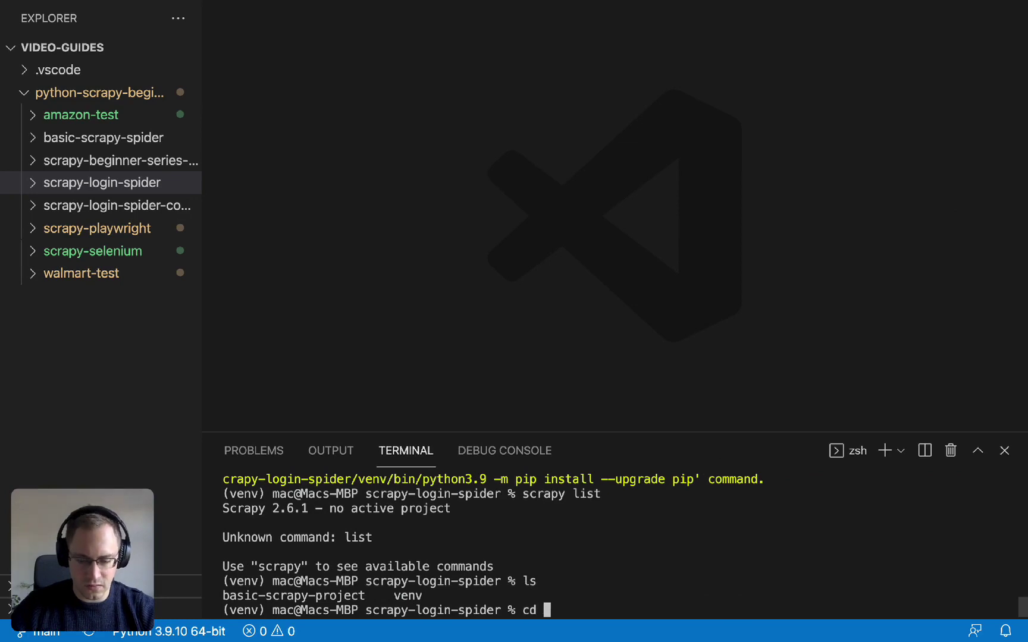
{"action": "type", "text": "basic"}
{"action": "key", "text": "Tab"}
{"action": "key", "text": "Return"}
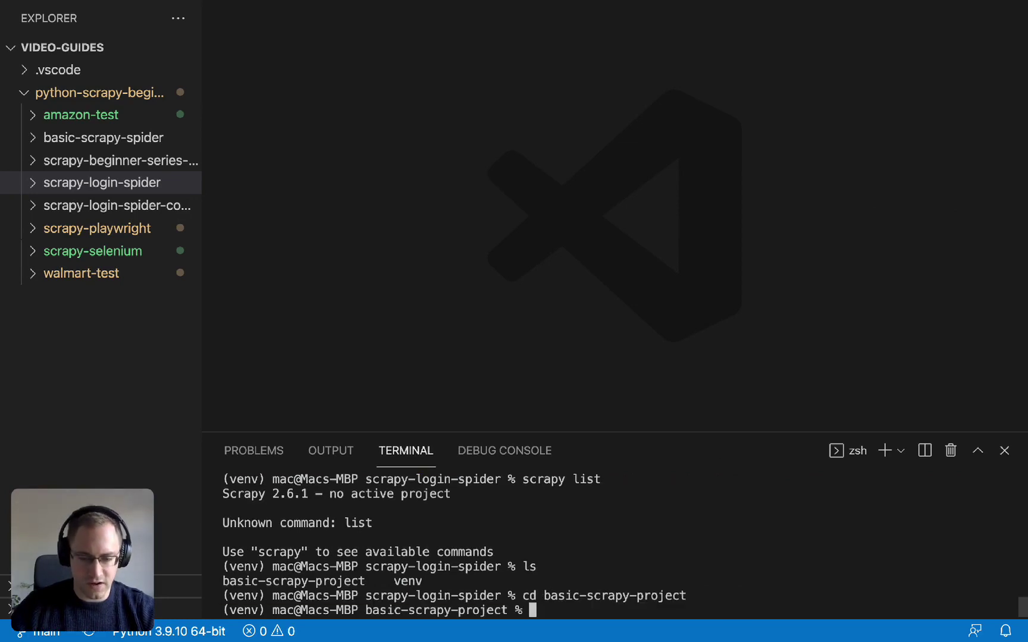
{"action": "type", "text": "scrapy list"}
{"action": "key", "text": "Return"}
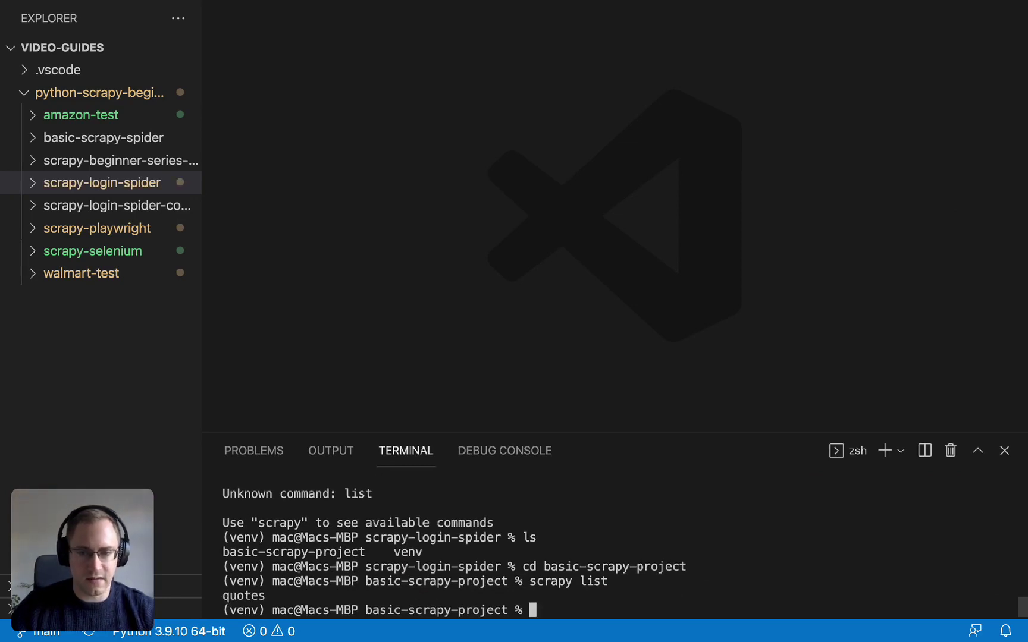
{"action": "double_click", "coordinate": [237, 596]}
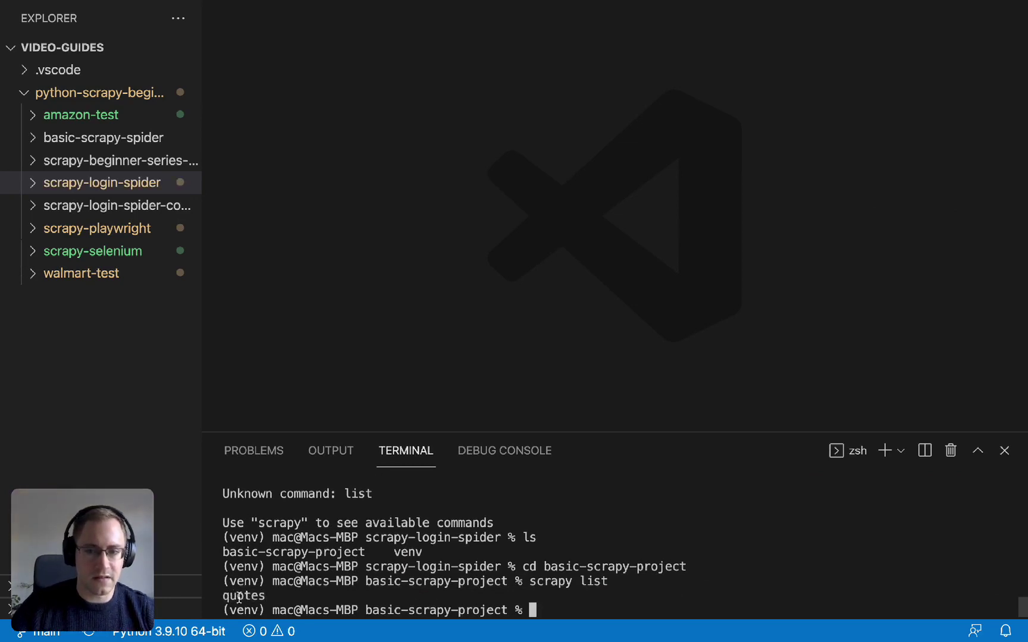
Copy quotes.py and paste a duplicate into the spiders folder.
{"action": "left_click", "coordinate": [363, 586]}
{"action": "mouse_move", "coordinate": [97, 47]}
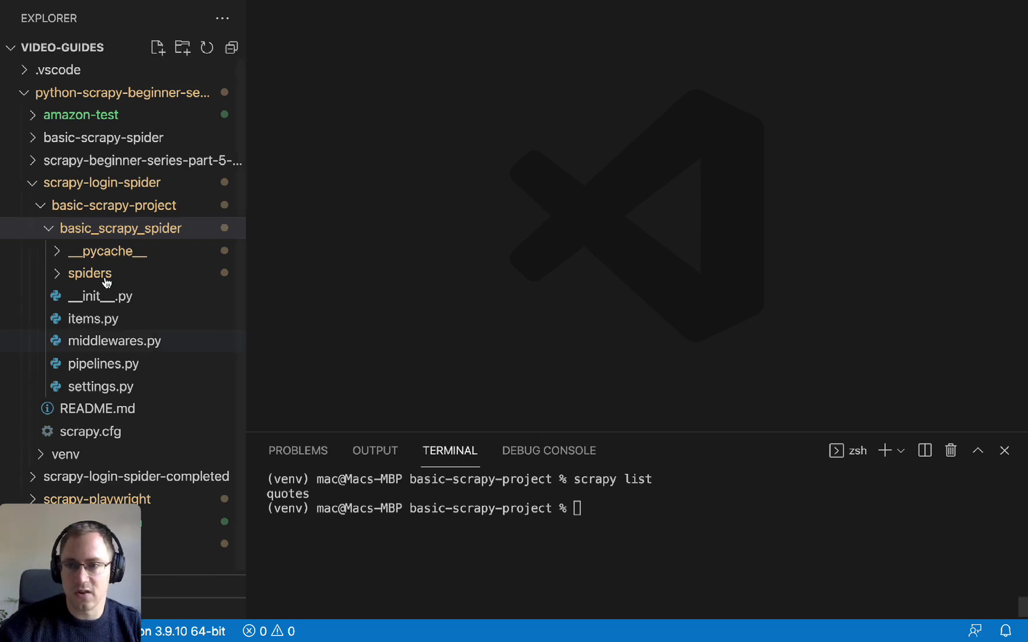
{"action": "left_click", "coordinate": [58, 274]}
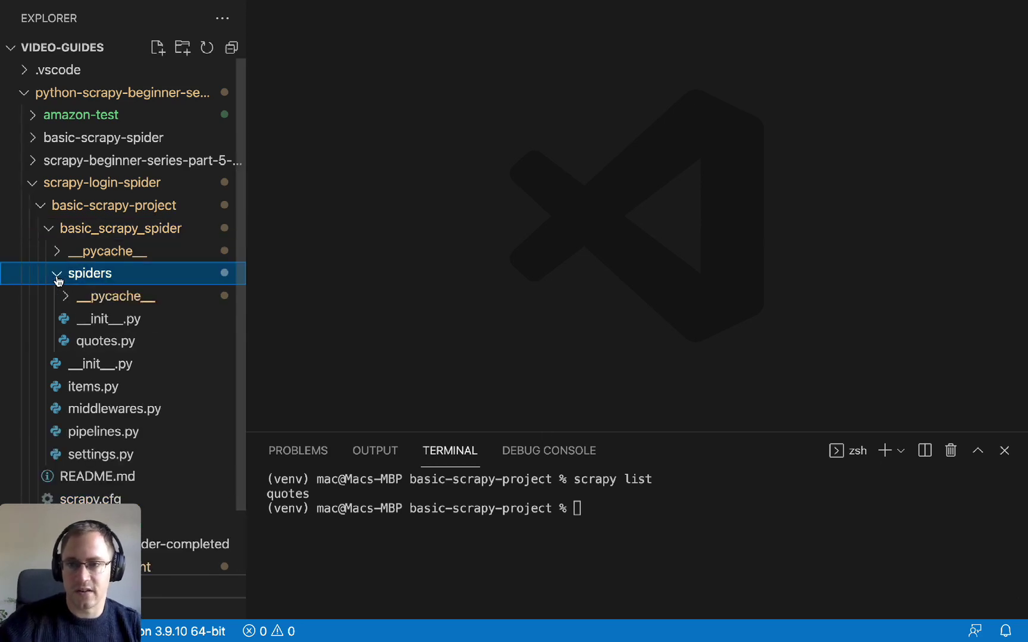
{"action": "left_click", "coordinate": [105, 342]}
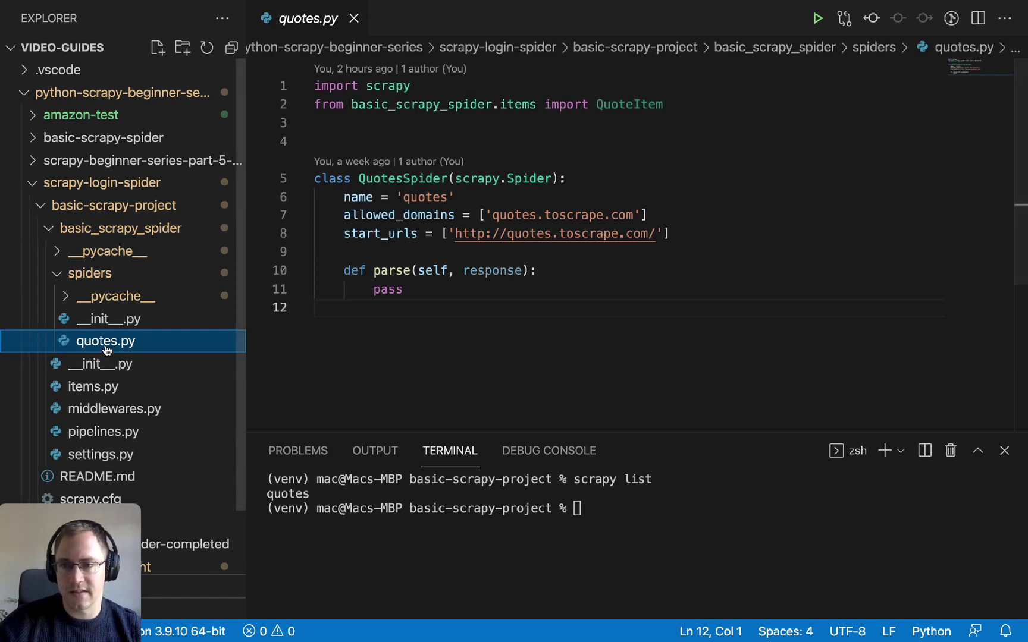
{"action": "right_click", "coordinate": [106, 353]}
{"action": "left_click", "coordinate": [161, 297]}
{"action": "right_click", "coordinate": [97, 274]}
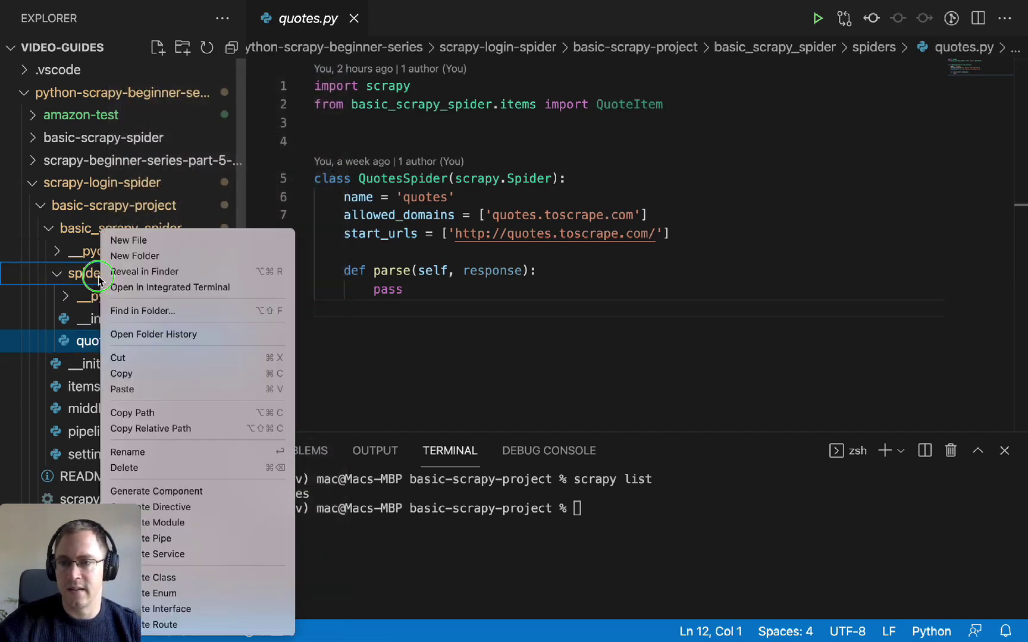
{"action": "left_click", "coordinate": [122, 389]}
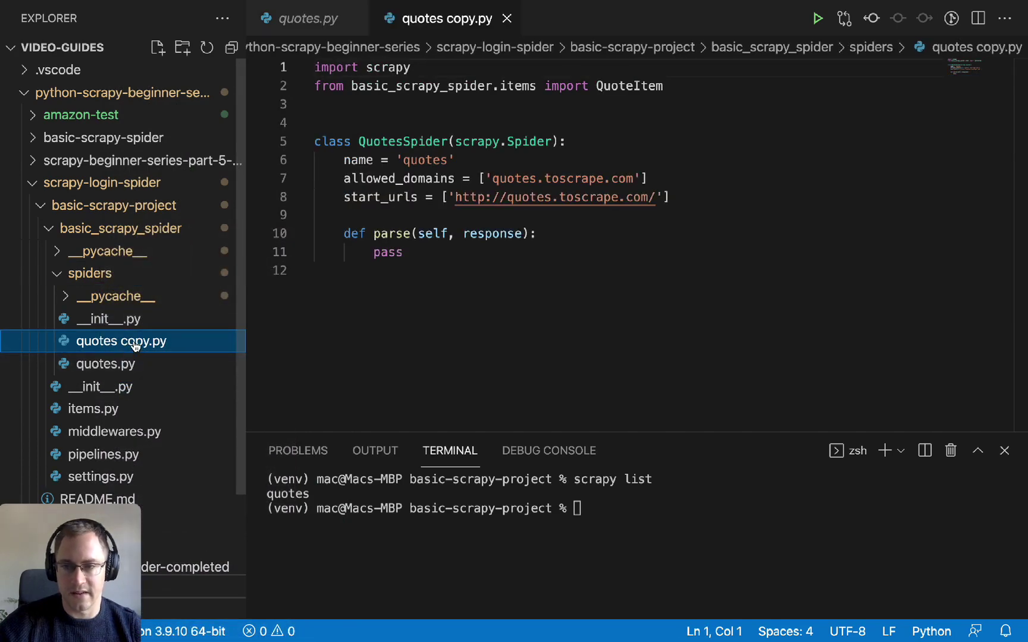
Rename the copy to basic_login_spider.py and focus its code.
{"action": "right_click", "coordinate": [136, 345]}
{"action": "left_click", "coordinate": [156, 374]}
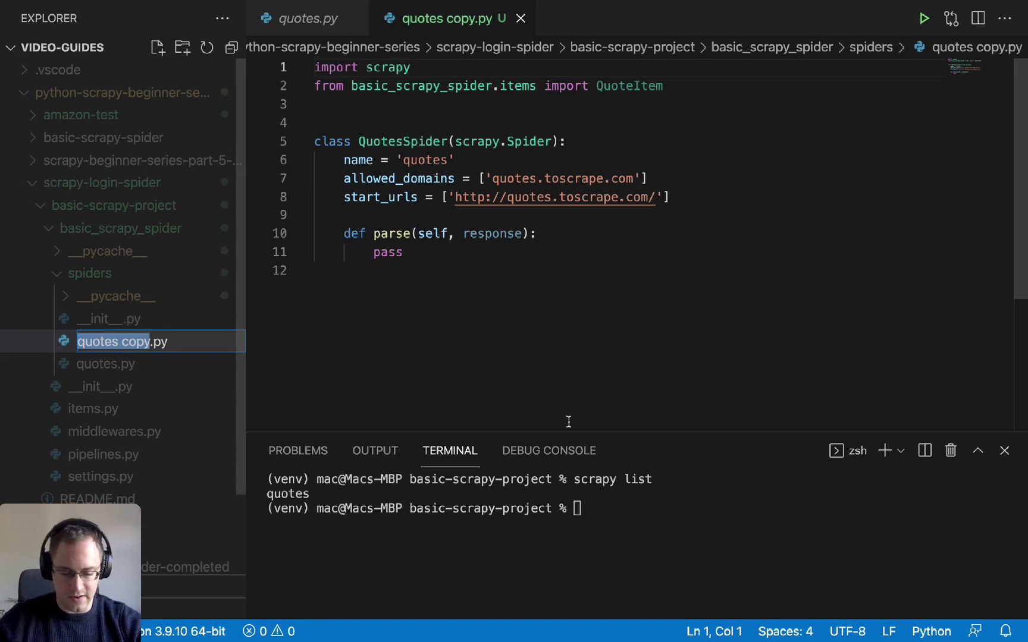
{"action": "type", "text": "basic_"}
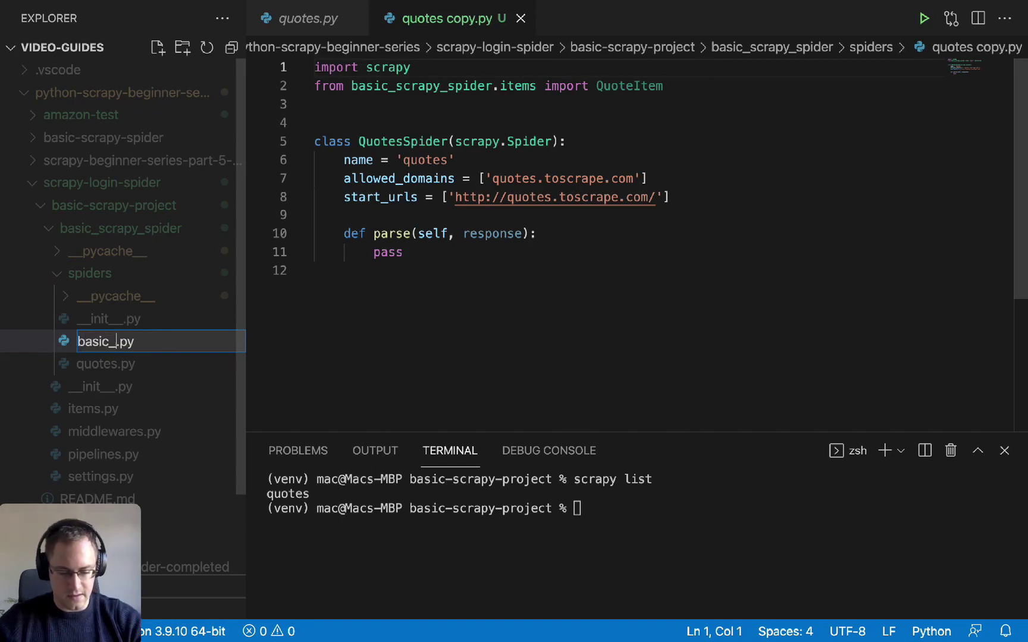
{"action": "type", "text": "login"}
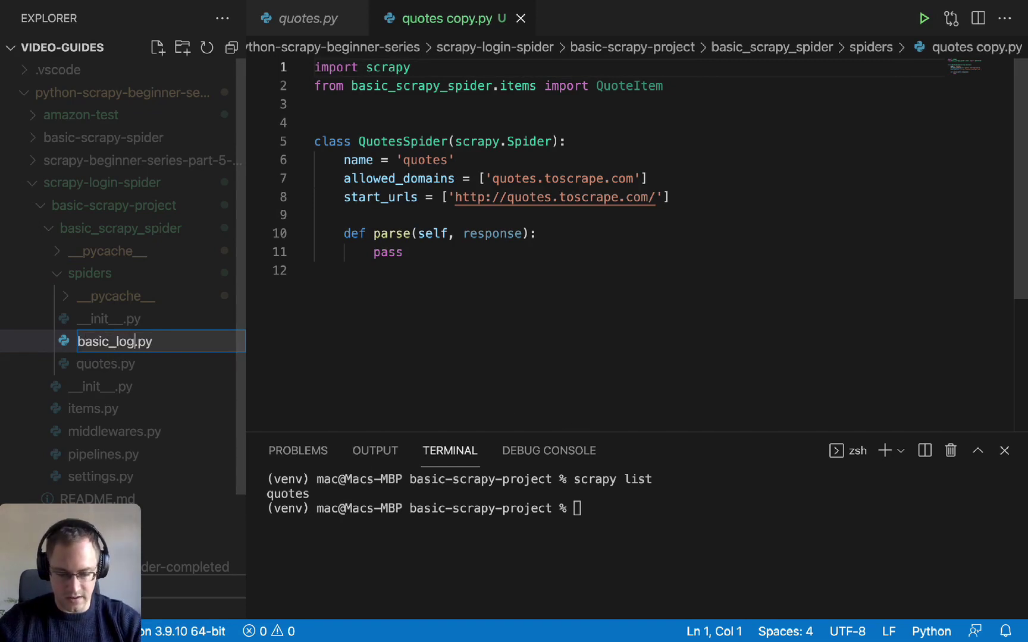
{"action": "type", "text": "_spider"}
{"action": "key", "text": "Return"}
{"action": "left_click", "coordinate": [587, 330]}
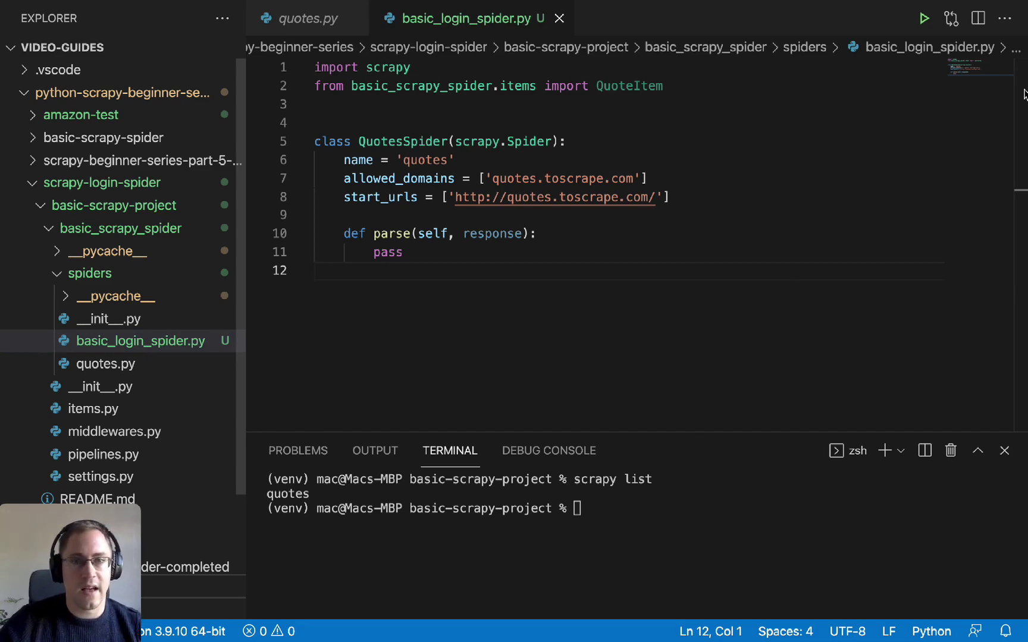
{"action": "key", "text": "super+Tab"}
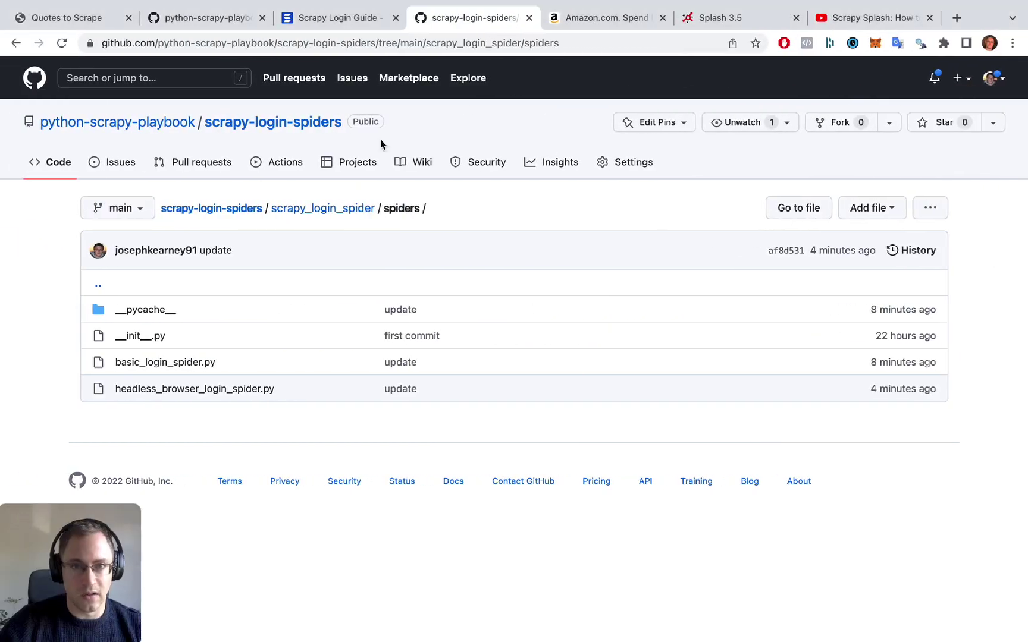
{"action": "left_click", "coordinate": [337, 17]}
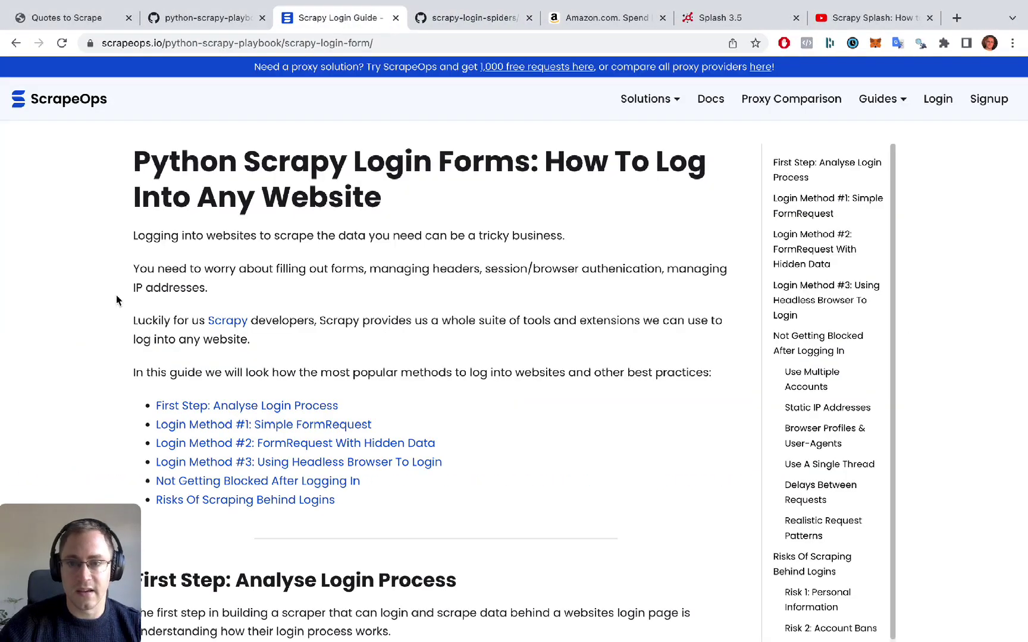
{"action": "scroll", "coordinate": [402, 321], "scroll_direction": "down", "scroll_amount": 10}
{"action": "scroll", "coordinate": [402, 321], "scroll_direction": "down", "scroll_amount": 8}
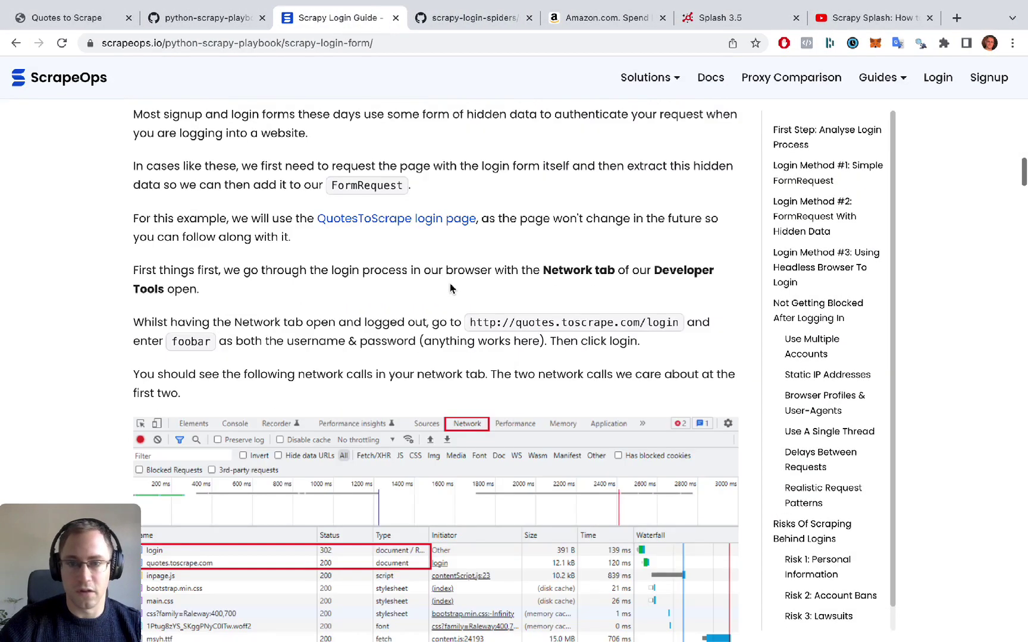
{"action": "scroll", "coordinate": [450, 321], "scroll_direction": "down", "scroll_amount": 5}
{"action": "scroll", "coordinate": [450, 287], "scroll_direction": "down", "scroll_amount": 4}
{"action": "scroll", "coordinate": [450, 286], "scroll_direction": "down", "scroll_amount": 5}
{"action": "scroll", "coordinate": [450, 287], "scroll_direction": "down", "scroll_amount": 5}
{"action": "scroll", "coordinate": [449, 287], "scroll_direction": "down", "scroll_amount": 4}
{"action": "scroll", "coordinate": [450, 287], "scroll_direction": "up", "scroll_amount": 2}
{"action": "scroll", "coordinate": [449, 321], "scroll_direction": "down", "scroll_amount": 1}
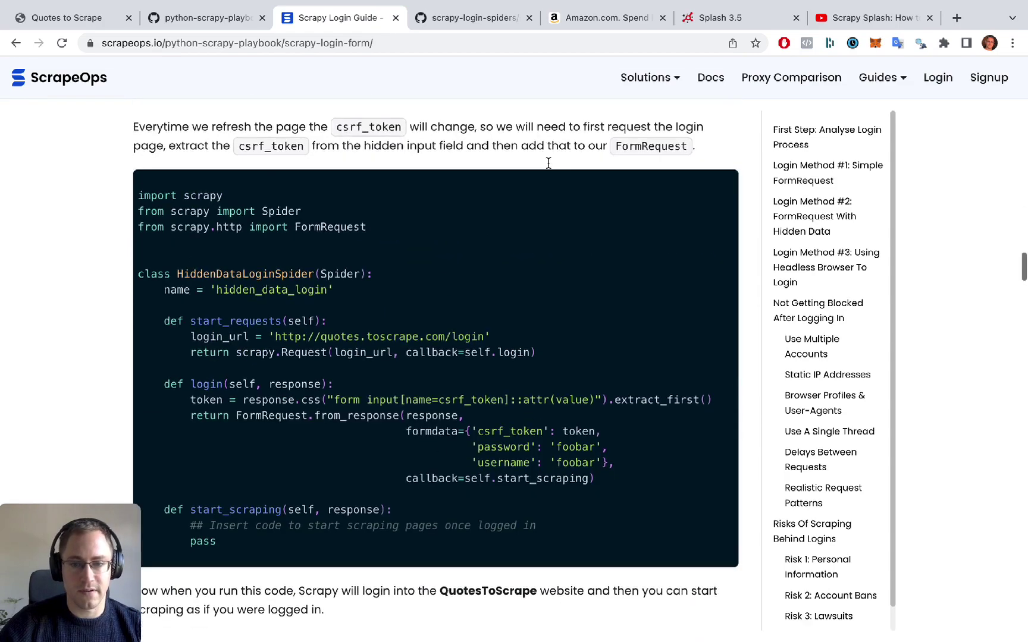
{"action": "scroll", "coordinate": [449, 361], "scroll_direction": "down", "scroll_amount": 12}
{"action": "scroll", "coordinate": [459, 439], "scroll_direction": "down", "scroll_amount": 6}
{"action": "scroll", "coordinate": [459, 402], "scroll_direction": "down", "scroll_amount": 5}
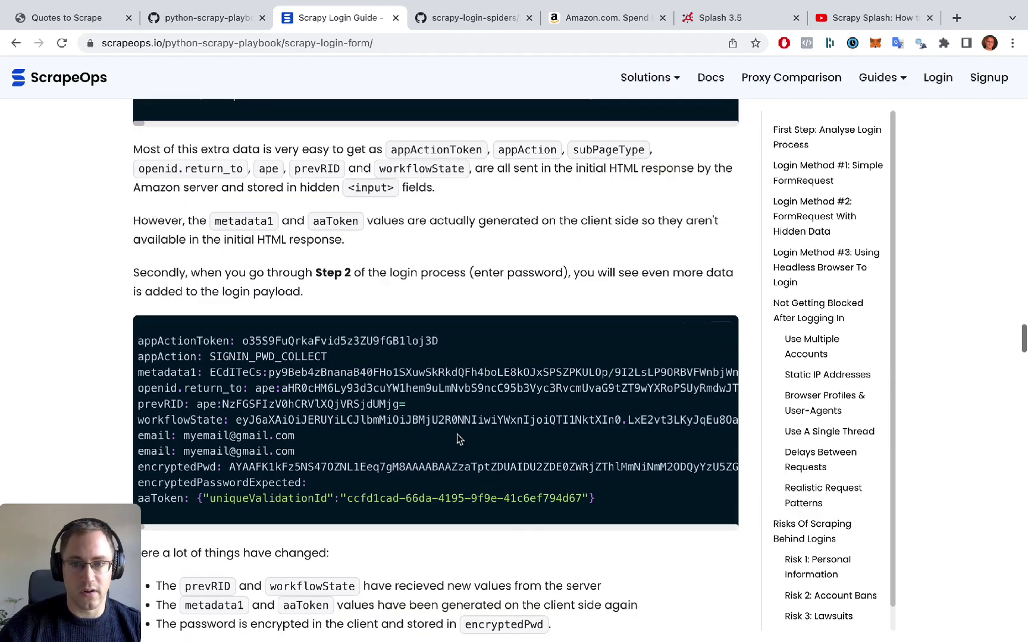
{"action": "scroll", "coordinate": [364, 252], "scroll_direction": "down", "scroll_amount": 6}
{"action": "scroll", "coordinate": [482, 361], "scroll_direction": "up", "scroll_amount": 1}
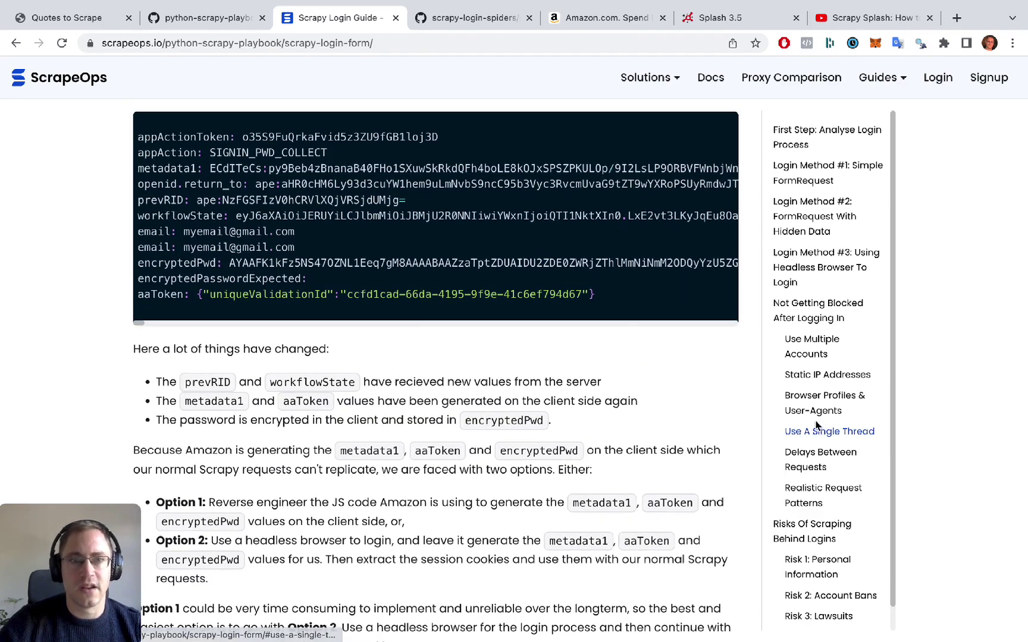
{"action": "key", "text": "super+Tab"}
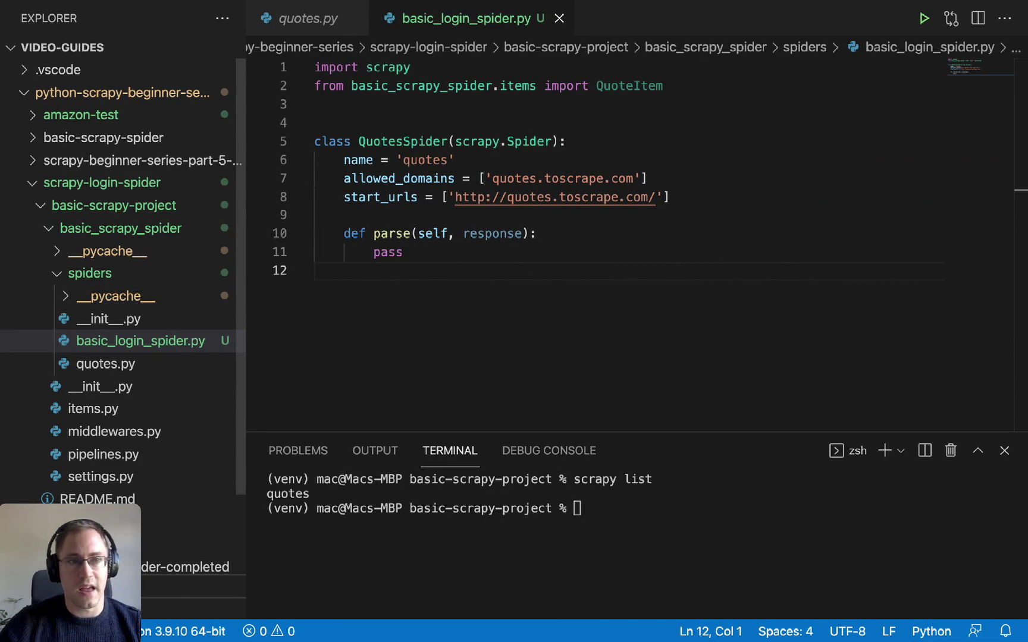
{"action": "left_click", "coordinate": [562, 277]}
{"action": "key", "text": "super+a"}
{"action": "key", "text": "super+v"}
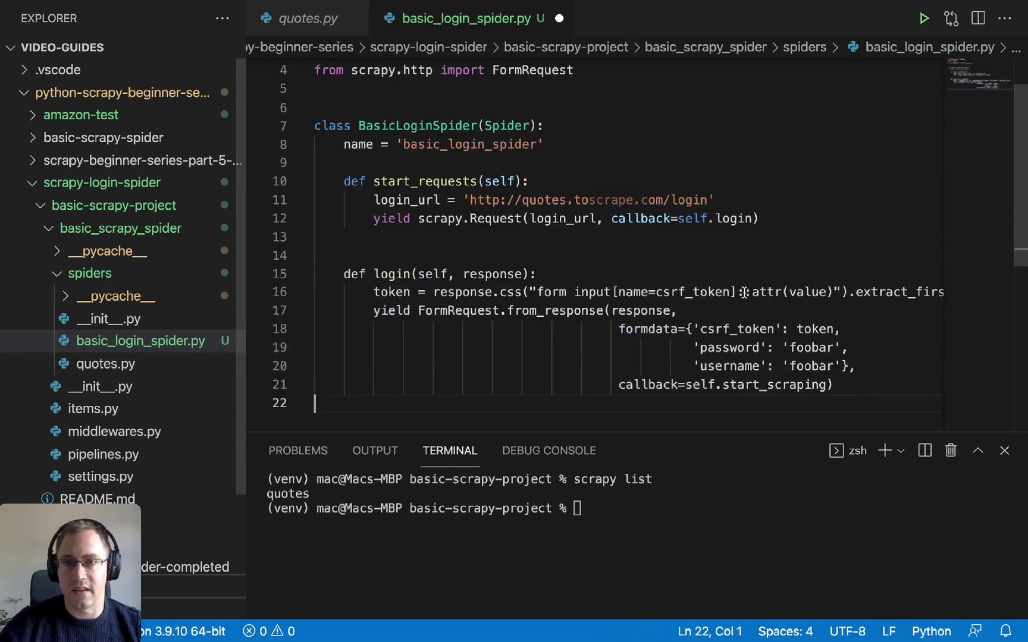
{"action": "scroll", "coordinate": [745, 293], "scroll_direction": "up", "scroll_amount": 3}
{"action": "double_click", "coordinate": [423, 178]}
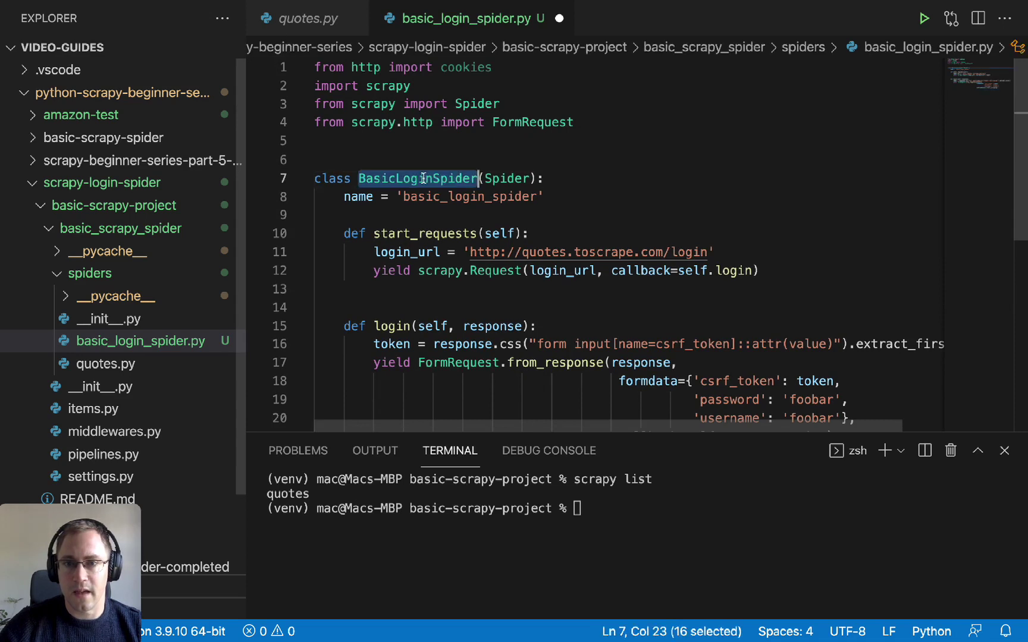
{"action": "double_click", "coordinate": [490, 197]}
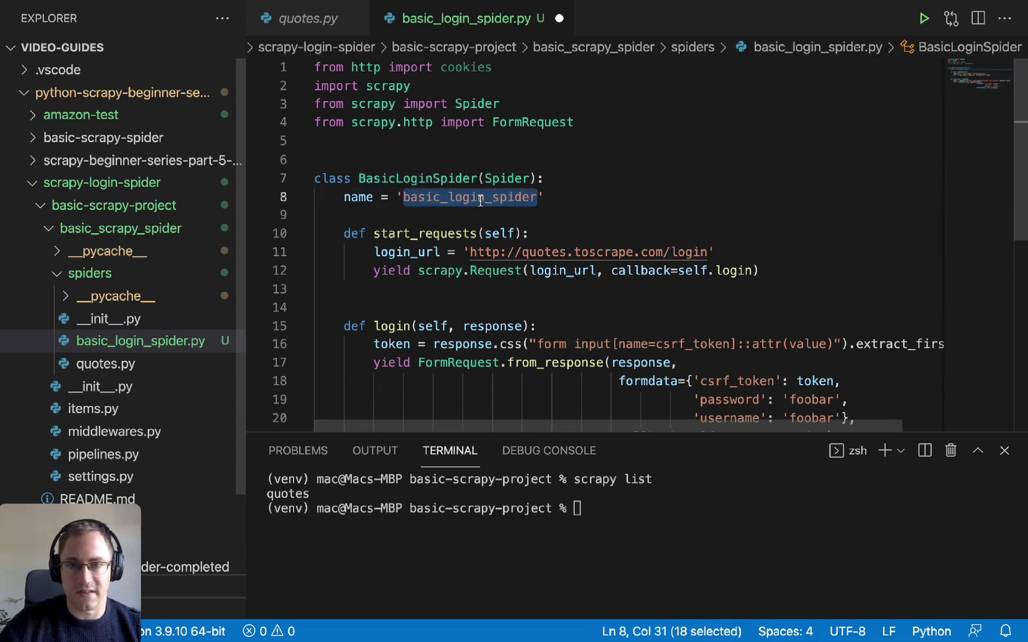
{"action": "left_click", "coordinate": [719, 251]}
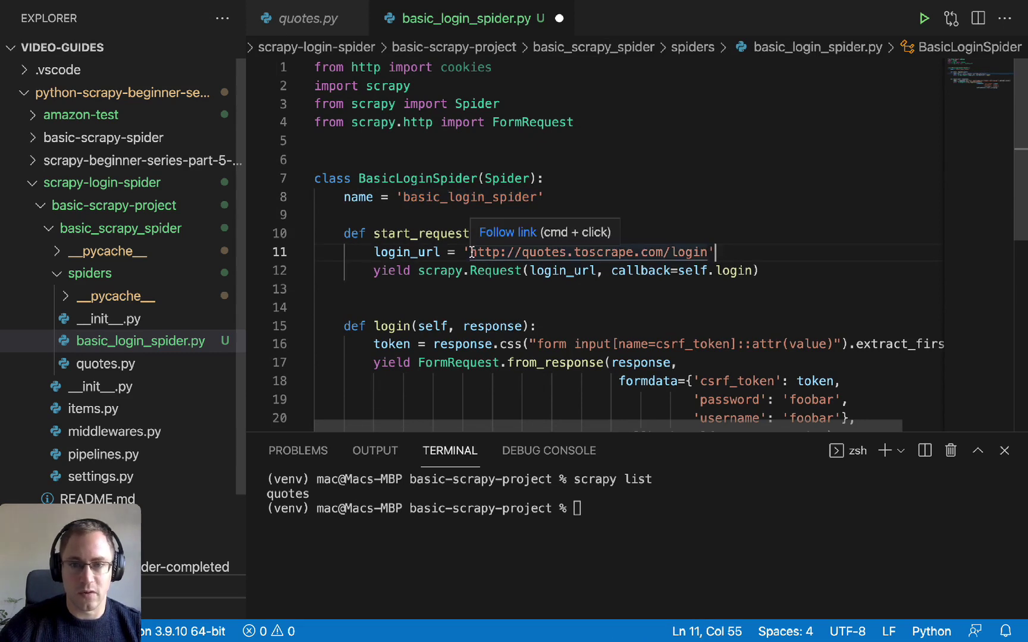
{"action": "left_click", "coordinate": [584, 252]}
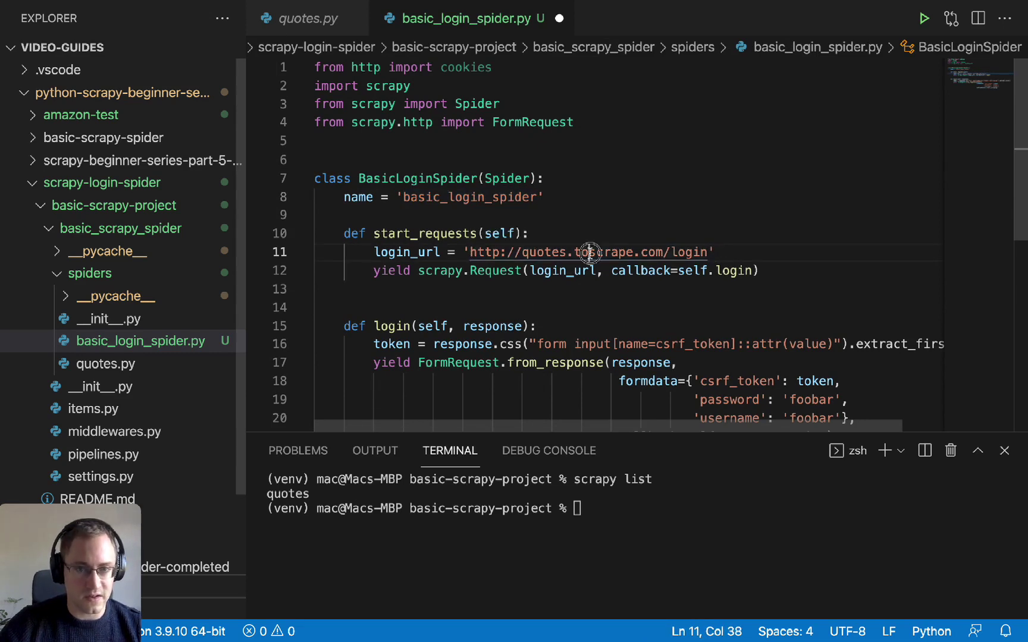
{"action": "left_click", "coordinate": [714, 252]}
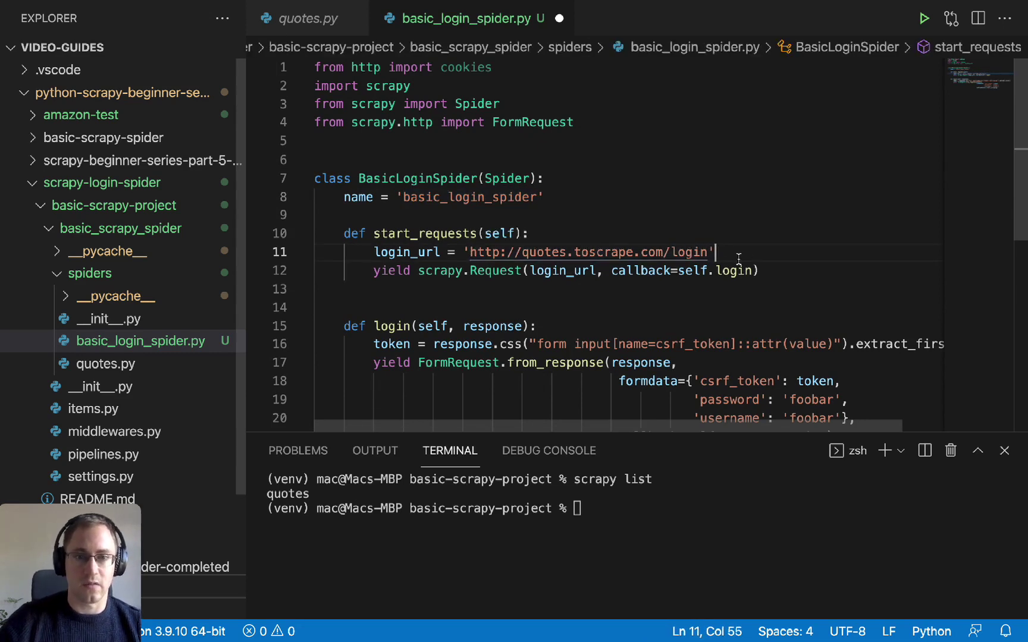
{"action": "scroll", "coordinate": [536, 241], "scroll_direction": "down", "scroll_amount": 3}
{"action": "left_click", "coordinate": [626, 228]}
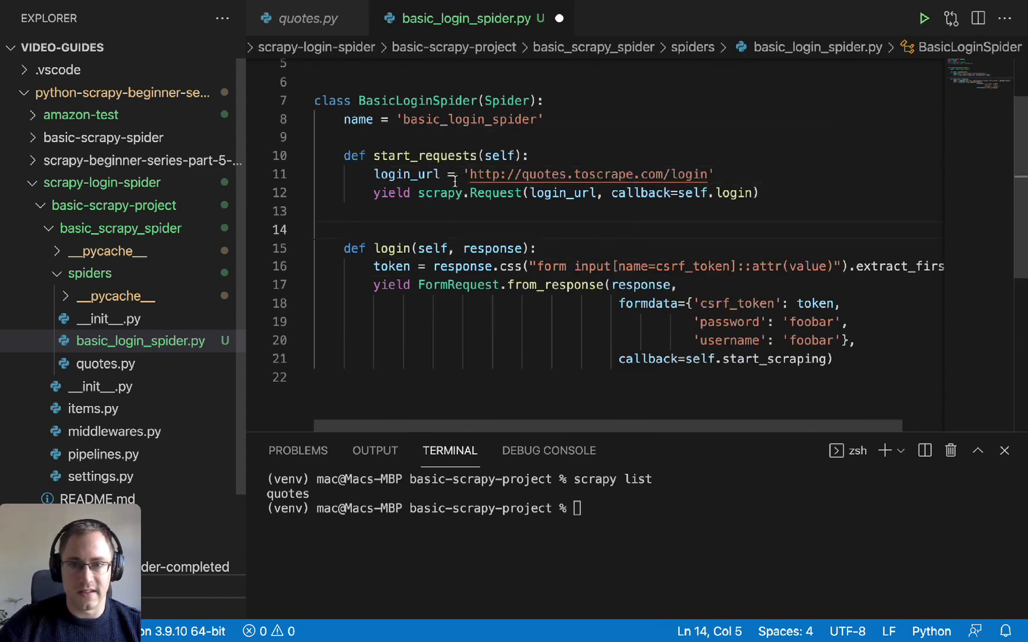
{"action": "double_click", "coordinate": [495, 193]}
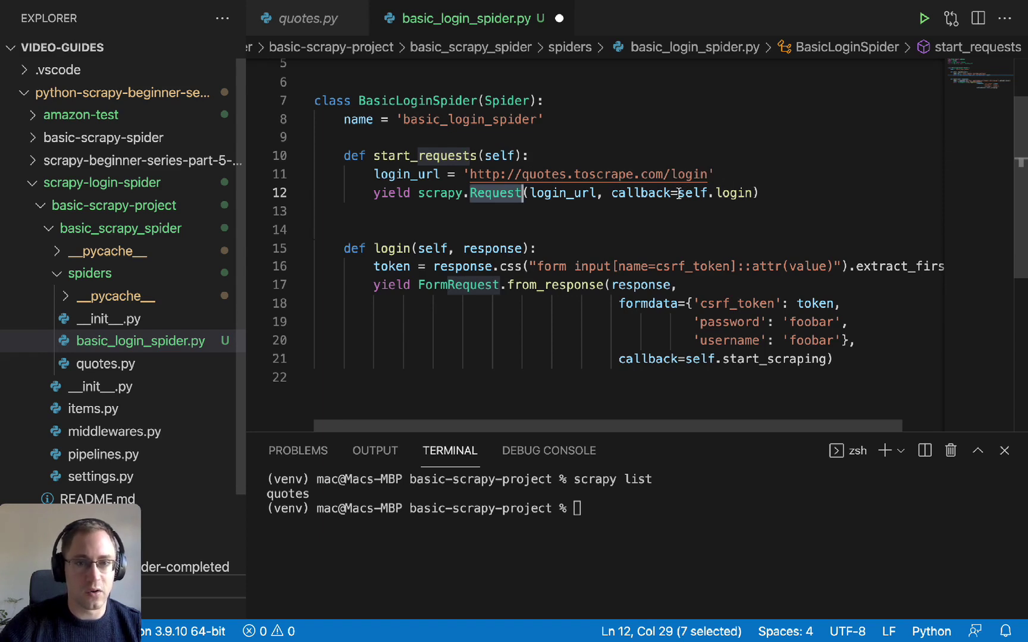
{"action": "left_click_drag", "start_coordinate": [679, 192], "coordinate": [751, 192]}
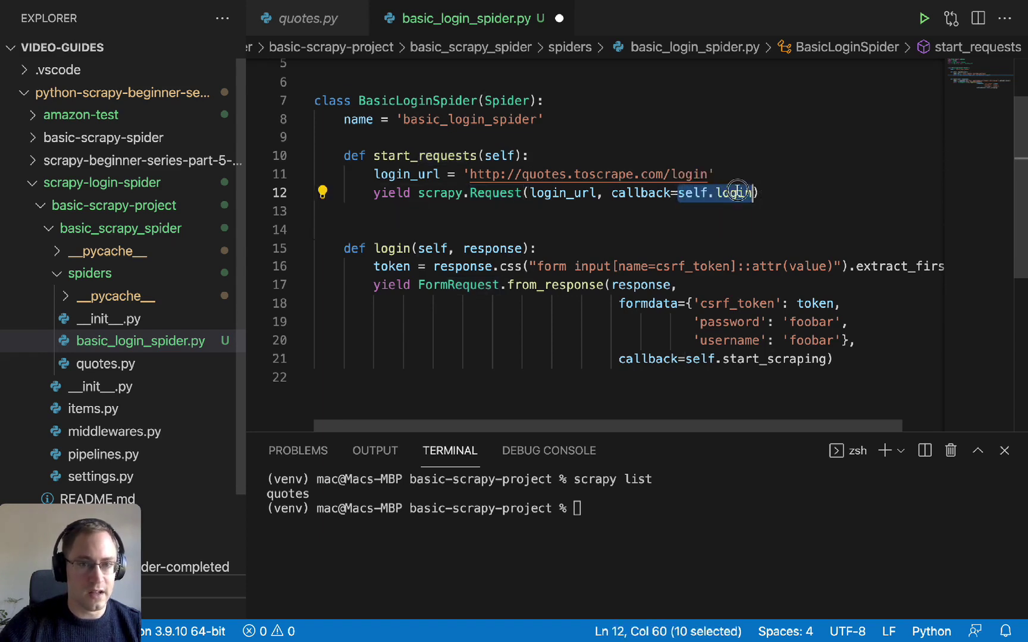
{"action": "double_click", "coordinate": [739, 193]}
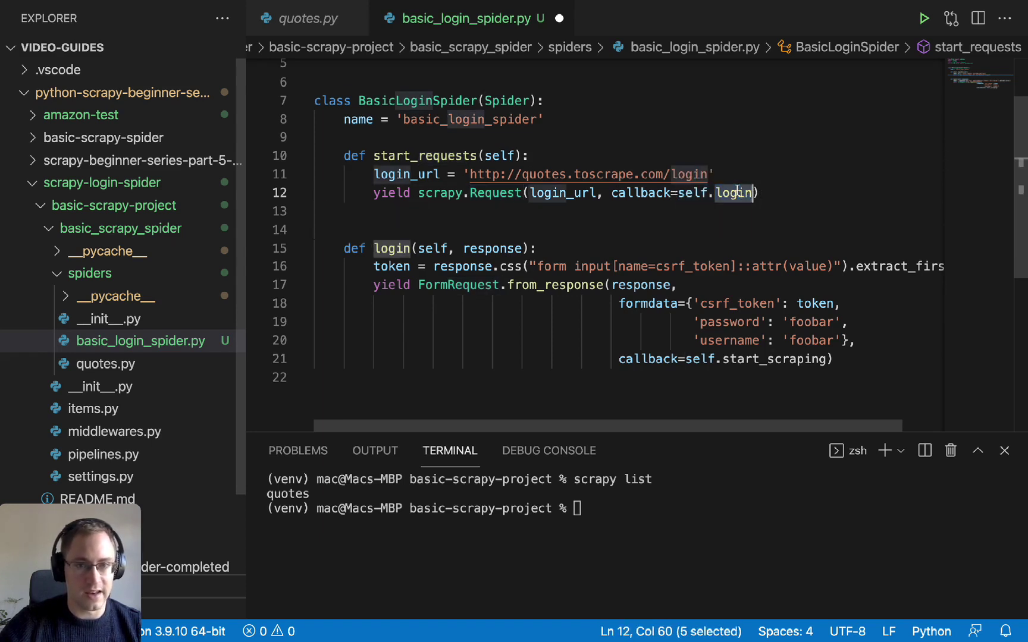
{"action": "double_click", "coordinate": [393, 248]}
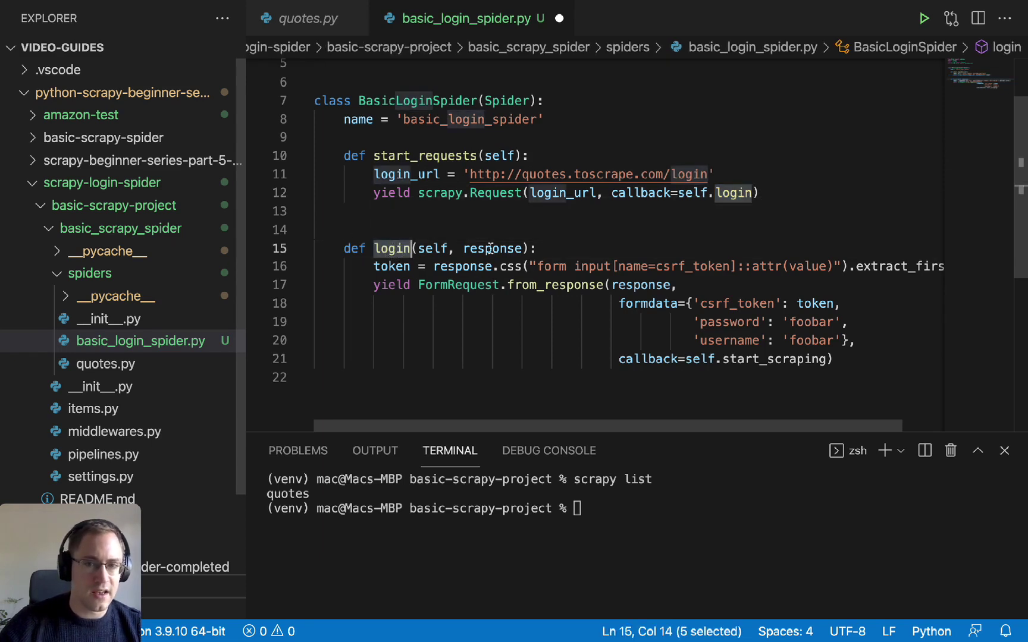
{"action": "double_click", "coordinate": [392, 267]}
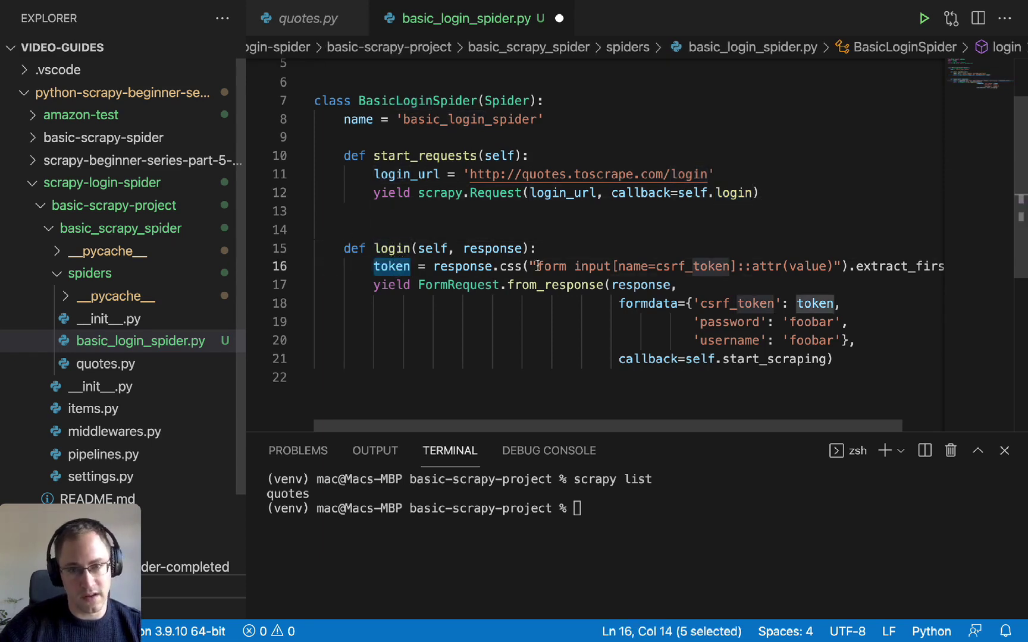
{"action": "scroll", "coordinate": [482, 265], "scroll_direction": "right", "scroll_amount": 2}
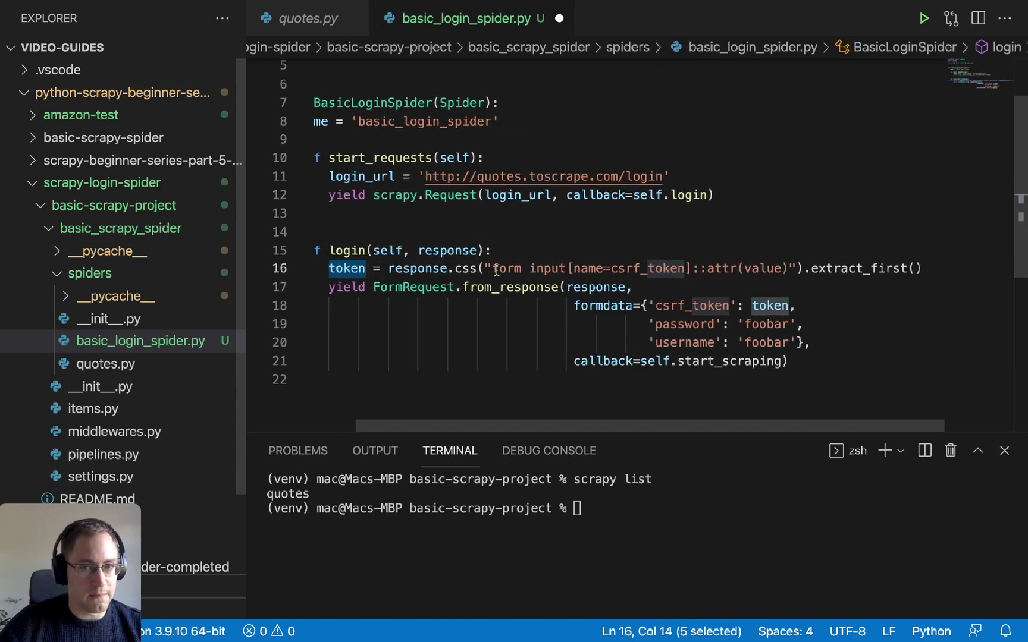
{"action": "double_click", "coordinate": [466, 268]}
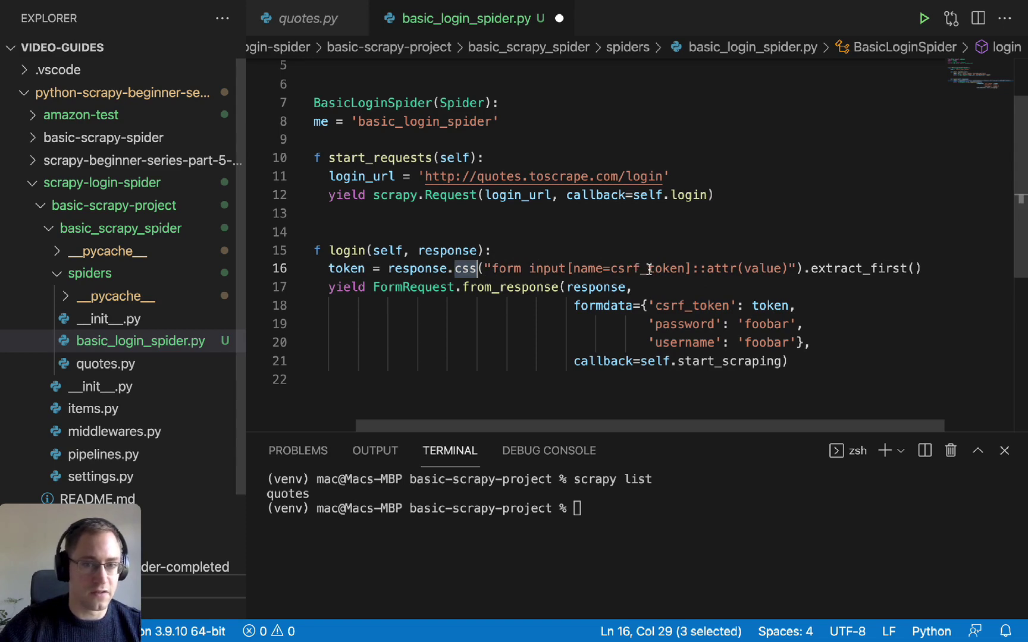
{"action": "left_click", "coordinate": [687, 268]}
{"action": "double_click", "coordinate": [863, 269]}
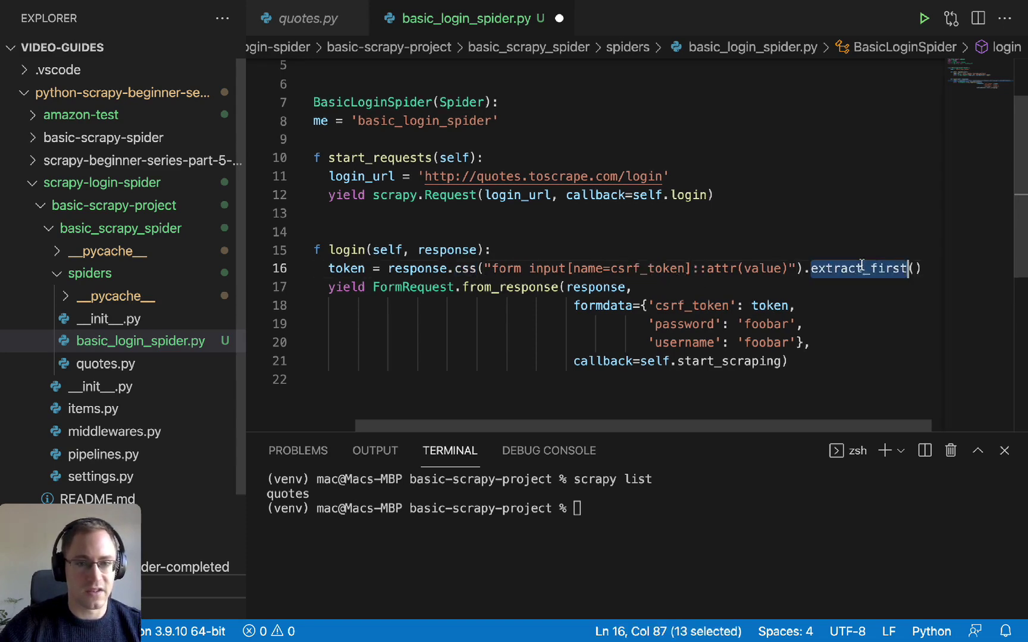
{"action": "double_click", "coordinate": [347, 269]}
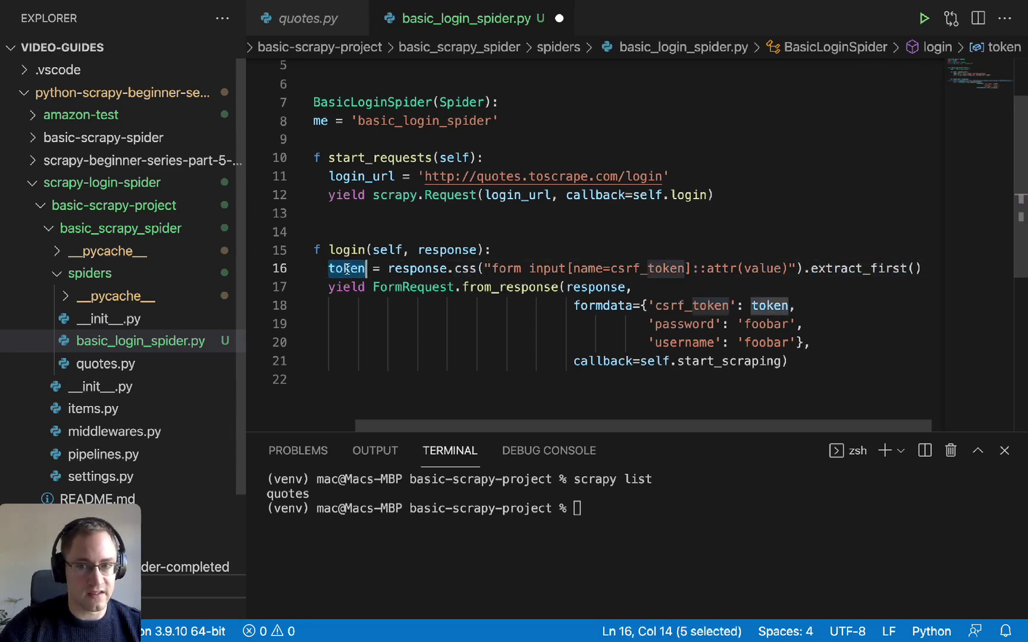
{"action": "scroll", "coordinate": [562, 282], "scroll_direction": "left", "scroll_amount": 3}
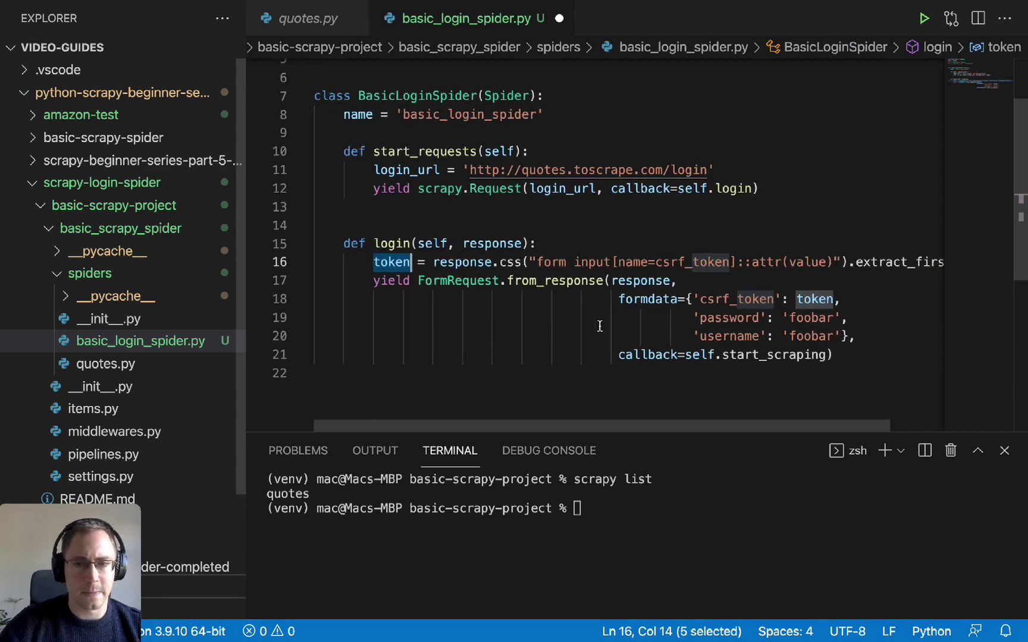
{"action": "scroll", "coordinate": [600, 325], "scroll_direction": "down", "scroll_amount": 2}
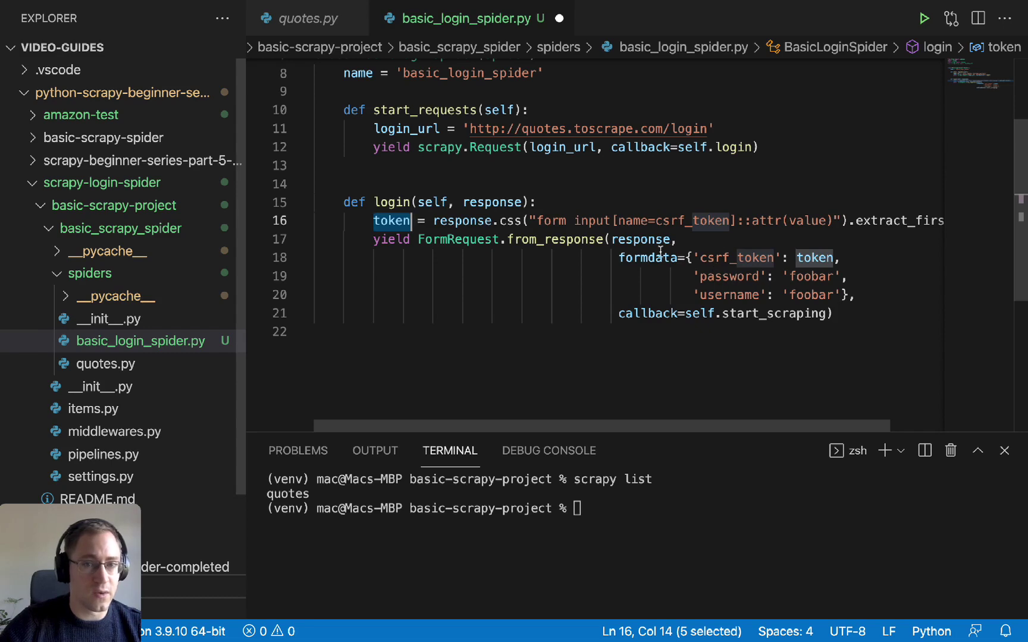
{"action": "double_click", "coordinate": [551, 244]}
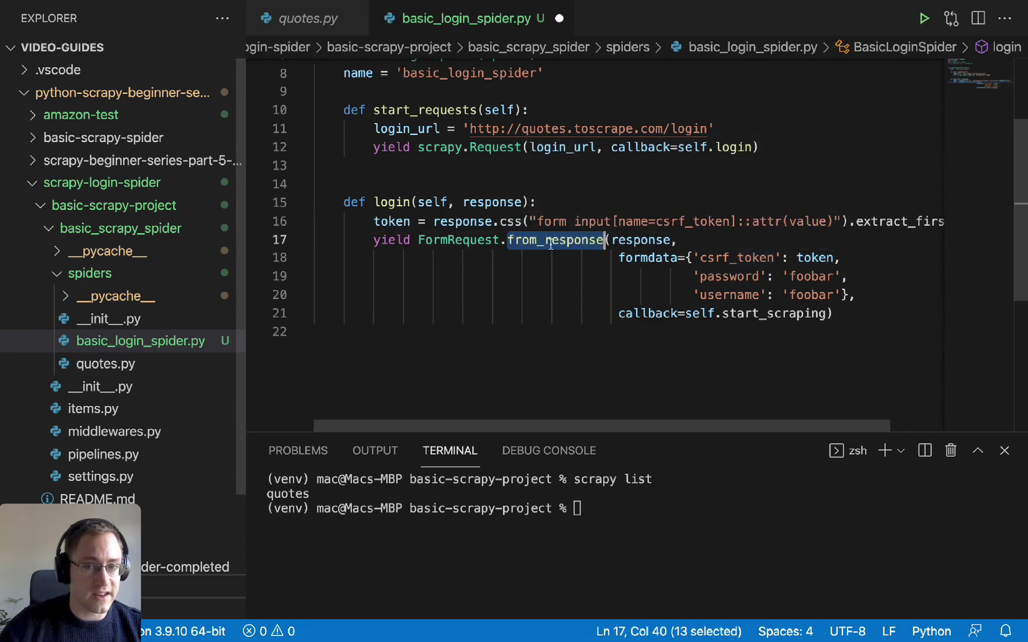
{"action": "double_click", "coordinate": [468, 239]}
{"action": "scroll", "coordinate": [467, 239], "scroll_direction": "up", "scroll_amount": 4}
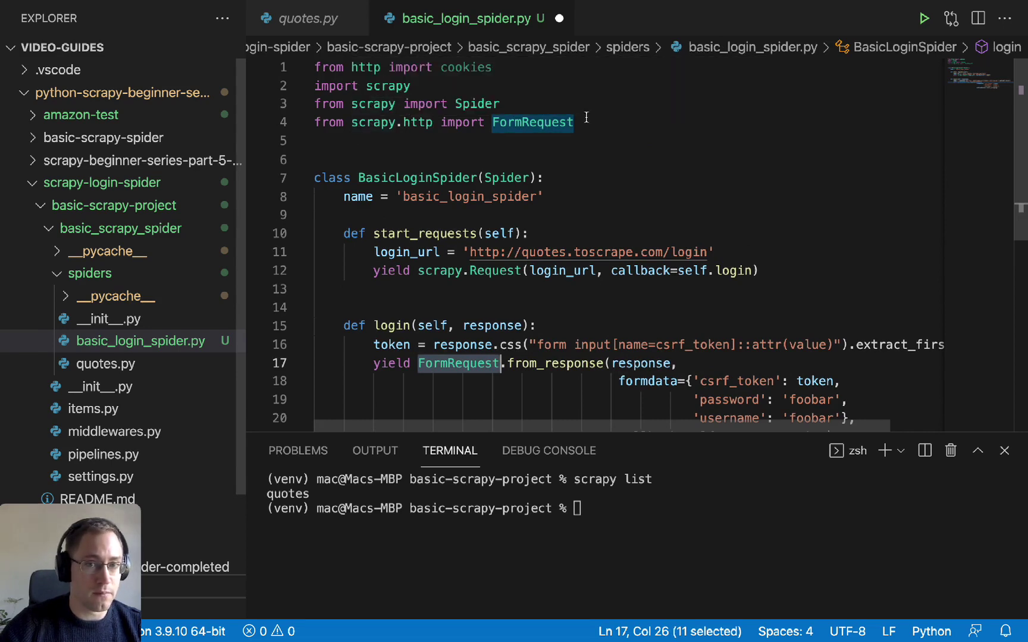
{"action": "scroll", "coordinate": [580, 241], "scroll_direction": "down", "scroll_amount": 5}
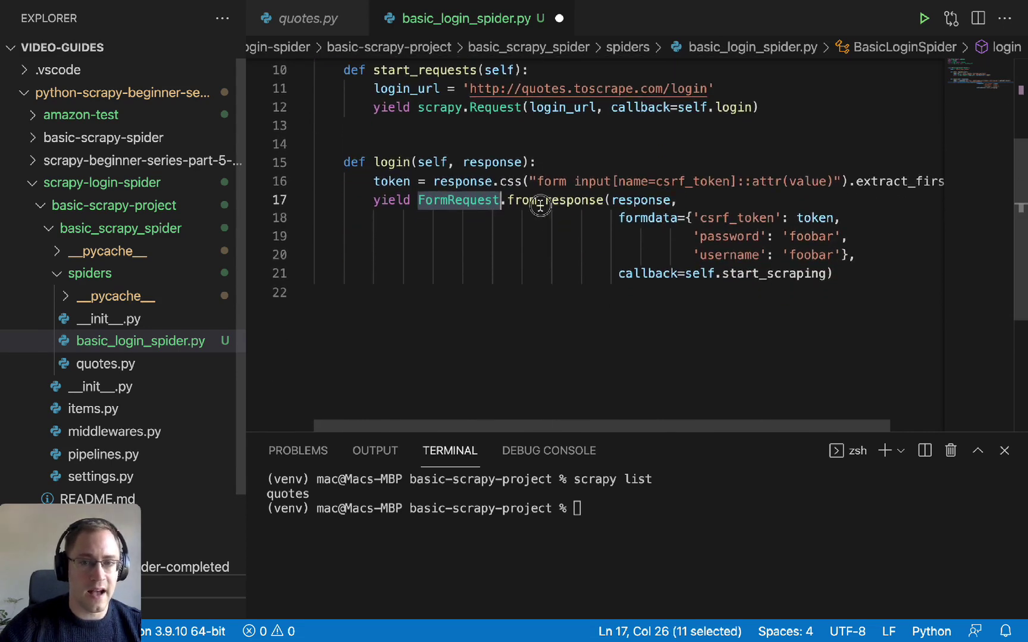
{"action": "left_click", "coordinate": [542, 200]}
{"action": "left_click", "coordinate": [481, 200]}
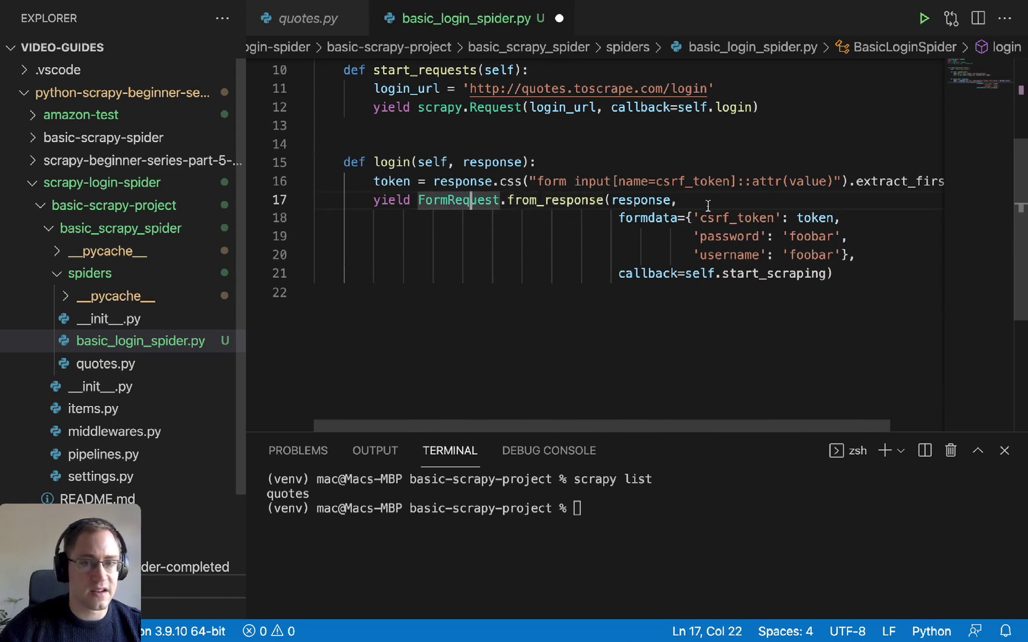
{"action": "double_click", "coordinate": [736, 218]}
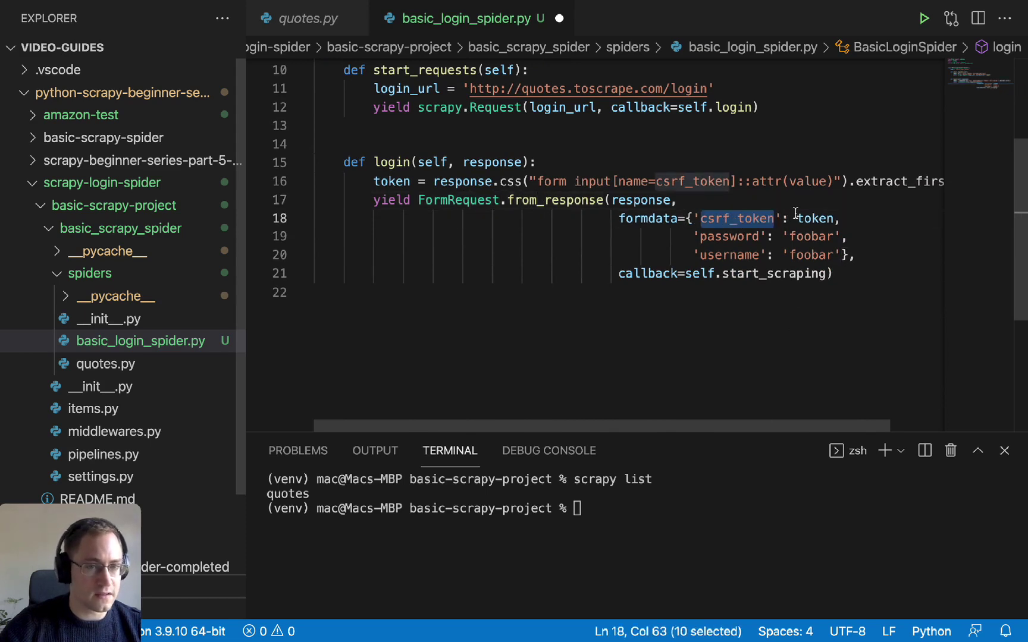
{"action": "mouse_move", "coordinate": [814, 219]}
{"action": "double_click", "coordinate": [730, 235]}
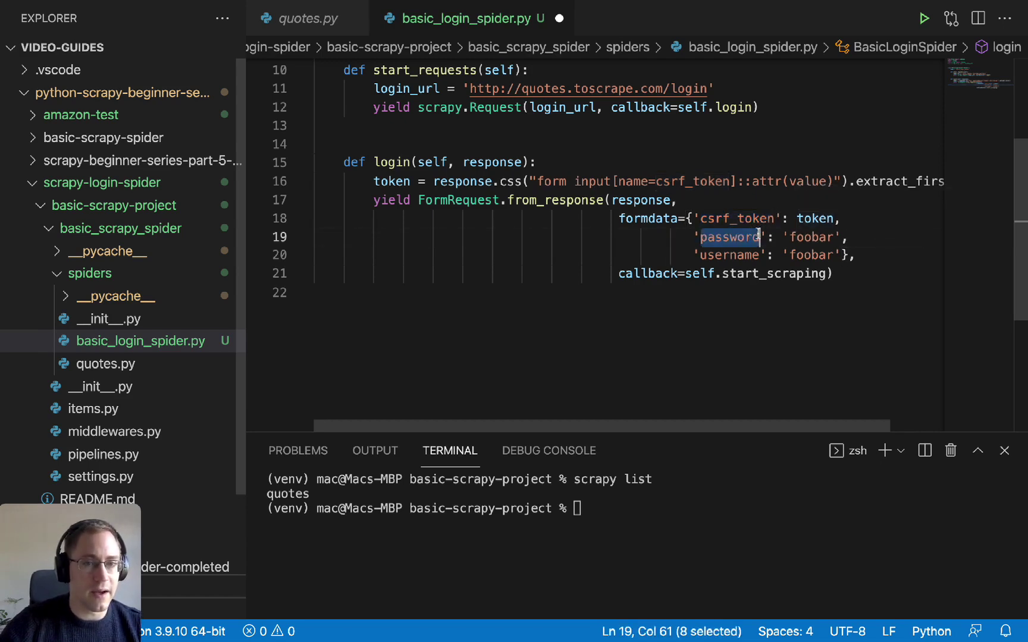
{"action": "double_click", "coordinate": [812, 236]}
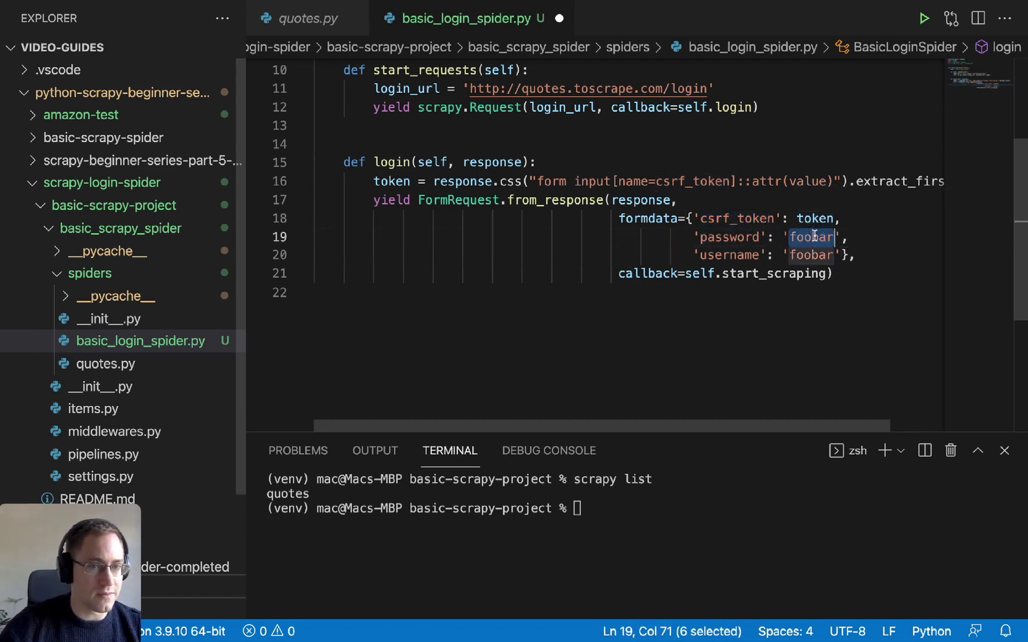
{"action": "double_click", "coordinate": [730, 255]}
{"action": "double_click", "coordinate": [805, 256]}
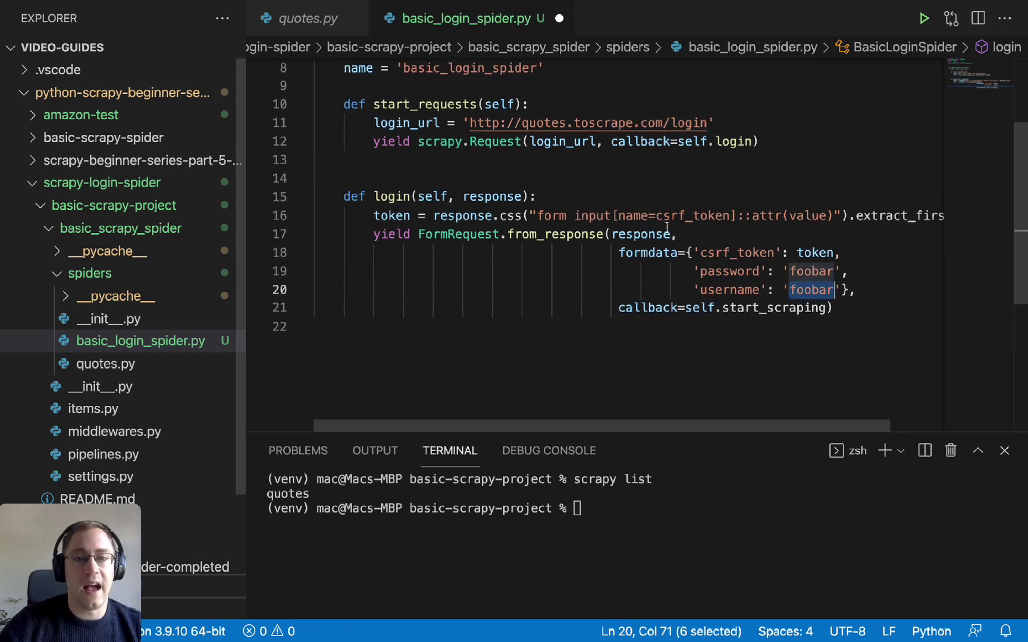
{"action": "scroll", "coordinate": [676, 226], "scroll_direction": "up", "scroll_amount": 2}
{"action": "double_click", "coordinate": [767, 315]}
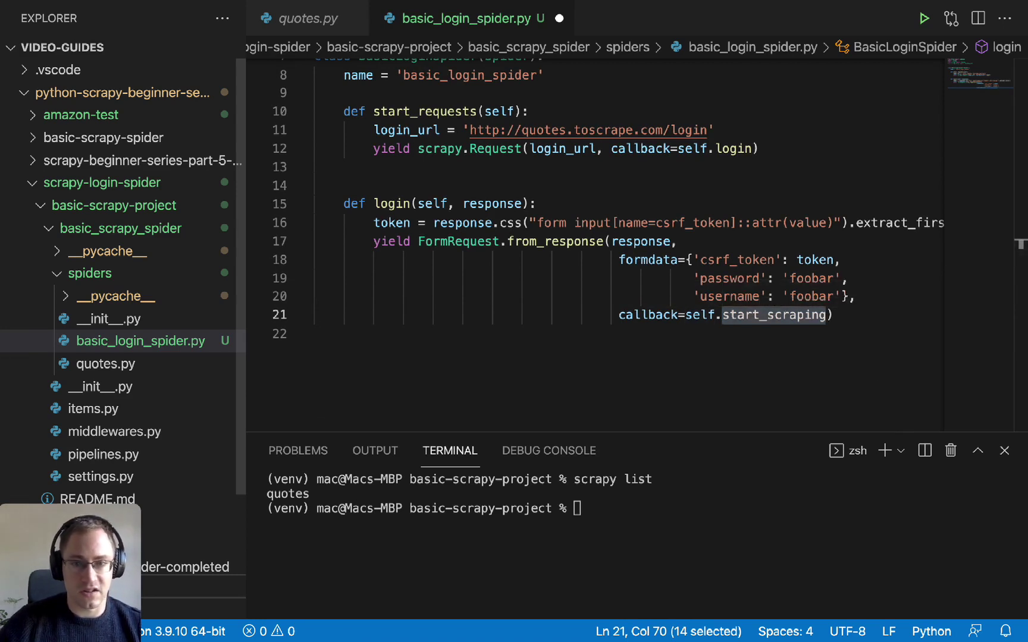
{"action": "left_click", "coordinate": [832, 360]}
{"action": "key", "text": "Return"}
{"action": "key", "text": "Return"}
{"action": "type", "text": "def start_scraping(self, response):         for quote in response.css('div.quote'):                 yield {                     'text': quote.css('span.text::text').get(),                     'author': quote.css('small.author::text').get(),                     'tags': quote.css('div.tags a.tag::text').getall(),                 }"}
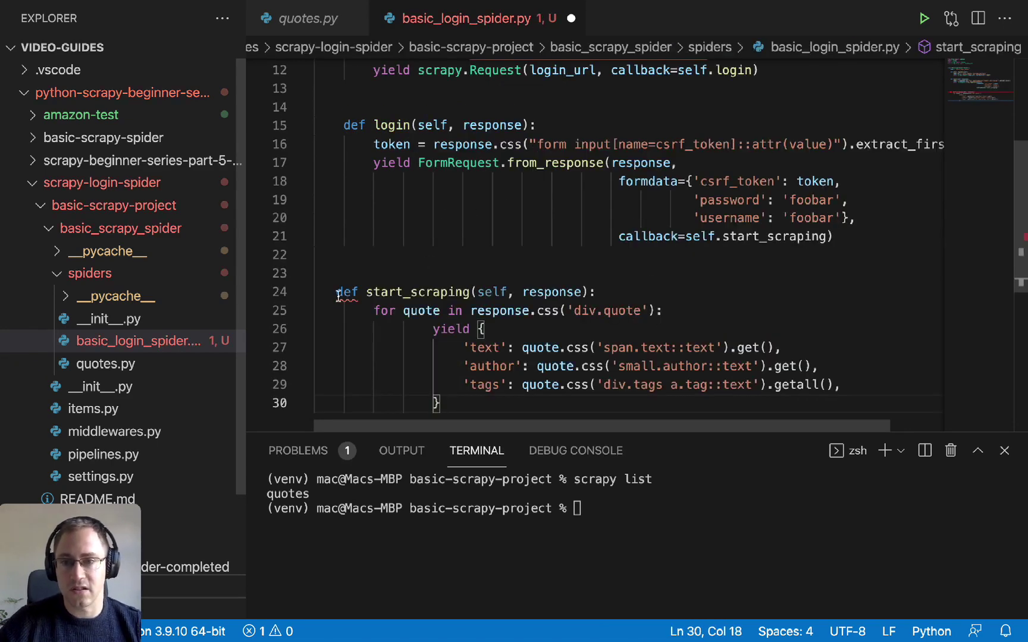
{"action": "left_click", "coordinate": [336, 293]}
{"action": "key", "text": "Tab"}
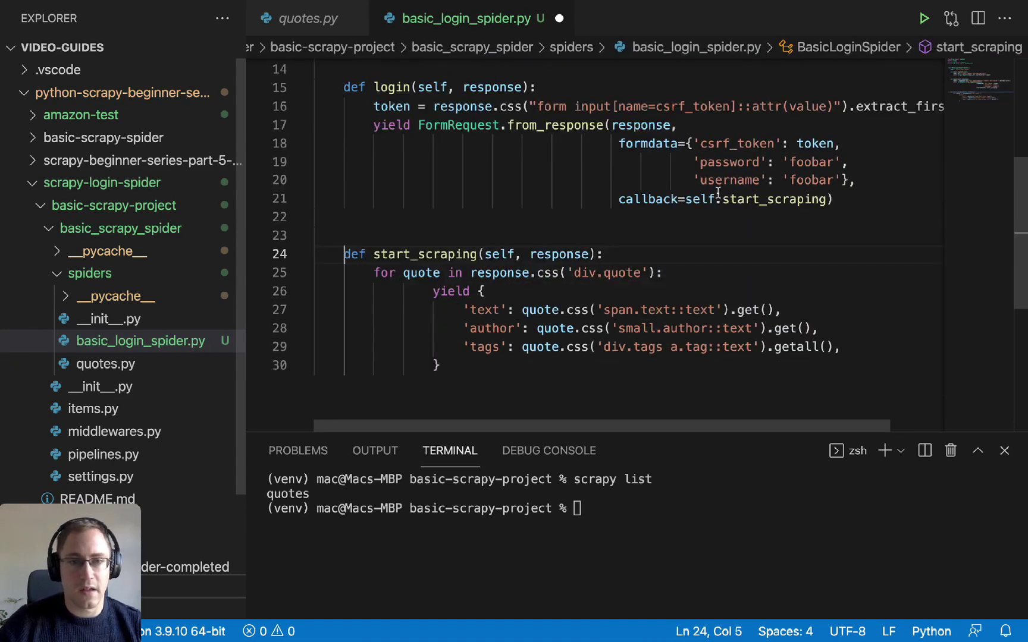
{"action": "double_click", "coordinate": [510, 273]}
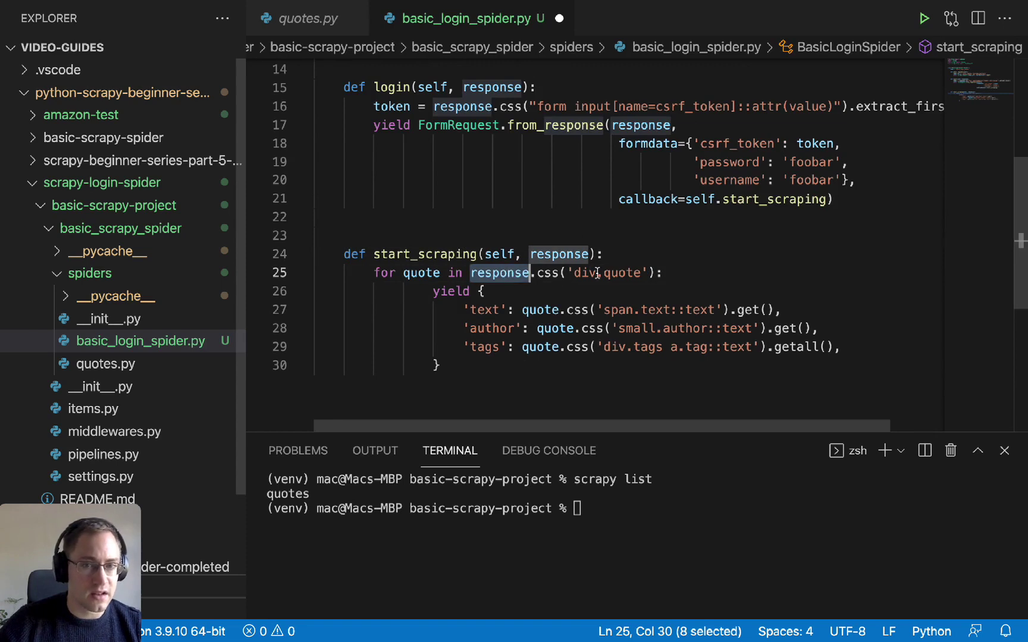
{"action": "double_click", "coordinate": [548, 274]}
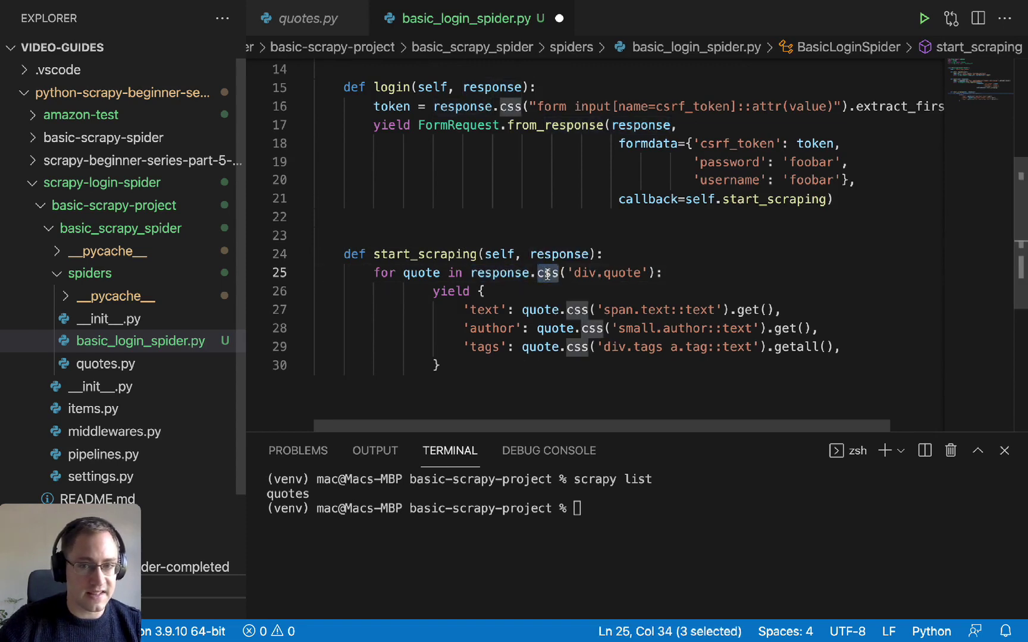
{"action": "left_click", "coordinate": [574, 272]}
{"action": "left_click_drag", "start_coordinate": [576, 272], "coordinate": [642, 273]}
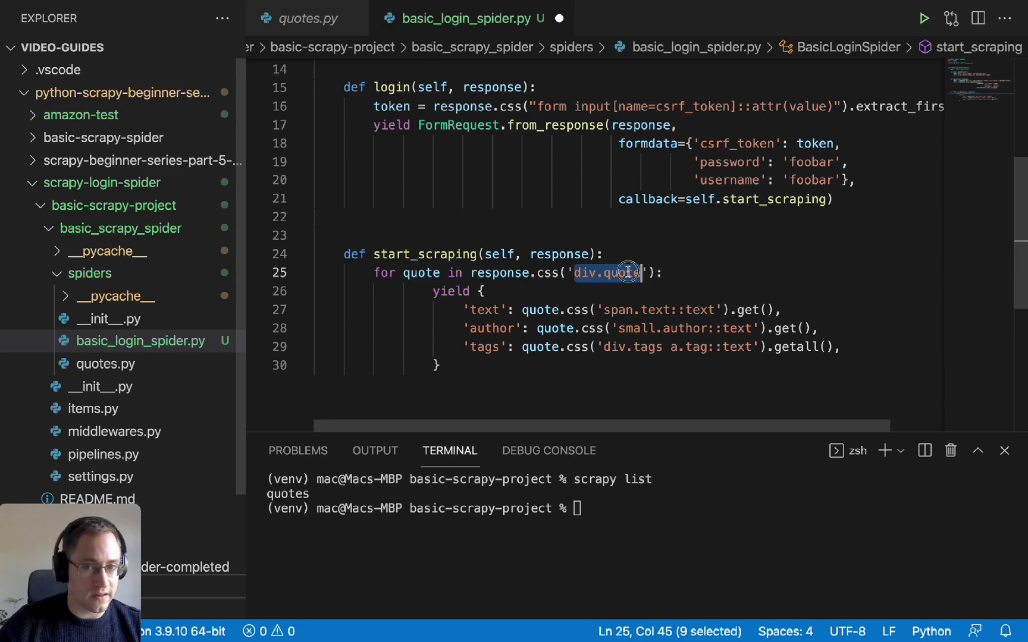
{"action": "double_click", "coordinate": [628, 273]}
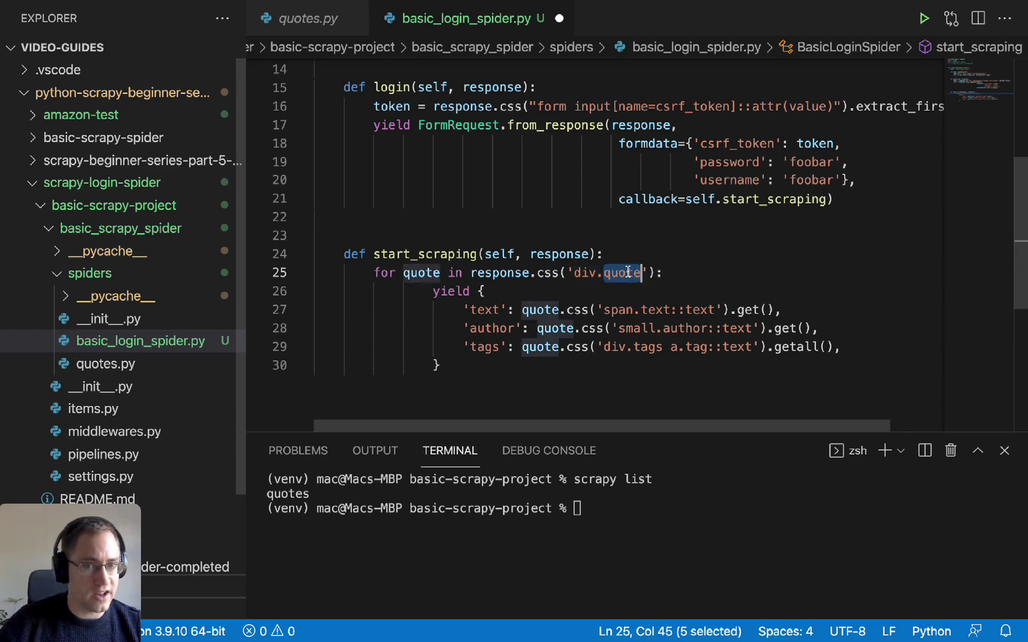
{"action": "double_click", "coordinate": [450, 292]}
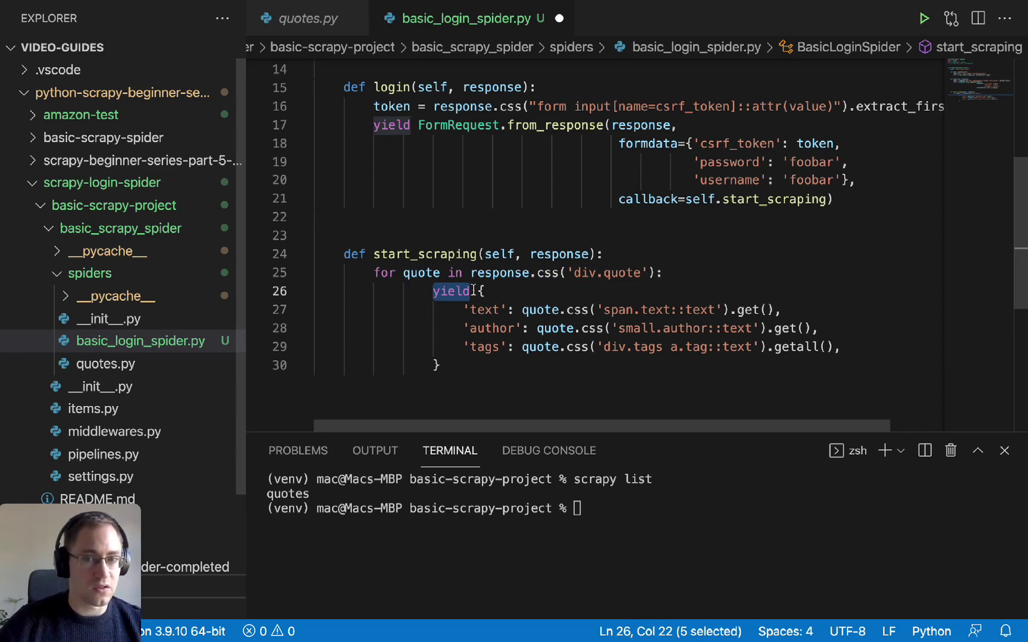
{"action": "double_click", "coordinate": [483, 310]}
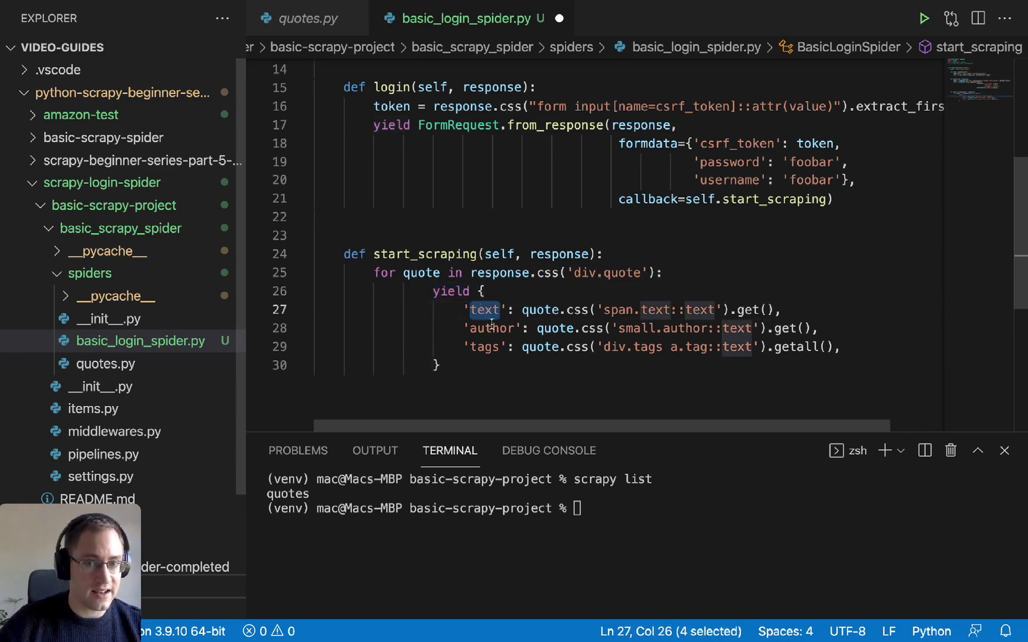
{"action": "double_click", "coordinate": [491, 328]}
{"action": "double_click", "coordinate": [485, 347]}
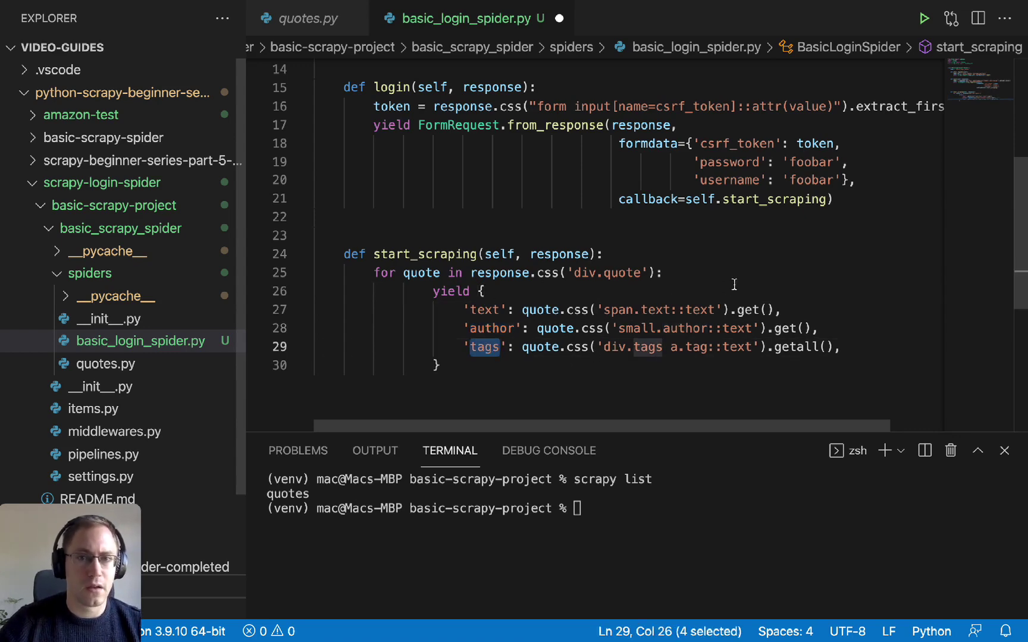
{"action": "scroll", "coordinate": [732, 284], "scroll_direction": "up", "scroll_amount": 5}
{"action": "left_click", "coordinate": [410, 232]}
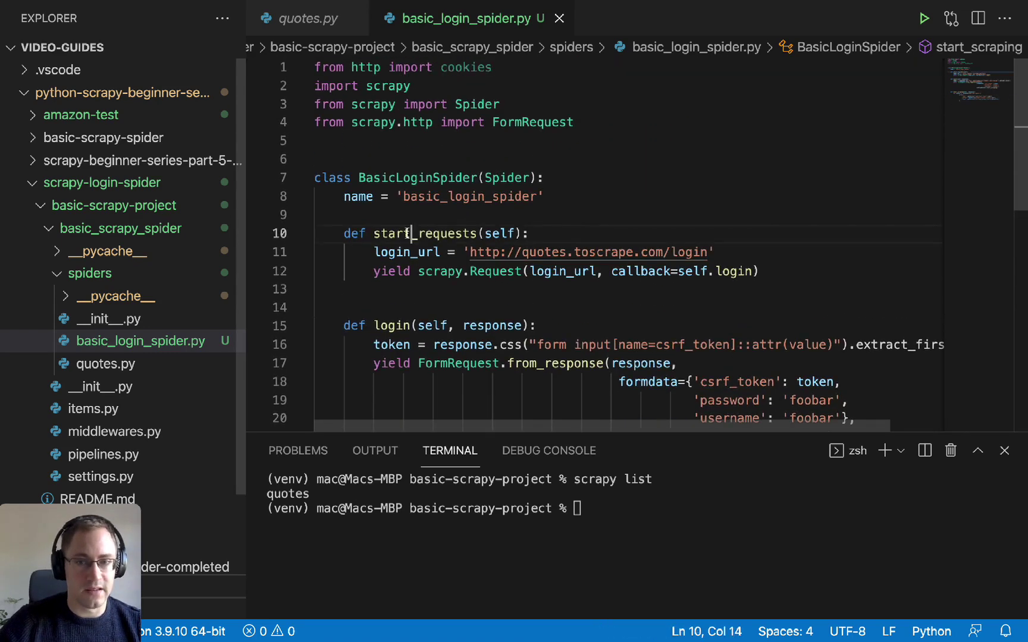
{"action": "scroll", "coordinate": [487, 273], "scroll_direction": "down", "scroll_amount": 3}
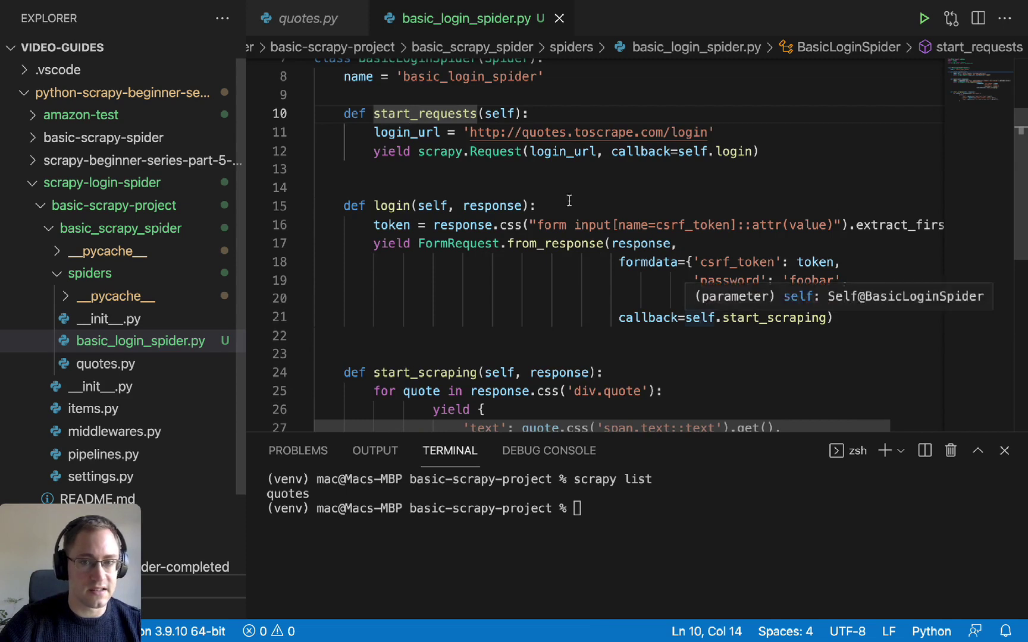
{"action": "scroll", "coordinate": [477, 334], "scroll_direction": "down", "scroll_amount": 1}
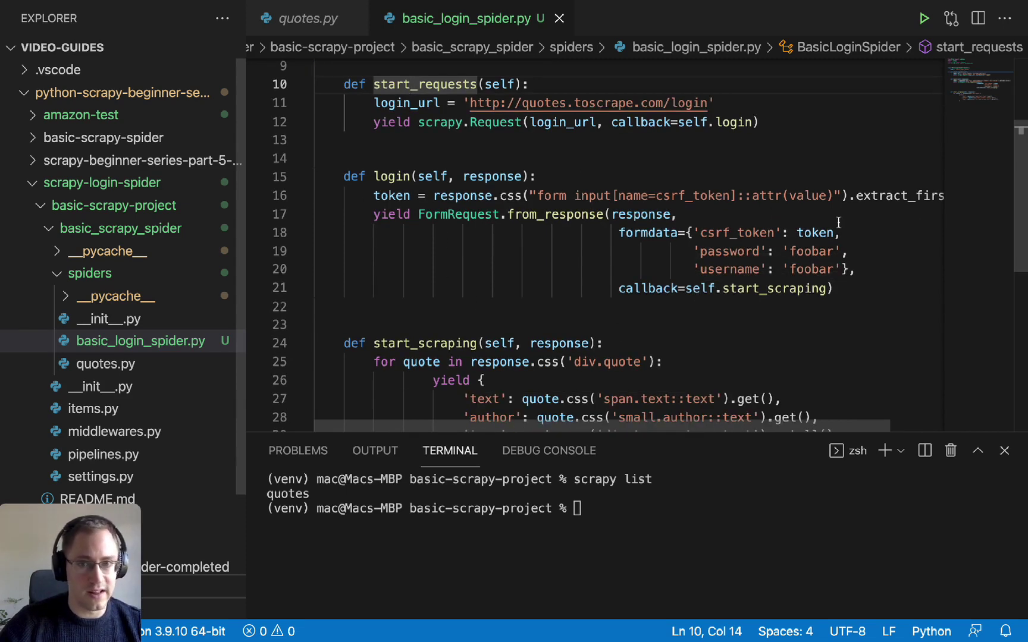
{"action": "scroll", "coordinate": [436, 269], "scroll_direction": "down", "scroll_amount": 2}
{"action": "double_click", "coordinate": [411, 254]}
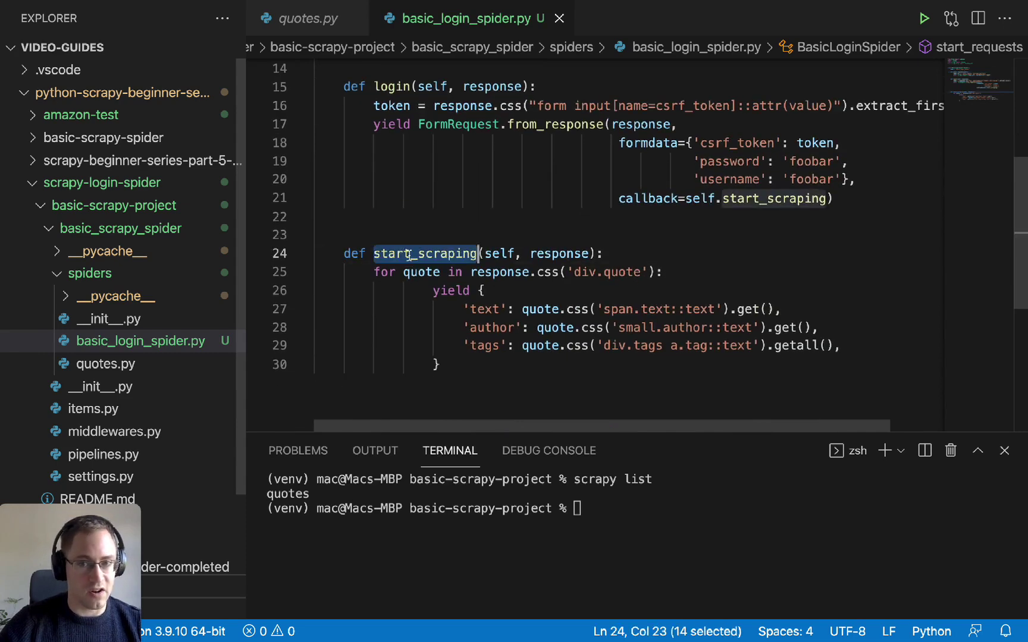
{"action": "scroll", "coordinate": [411, 254], "scroll_direction": "up", "scroll_amount": 5}
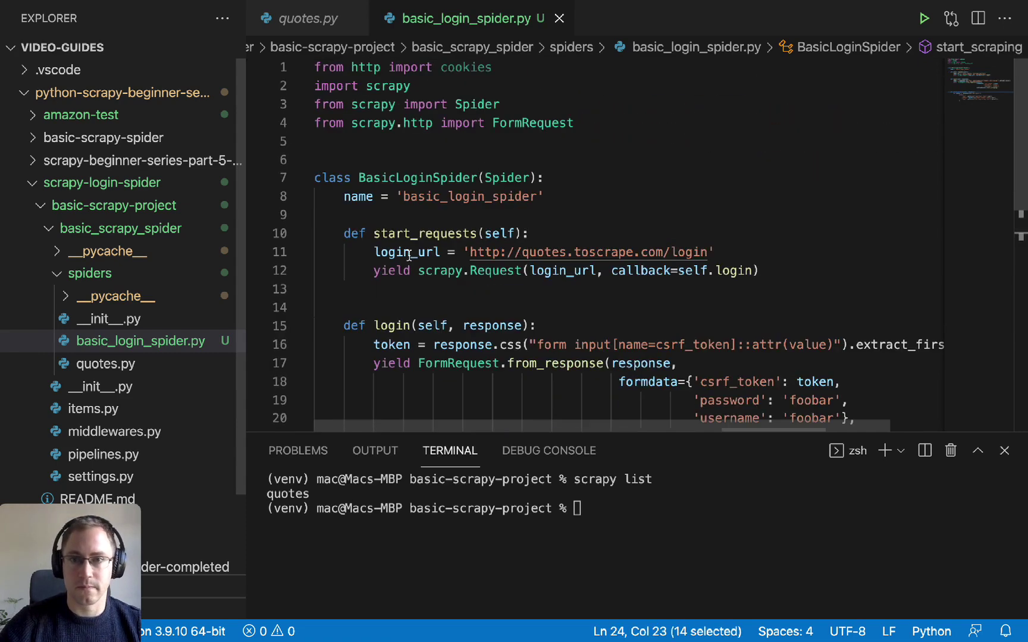
Run scrapy list, then start scrapy crawl basic_login_spider.
{"action": "left_click", "coordinate": [604, 524]}
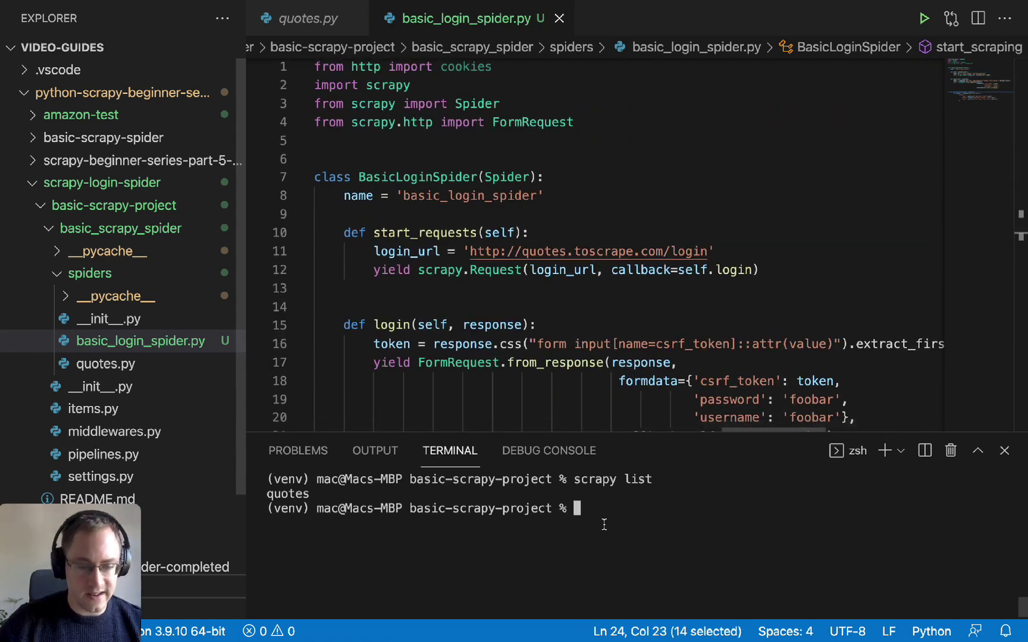
{"action": "type", "text": "scrapy list"}
{"action": "key", "text": "Return"}
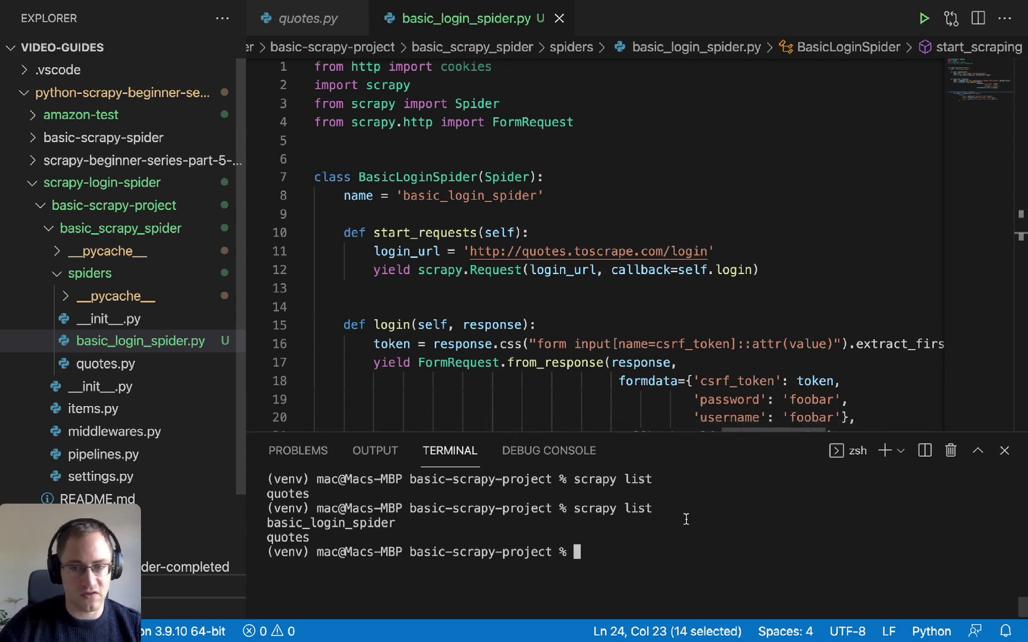
{"action": "double_click", "coordinate": [350, 523]}
{"action": "key", "text": "super+c"}
{"action": "type", "text": "scrapy crawl"}
{"action": "key", "text": "super+v"}
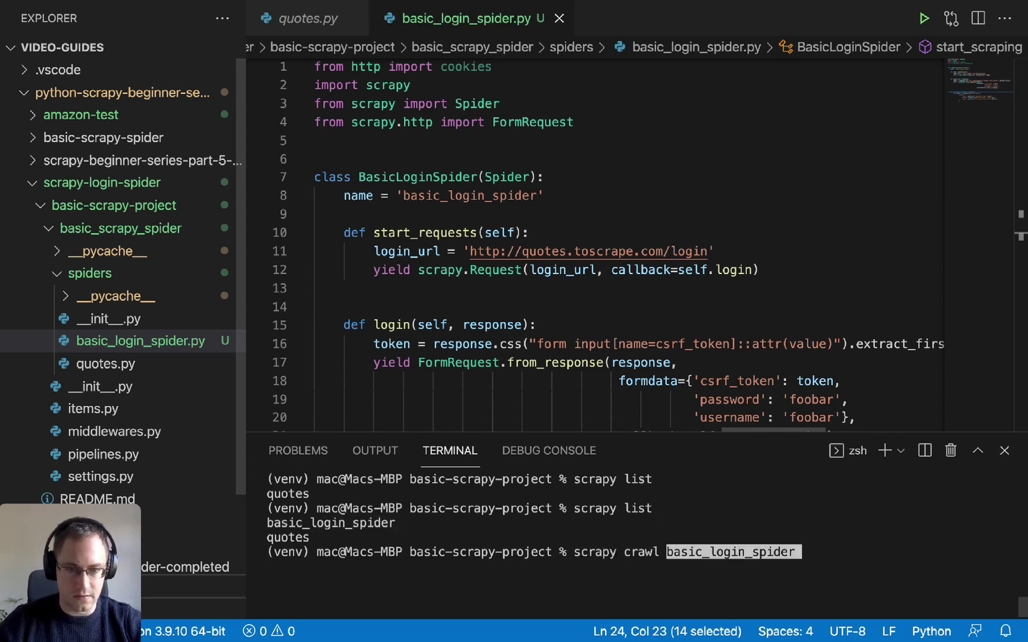
{"action": "key", "text": "Return"}
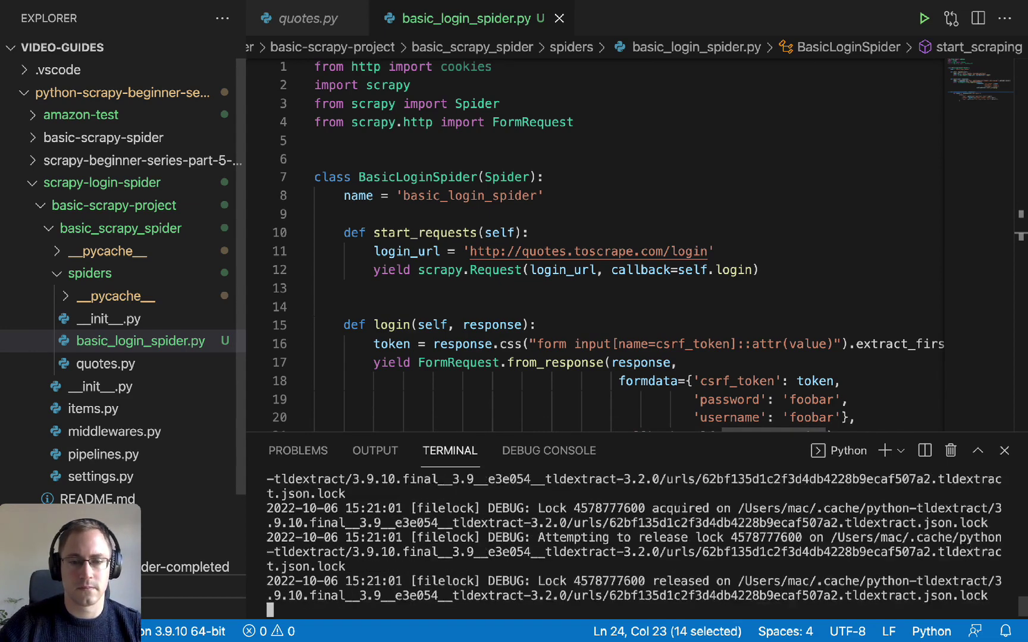
{"action": "scroll", "coordinate": [642, 523], "scroll_direction": "up", "scroll_amount": 10}
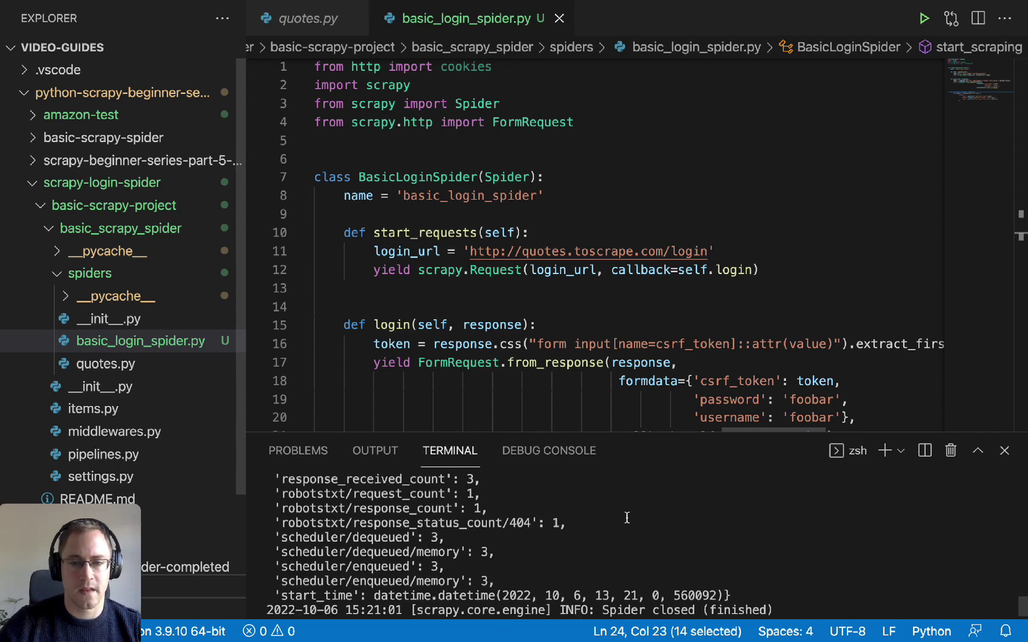
{"action": "scroll", "coordinate": [627, 520], "scroll_direction": "up", "scroll_amount": 5}
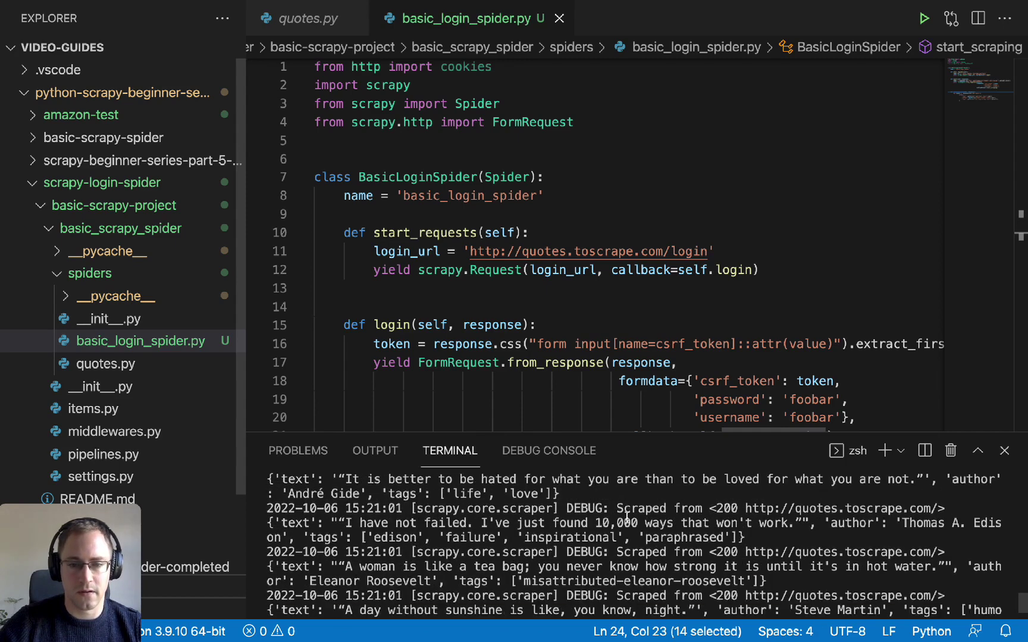
{"action": "scroll", "coordinate": [827, 511], "scroll_direction": "up", "scroll_amount": 5}
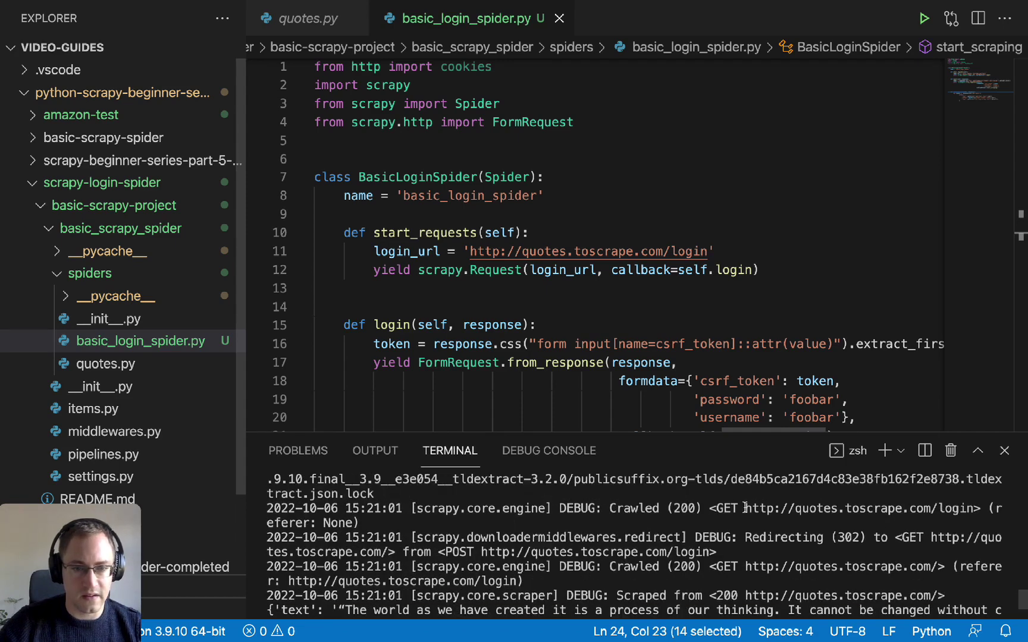
Highlight the login page URL, the login POST and the first scraped quote in the log.
{"action": "left_click_drag", "start_coordinate": [745, 509], "coordinate": [973, 509]}
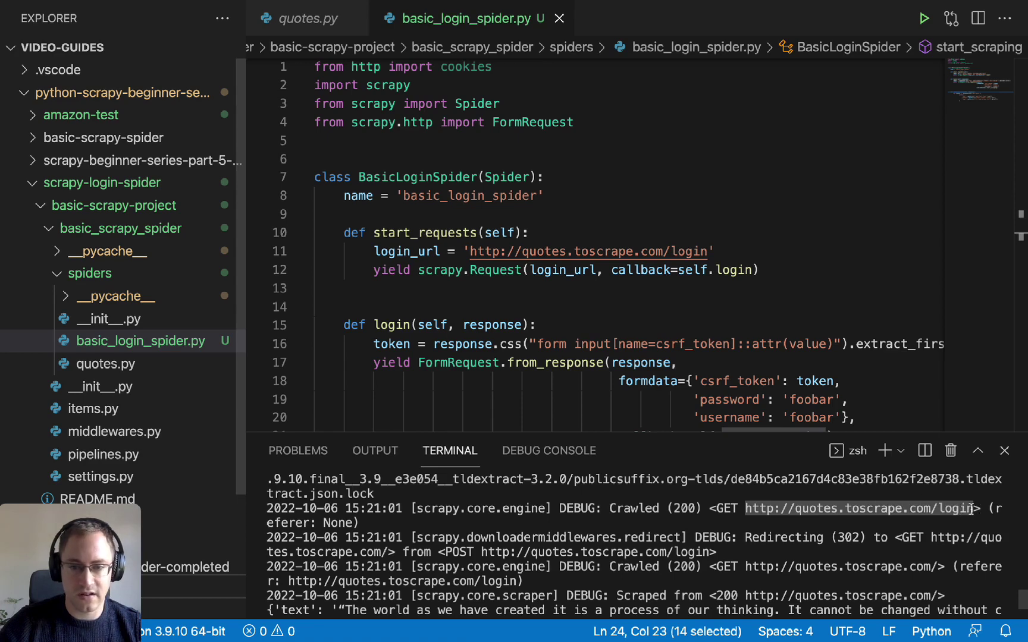
{"action": "scroll", "coordinate": [706, 562], "scroll_direction": "down", "scroll_amount": 2}
{"action": "left_click", "coordinate": [406, 514]}
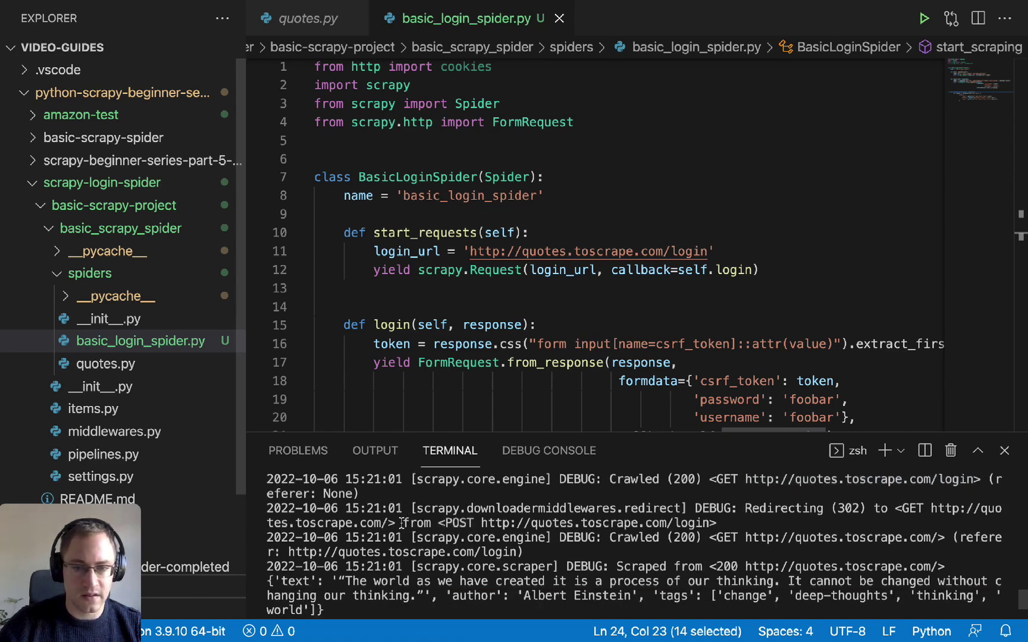
{"action": "left_click_drag", "start_coordinate": [401, 523], "coordinate": [718, 523]}
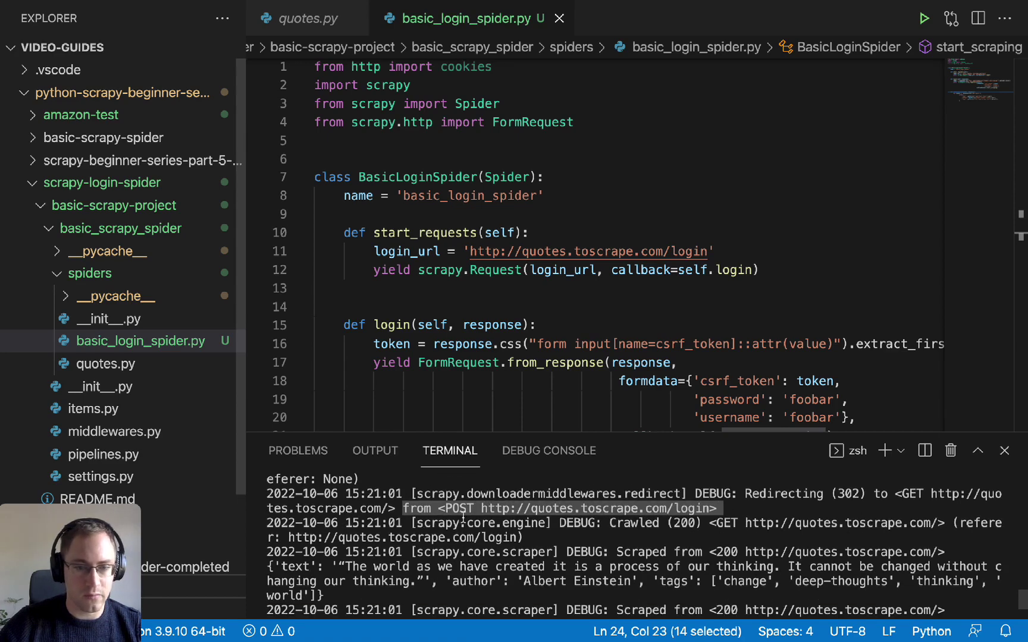
{"action": "scroll", "coordinate": [563, 521], "scroll_direction": "down", "scroll_amount": 2}
{"action": "left_click", "coordinate": [620, 524]}
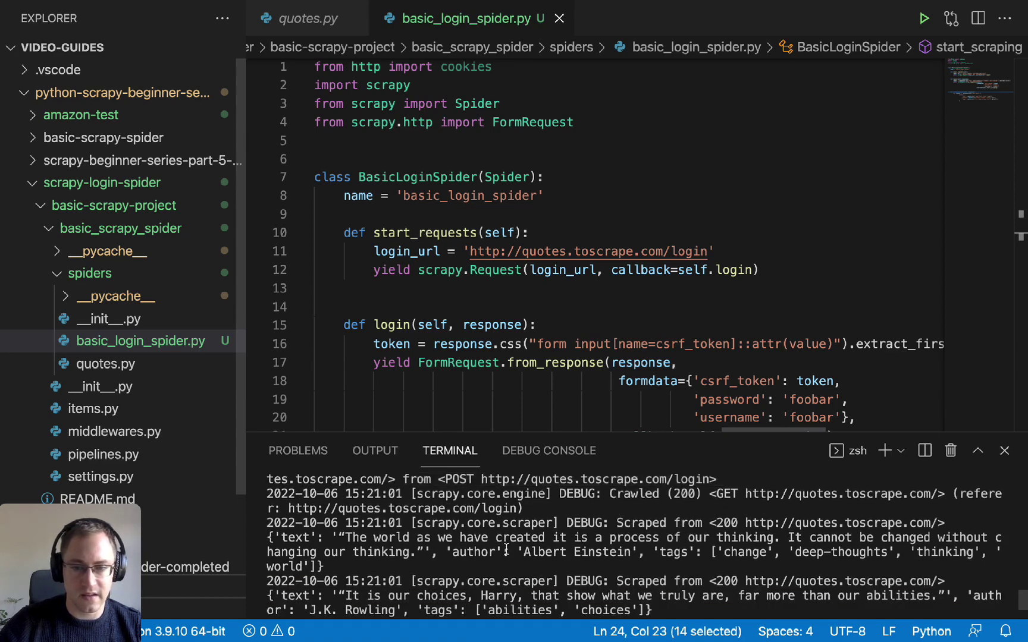
{"action": "left_click_drag", "start_coordinate": [269, 537], "coordinate": [347, 566]}
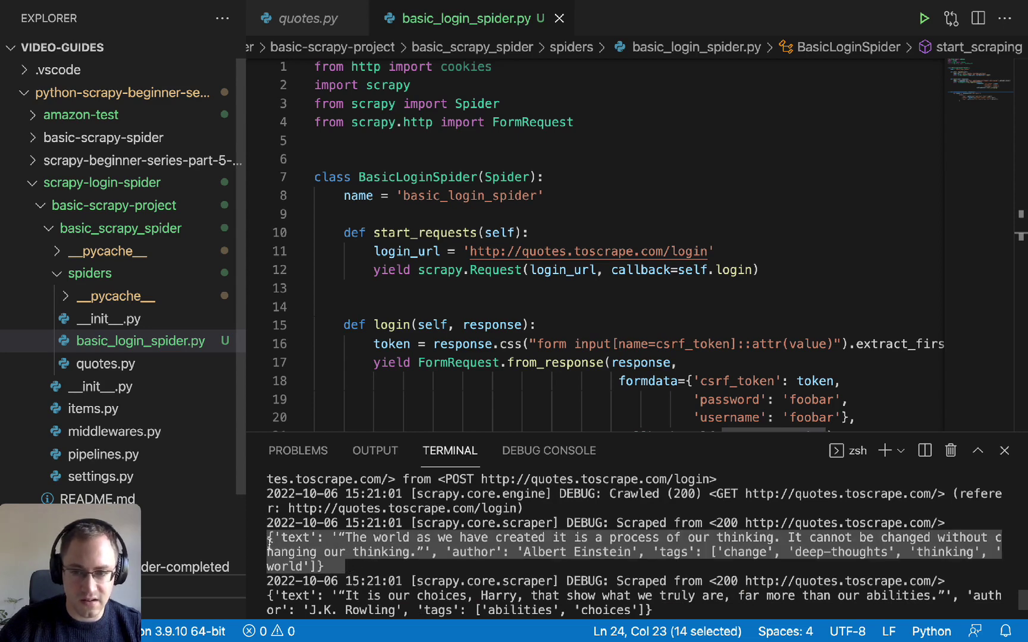
{"action": "scroll", "coordinate": [366, 559], "scroll_direction": "down", "scroll_amount": 10}
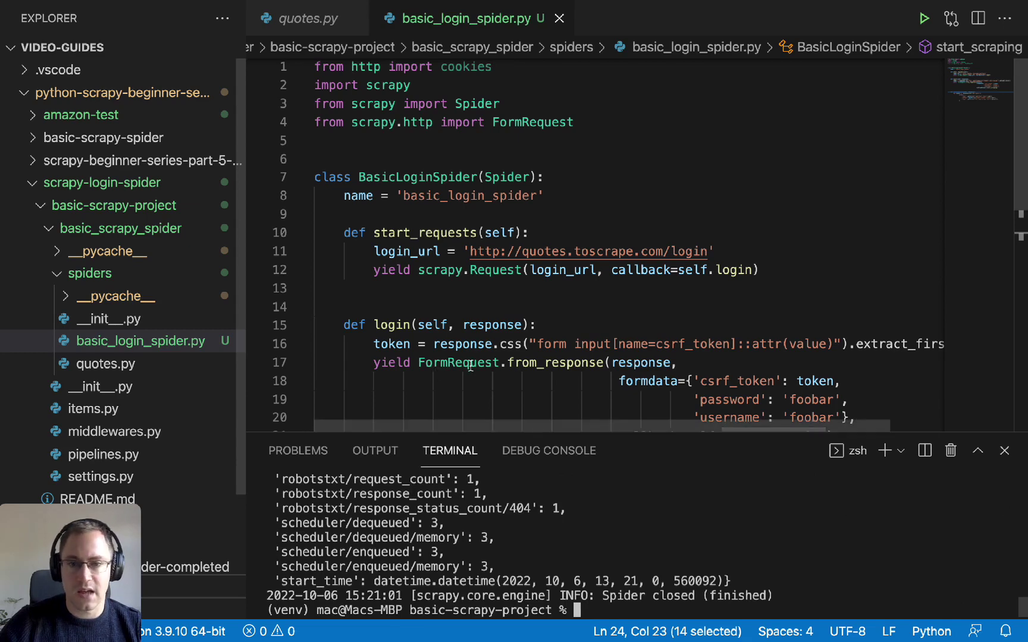
{"action": "scroll", "coordinate": [555, 370], "scroll_direction": "down", "scroll_amount": 2}
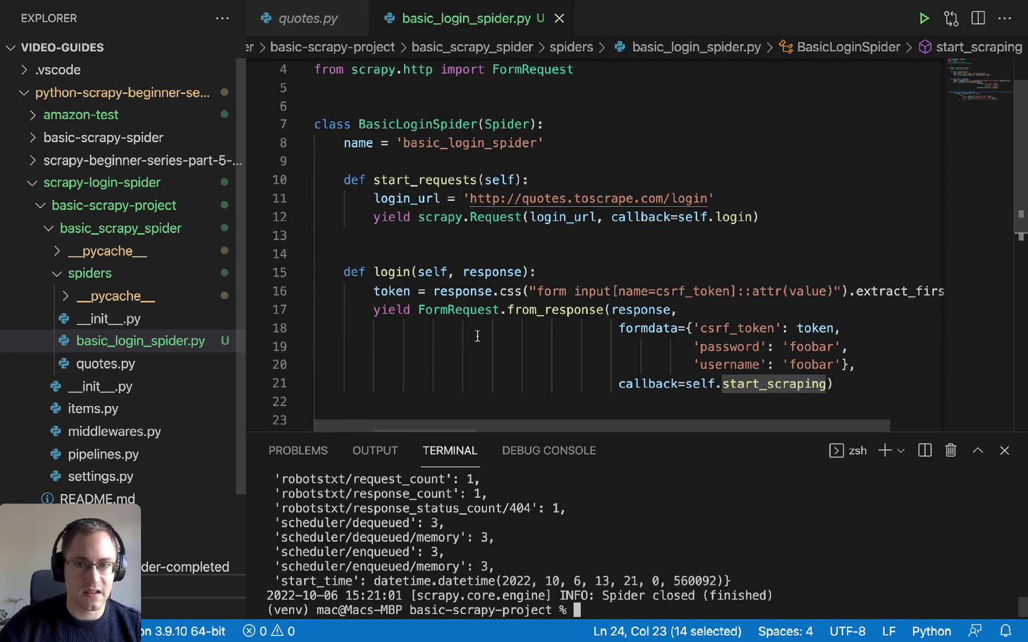
{"action": "scroll", "coordinate": [477, 338], "scroll_direction": "down", "scroll_amount": 3}
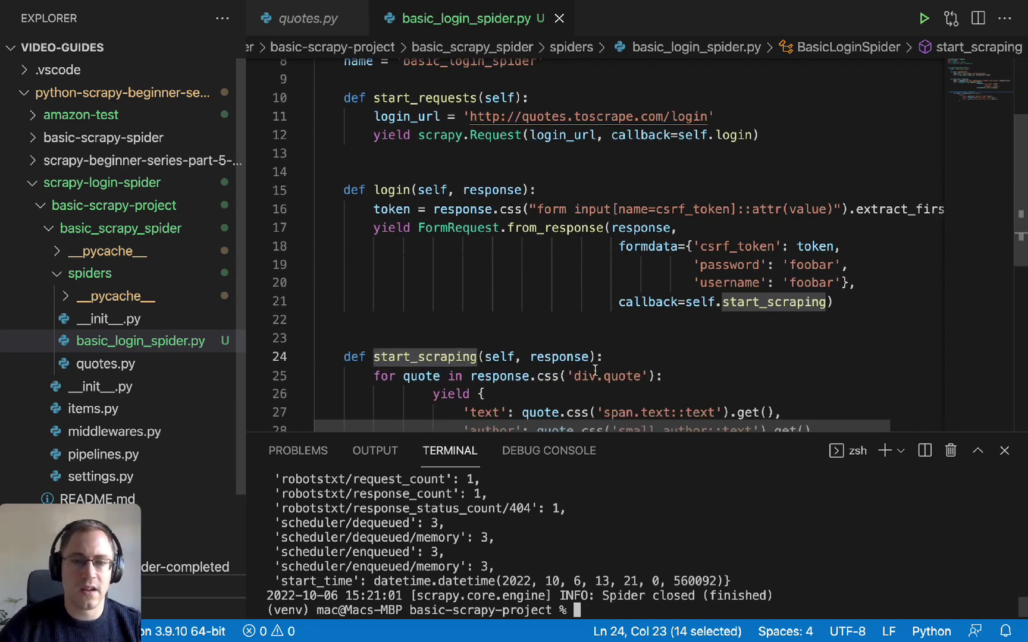
{"action": "left_click", "coordinate": [632, 363]}
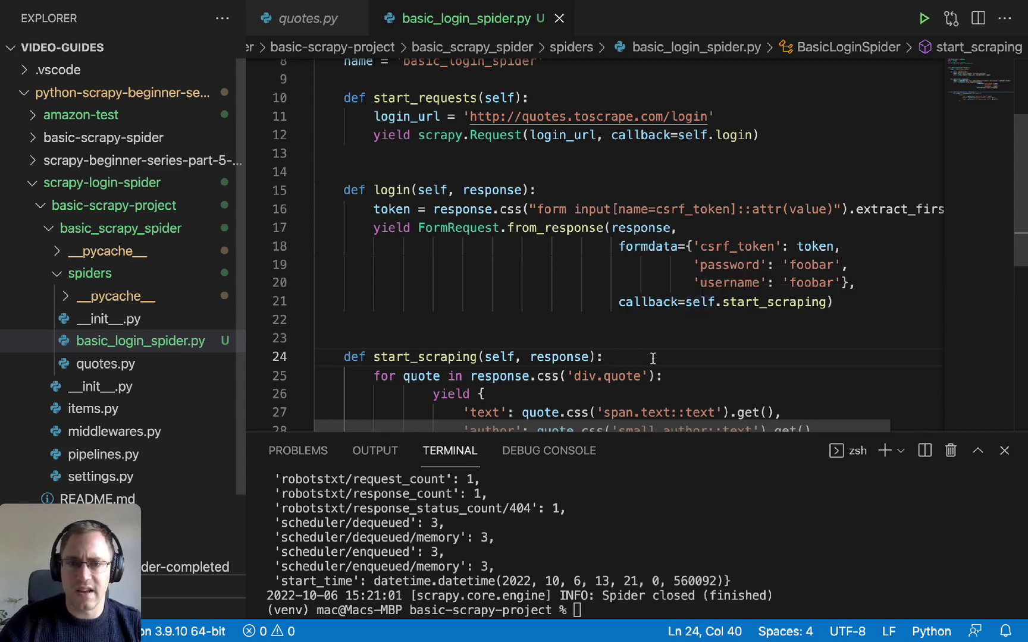
{"action": "scroll", "coordinate": [653, 353], "scroll_direction": "down", "scroll_amount": 5}
{"action": "scroll", "coordinate": [653, 358], "scroll_direction": "down", "scroll_amount": 4}
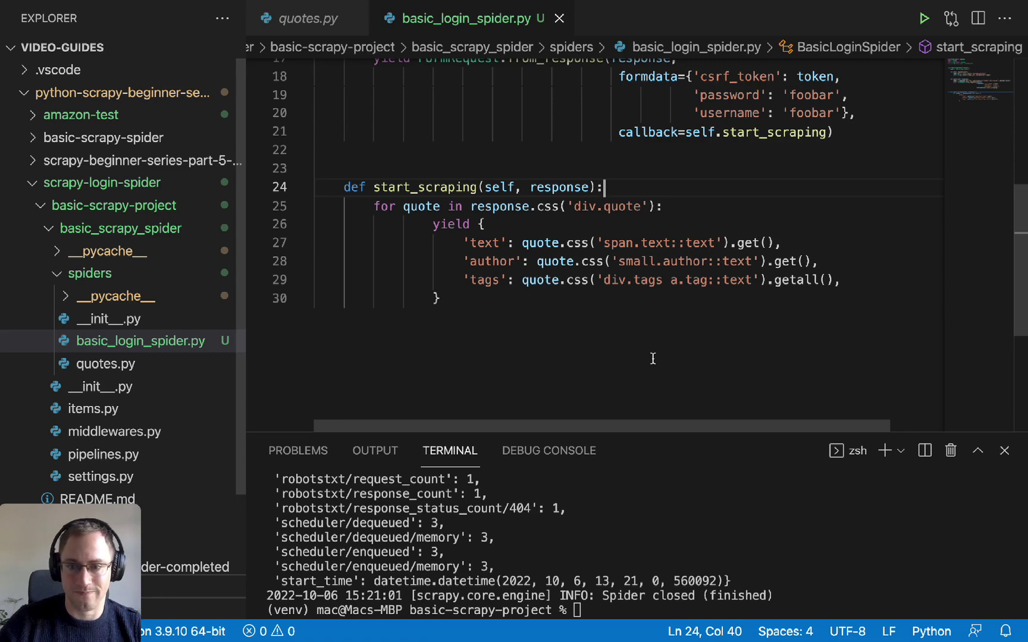
Switch to the ScrapeOps Scrapy Login Guide tab.
{"action": "left_click", "coordinate": [1013, 321]}
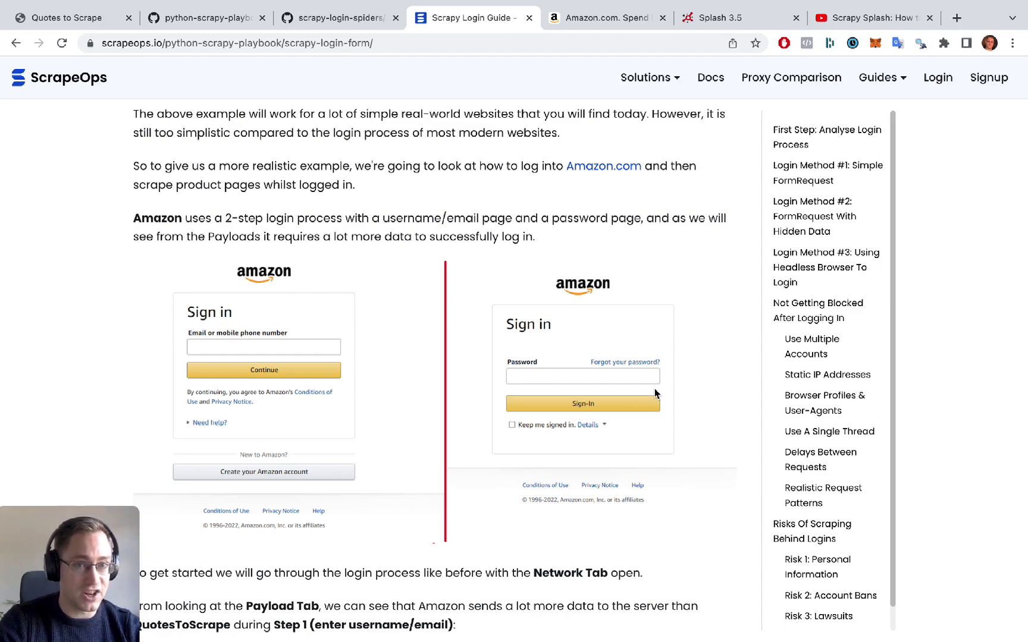
Check the Splash 3.5 page at localhost:8050, glance at the tutorial video, and return to Splash.
{"action": "left_click", "coordinate": [727, 18]}
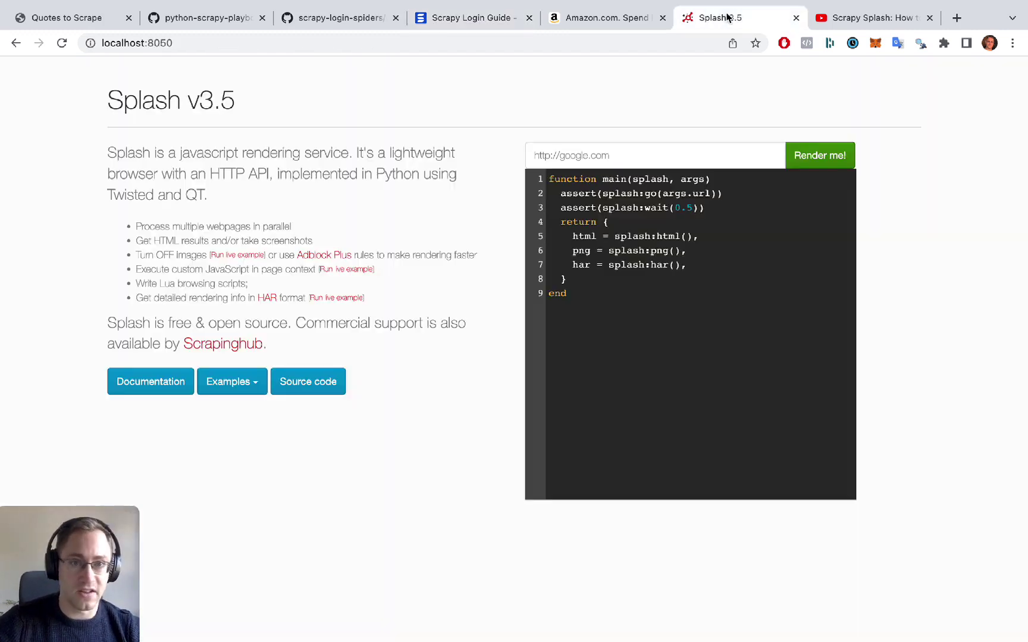
{"action": "left_click", "coordinate": [150, 42]}
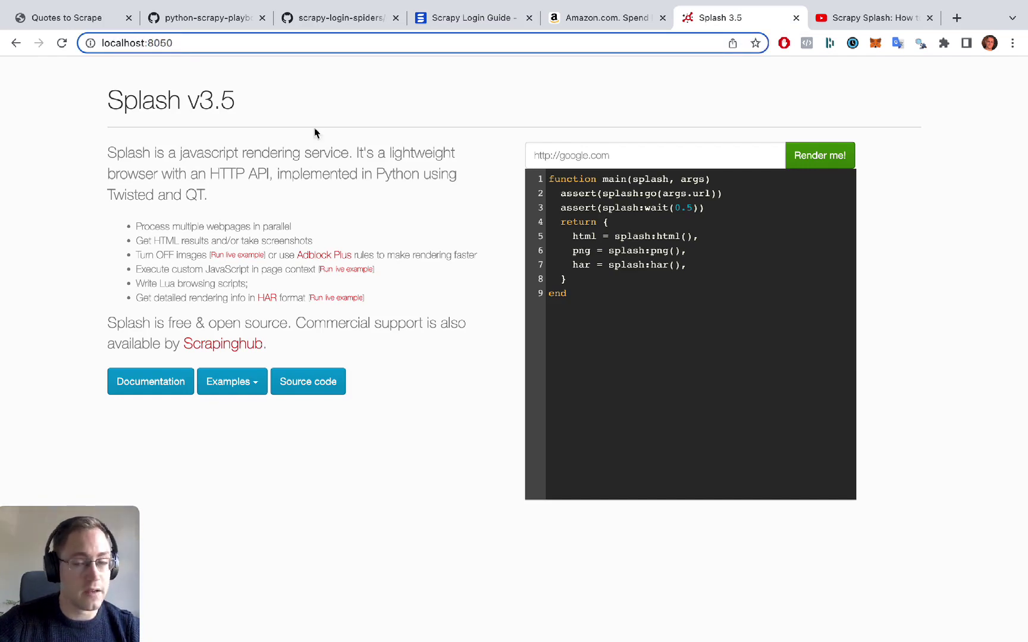
{"action": "left_click", "coordinate": [395, 159]}
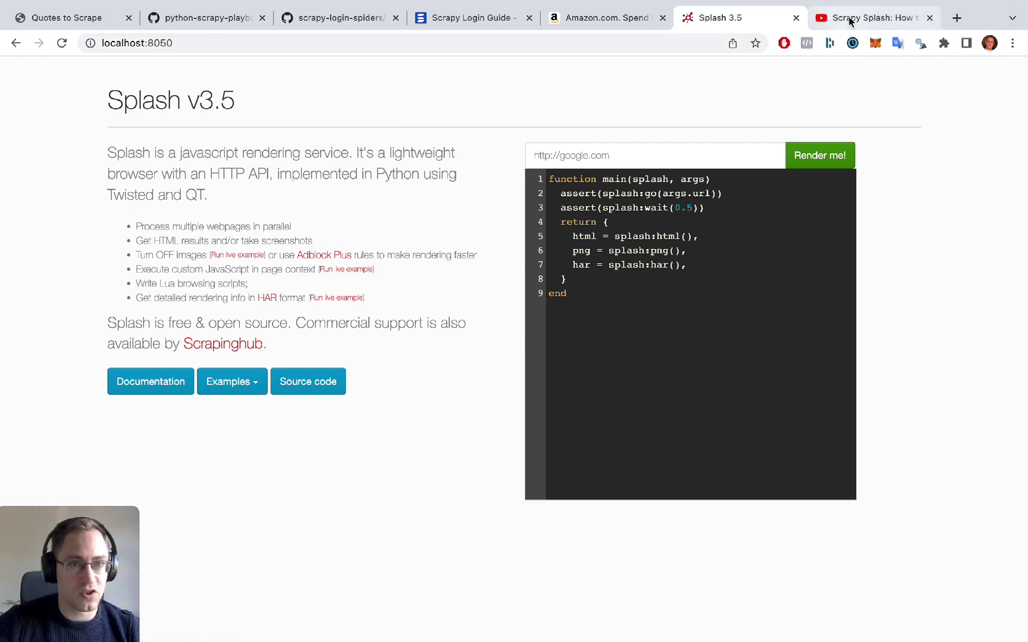
{"action": "left_click", "coordinate": [851, 20]}
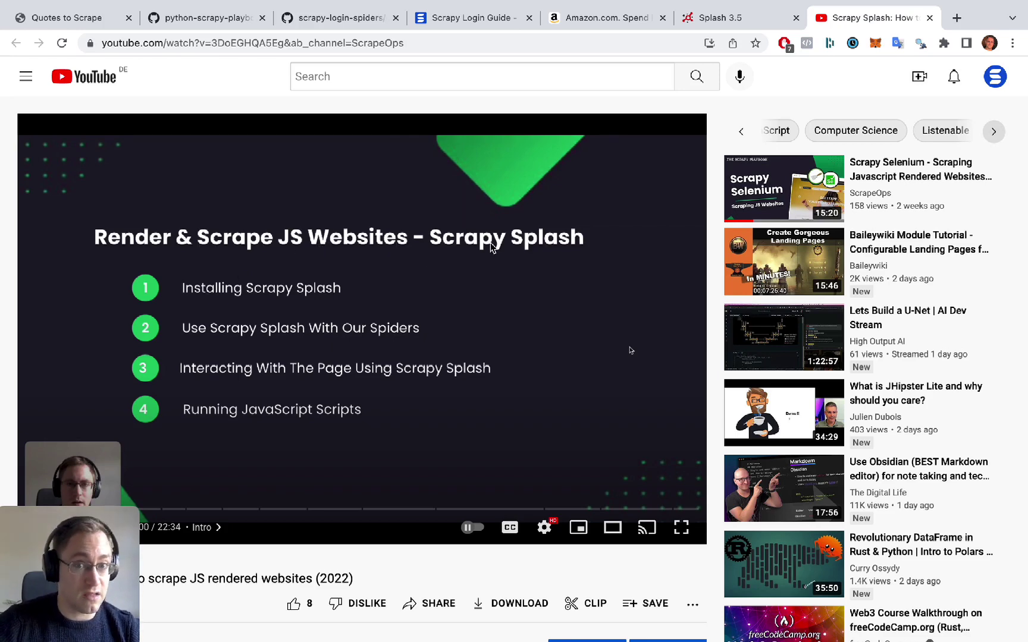
{"action": "left_click", "coordinate": [721, 18]}
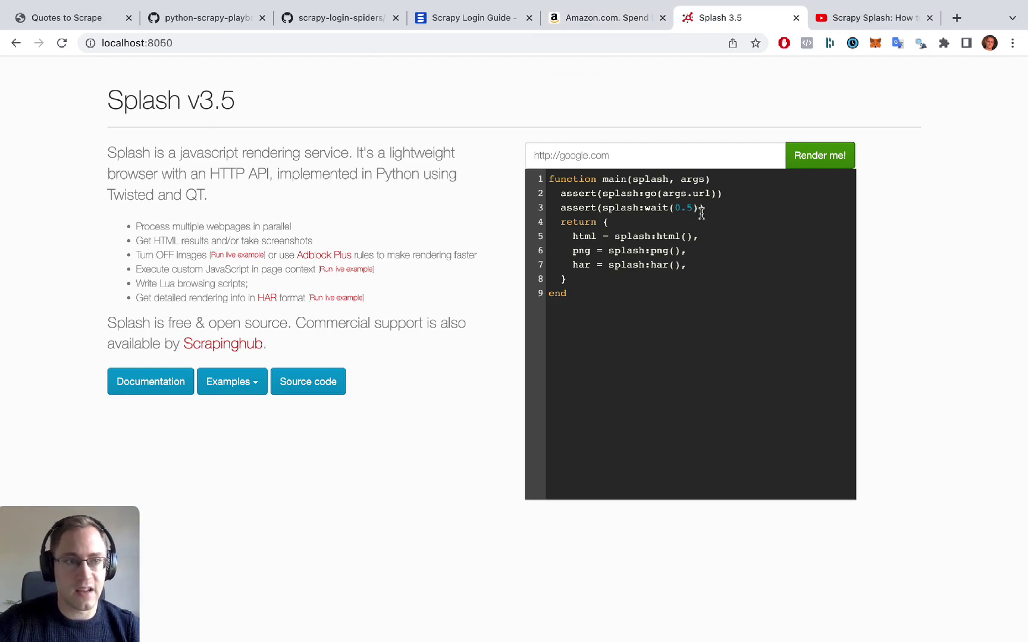
Replace settings.py's ROBOTSTXT_OBEY = True line with the Splash settings block and save.
{"action": "key", "text": "super+Tab"}
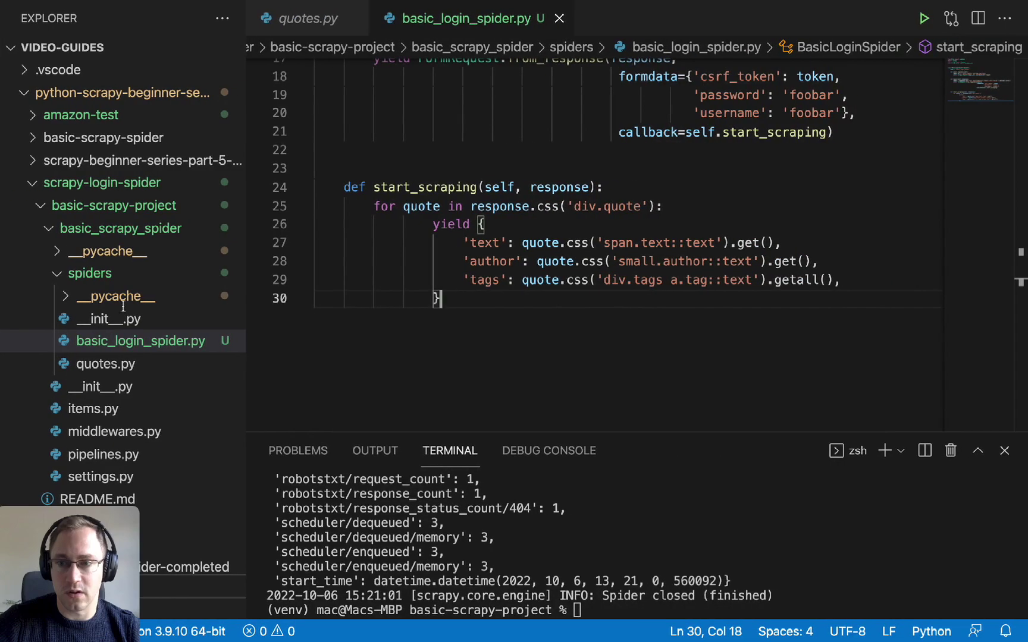
{"action": "left_click", "coordinate": [100, 477]}
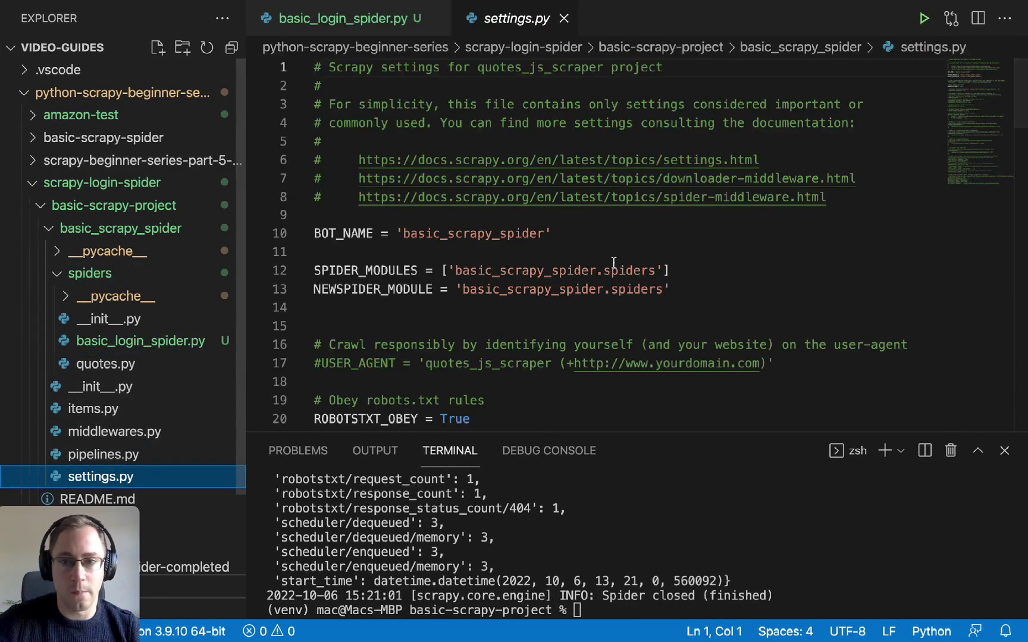
{"action": "scroll", "coordinate": [614, 264], "scroll_direction": "down", "scroll_amount": 5}
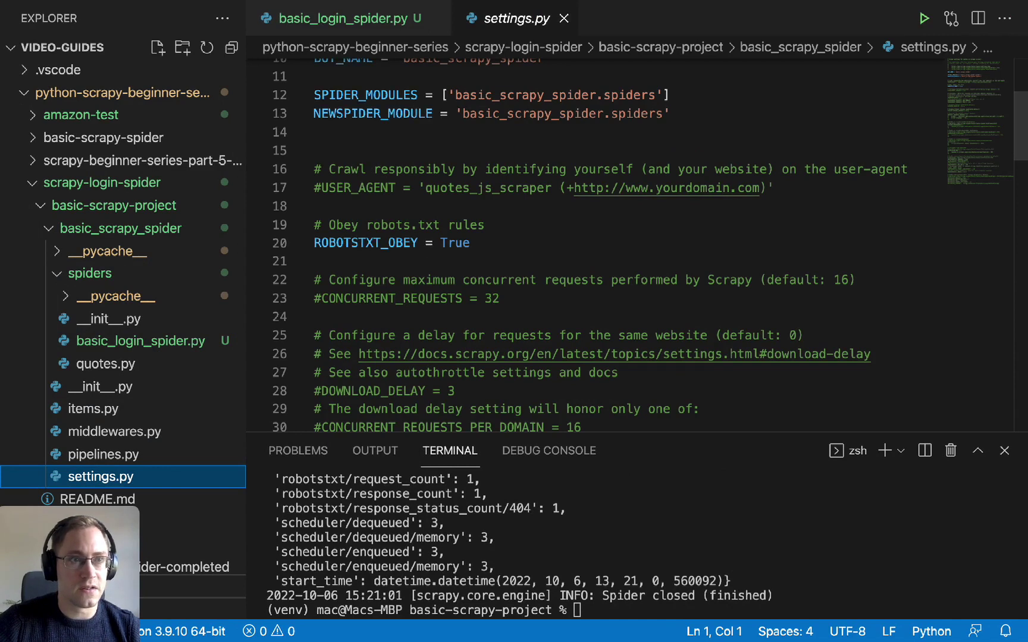
{"action": "left_click", "coordinate": [613, 263]}
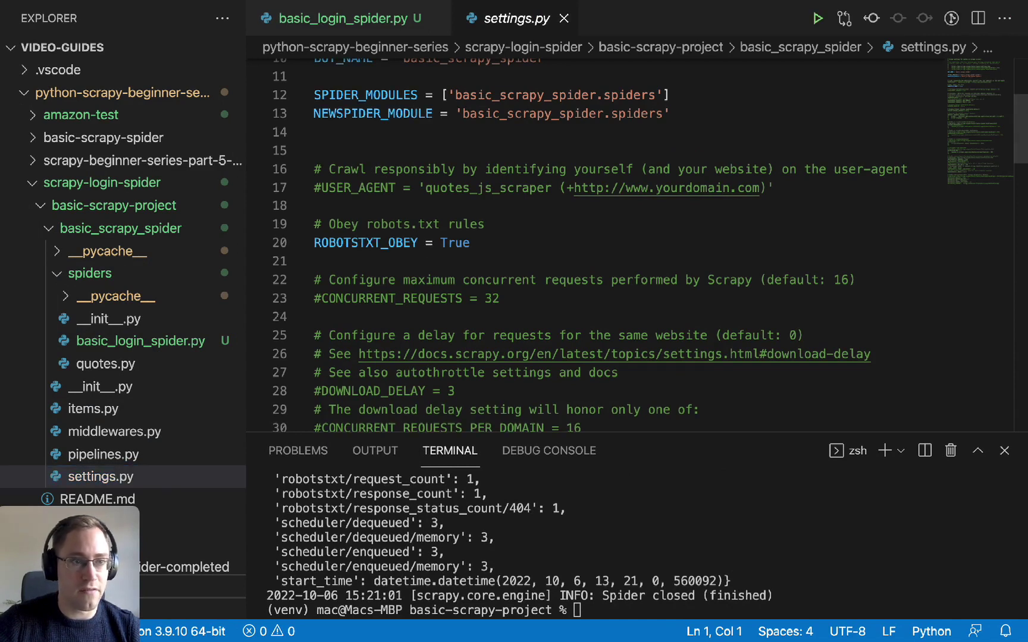
{"action": "left_click", "coordinate": [551, 242]}
{"action": "left_click_drag", "start_coordinate": [552, 243], "coordinate": [305, 242]}
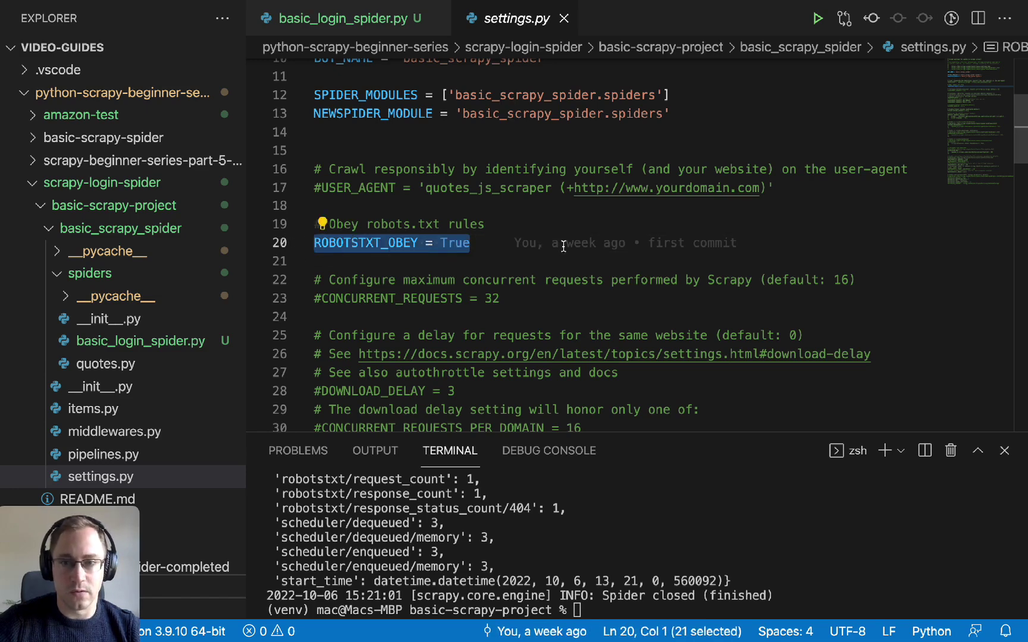
{"action": "key", "text": "super+v"}
{"action": "scroll", "coordinate": [562, 245], "scroll_direction": "up", "scroll_amount": 10}
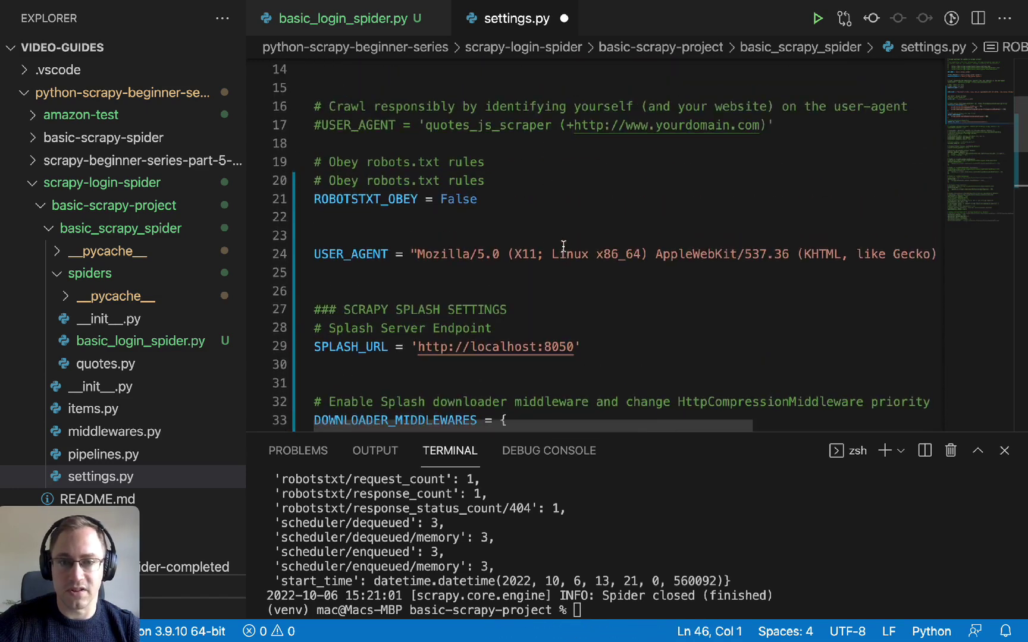
{"action": "left_click", "coordinate": [465, 235]}
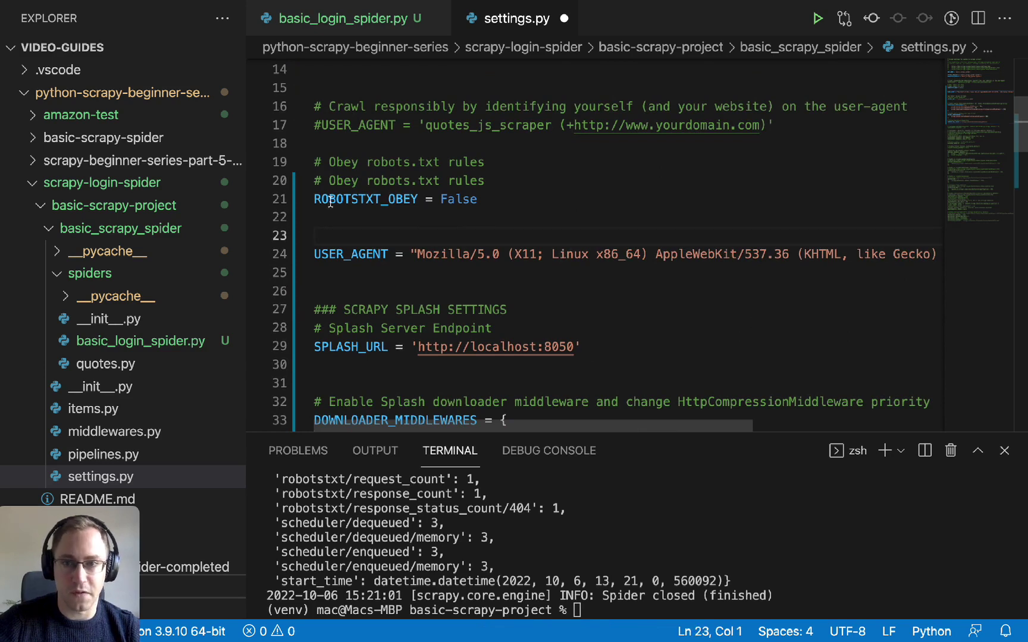
{"action": "left_click", "coordinate": [352, 198]}
{"action": "mouse_move", "coordinate": [662, 198]}
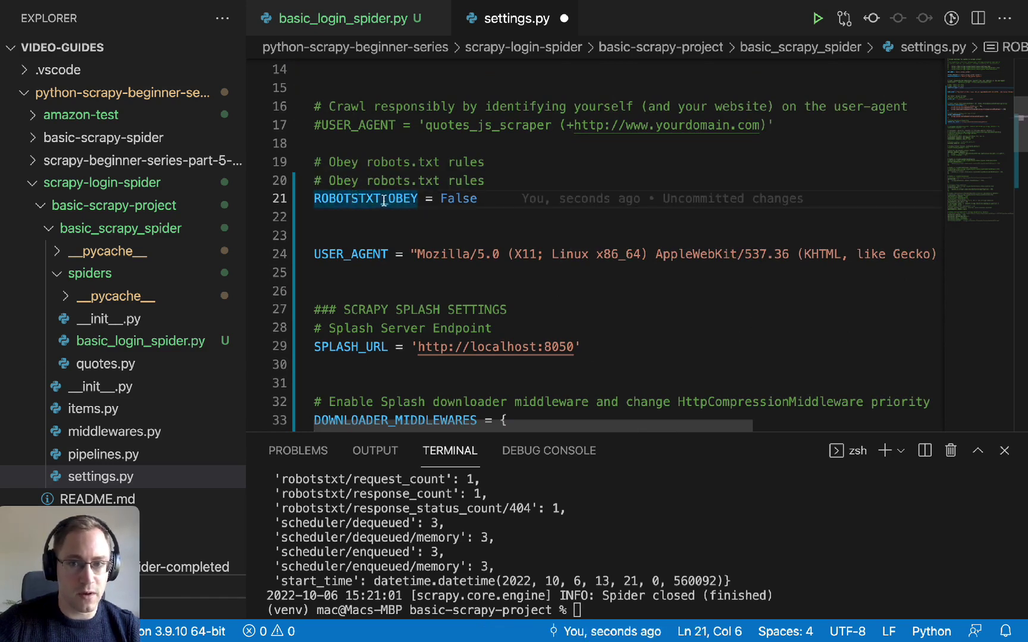
{"action": "left_click", "coordinate": [490, 199]}
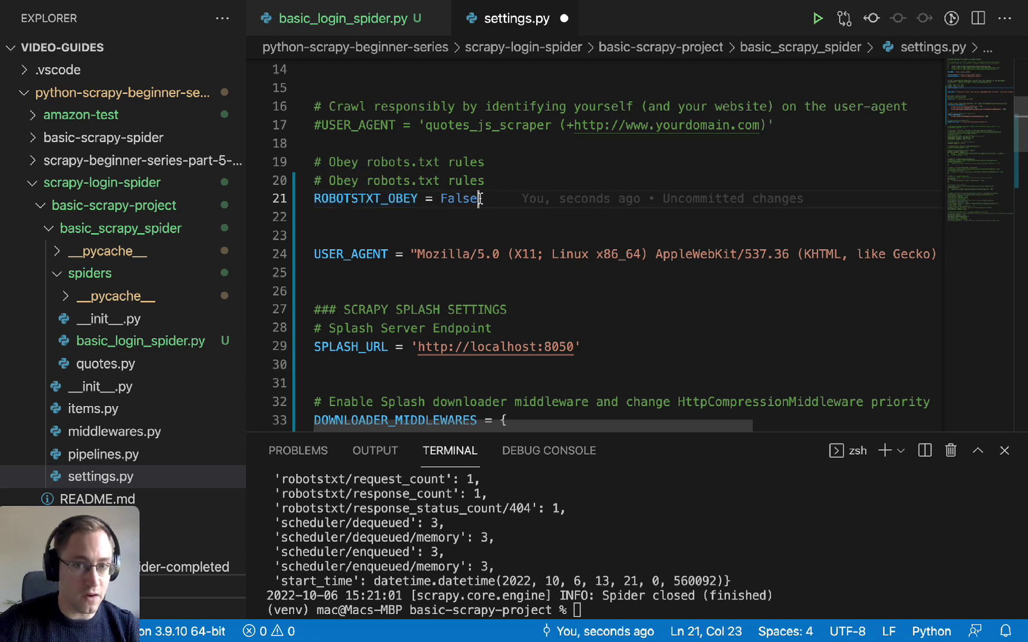
{"action": "key", "text": "ctrl+s"}
Review the USER_AGENT, Splash URL, downloader middlewares and dupe filter settings.
{"action": "left_click", "coordinate": [502, 236]}
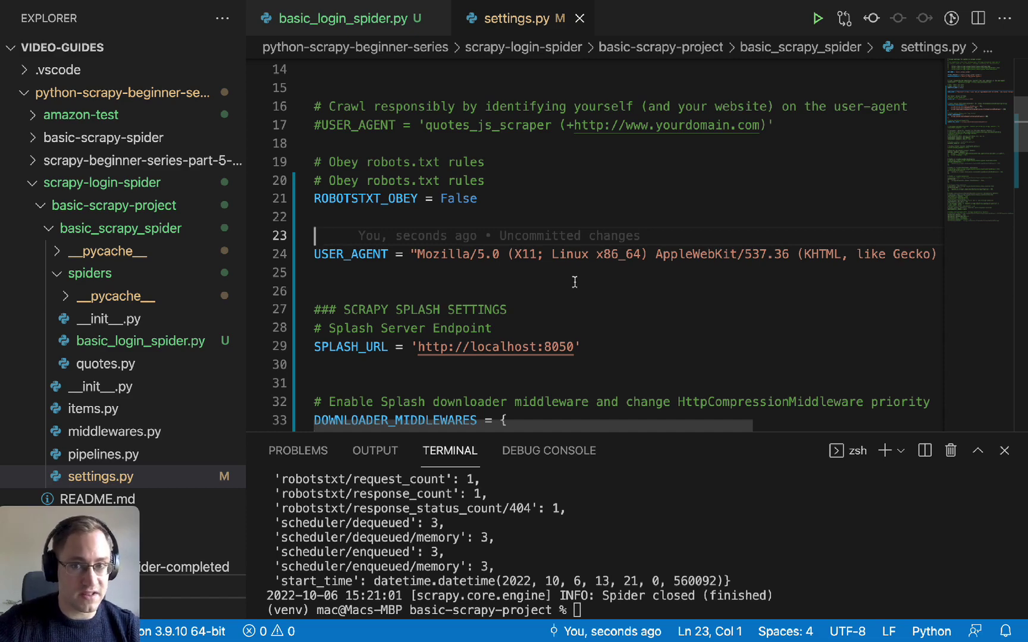
{"action": "scroll", "coordinate": [574, 284], "scroll_direction": "down", "scroll_amount": 3}
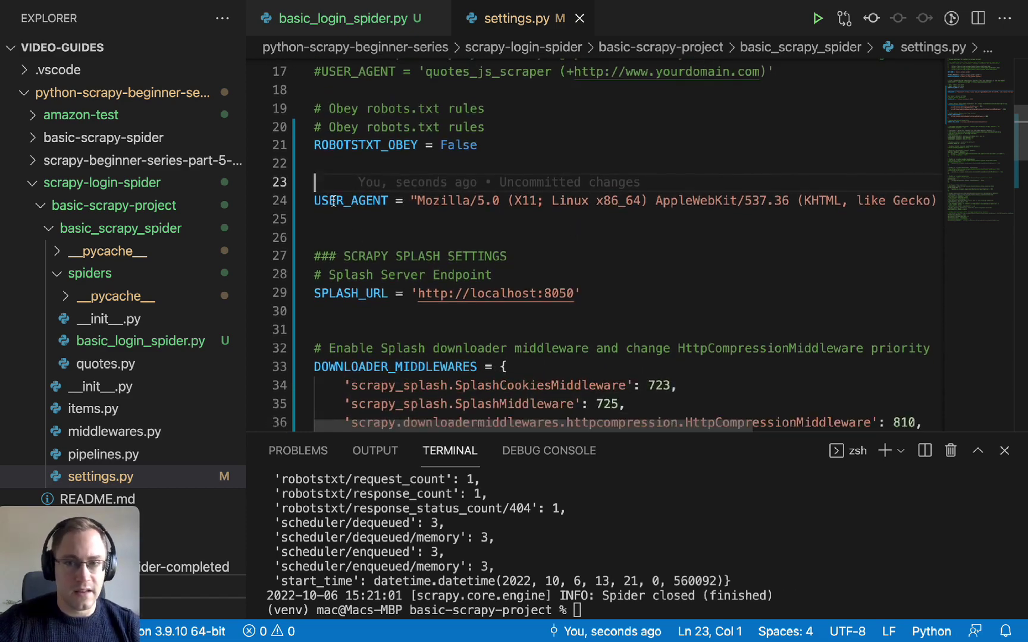
{"action": "double_click", "coordinate": [331, 201]}
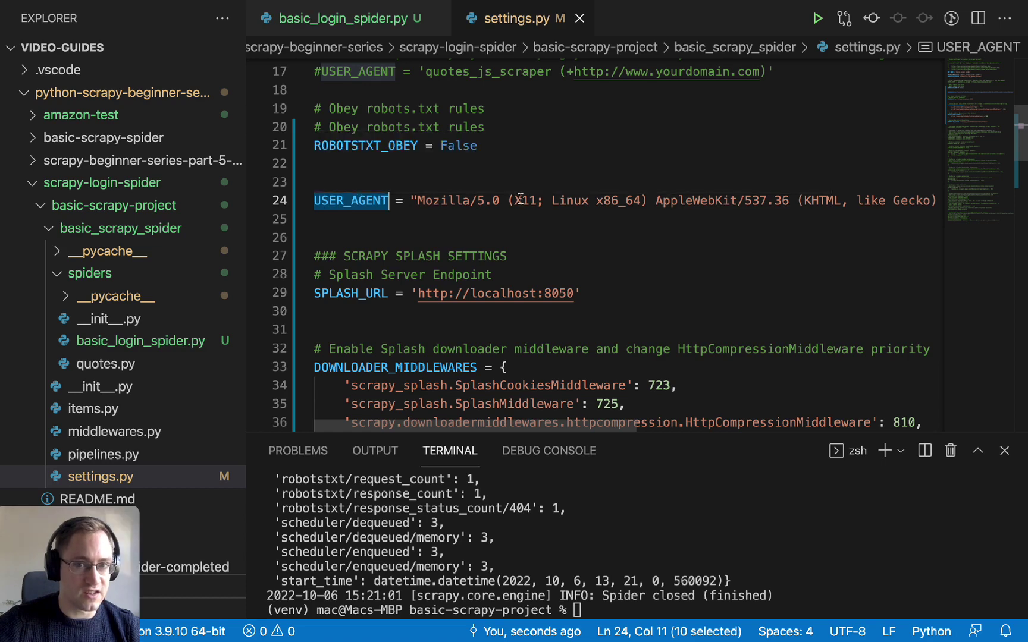
{"action": "scroll", "coordinate": [626, 241], "scroll_direction": "down", "scroll_amount": 2}
{"action": "left_click", "coordinate": [349, 237]}
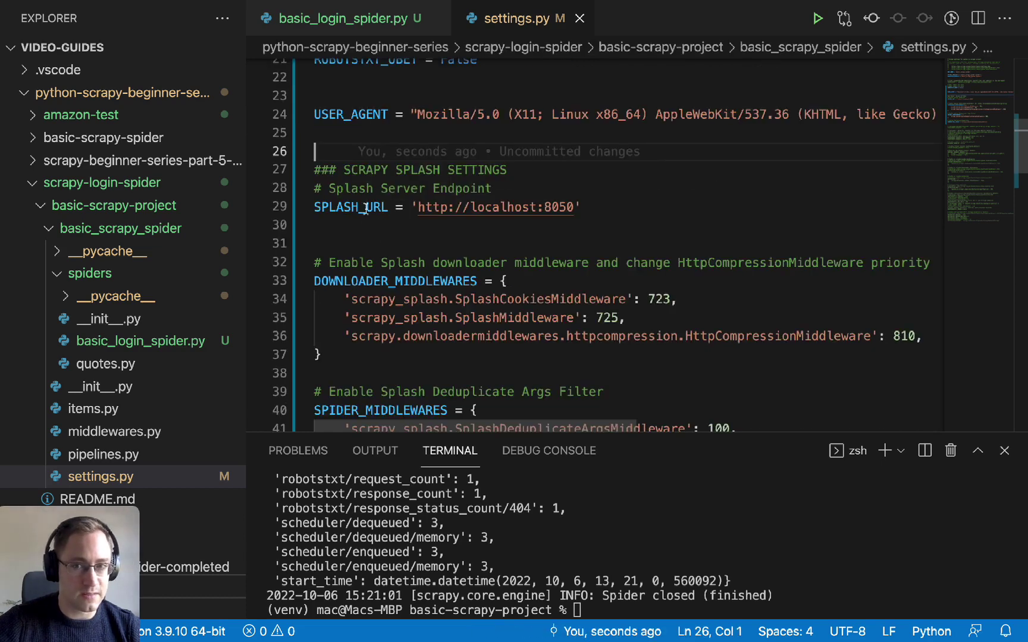
{"action": "left_click", "coordinate": [584, 207]}
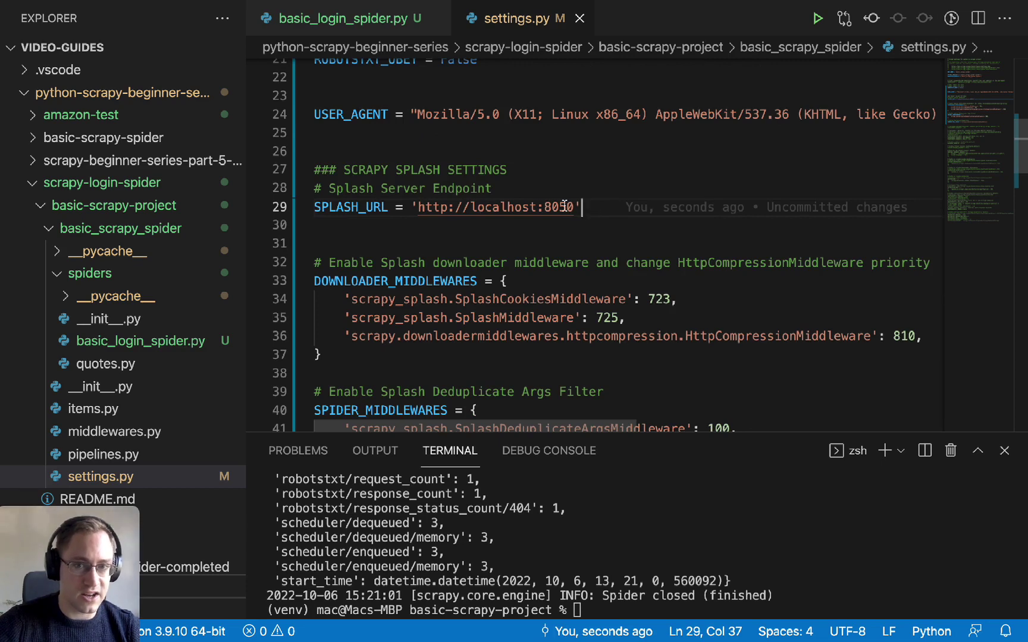
{"action": "scroll", "coordinate": [481, 241], "scroll_direction": "down", "scroll_amount": 3}
{"action": "left_click", "coordinate": [374, 259]}
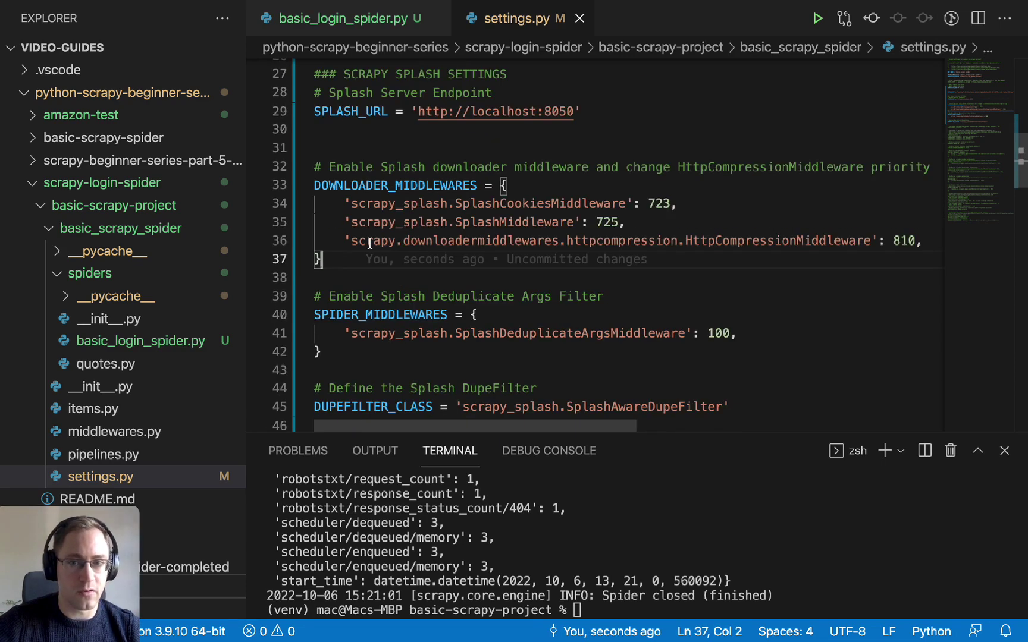
{"action": "scroll", "coordinate": [397, 275], "scroll_direction": "down", "scroll_amount": 4}
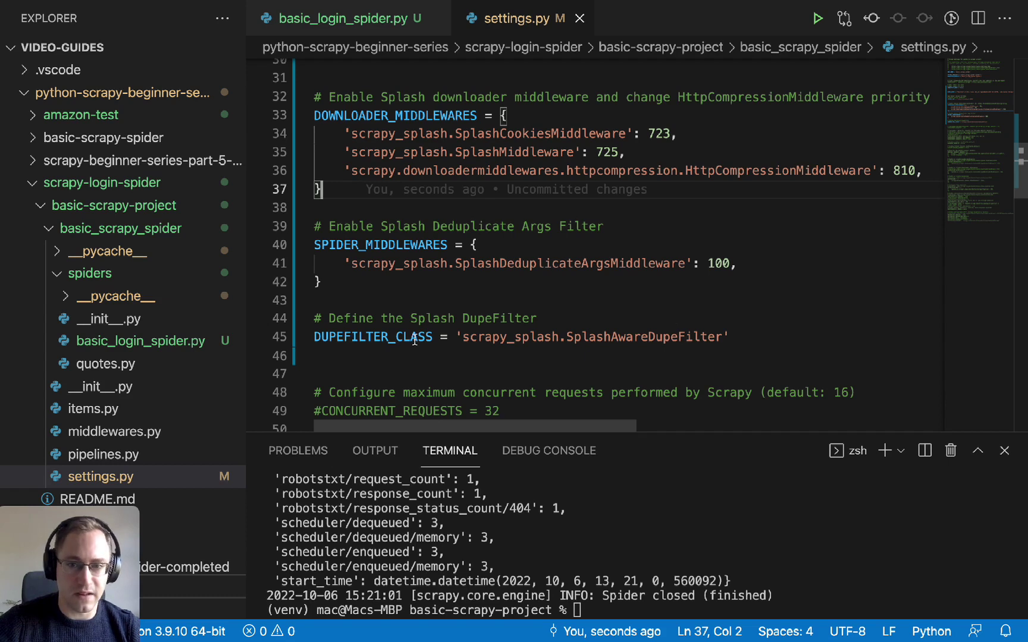
{"action": "left_click", "coordinate": [445, 353]}
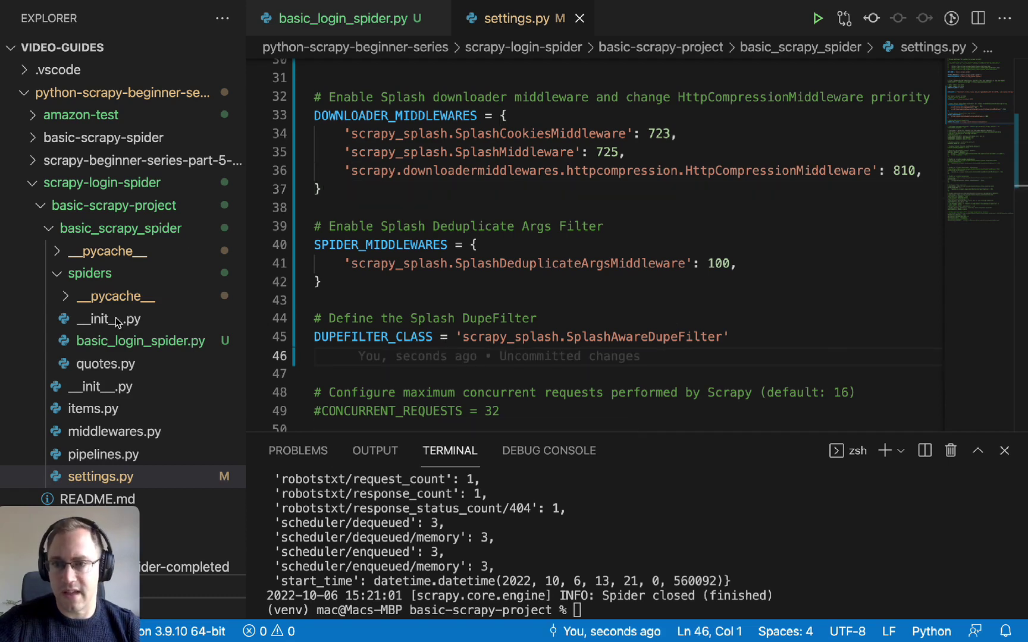
Copy basic_login_spider.py and paste a duplicate into the spiders folder.
{"action": "left_click", "coordinate": [113, 344]}
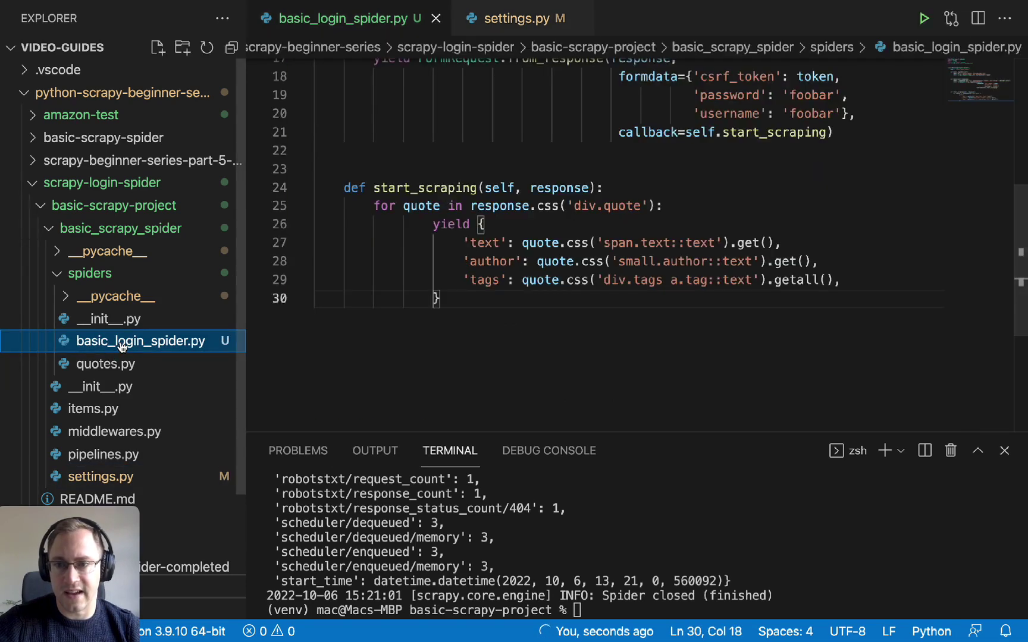
{"action": "right_click", "coordinate": [120, 345]}
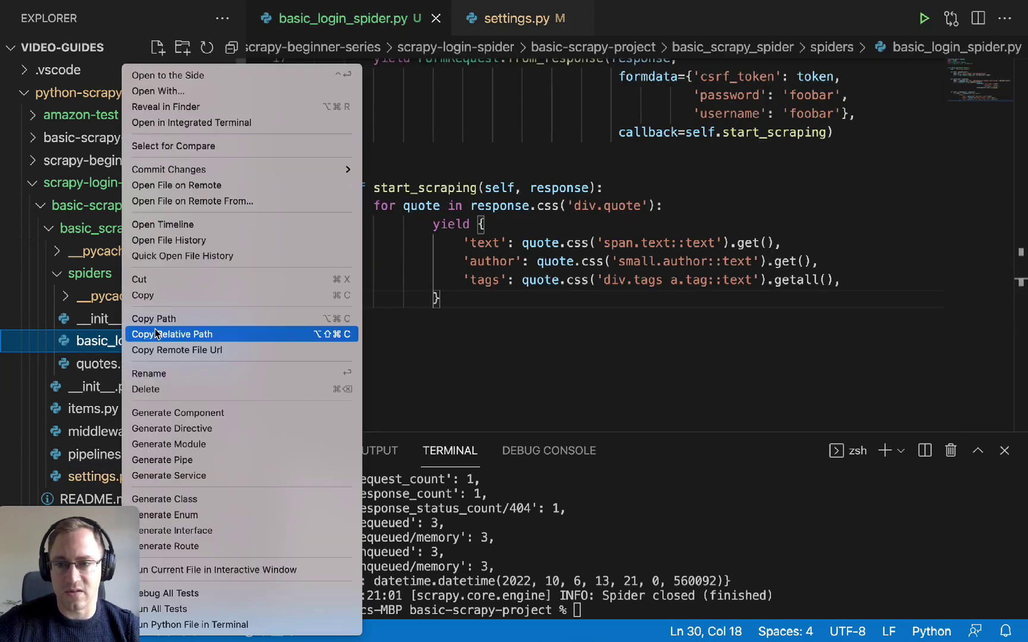
{"action": "left_click", "coordinate": [173, 298]}
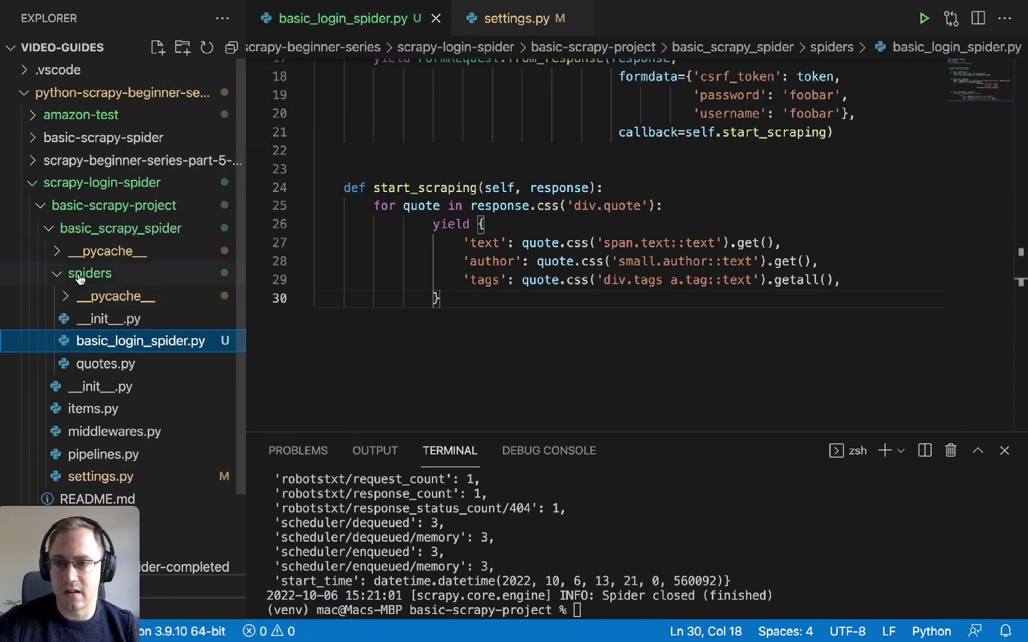
{"action": "right_click", "coordinate": [81, 274]}
{"action": "left_click", "coordinate": [104, 389]}
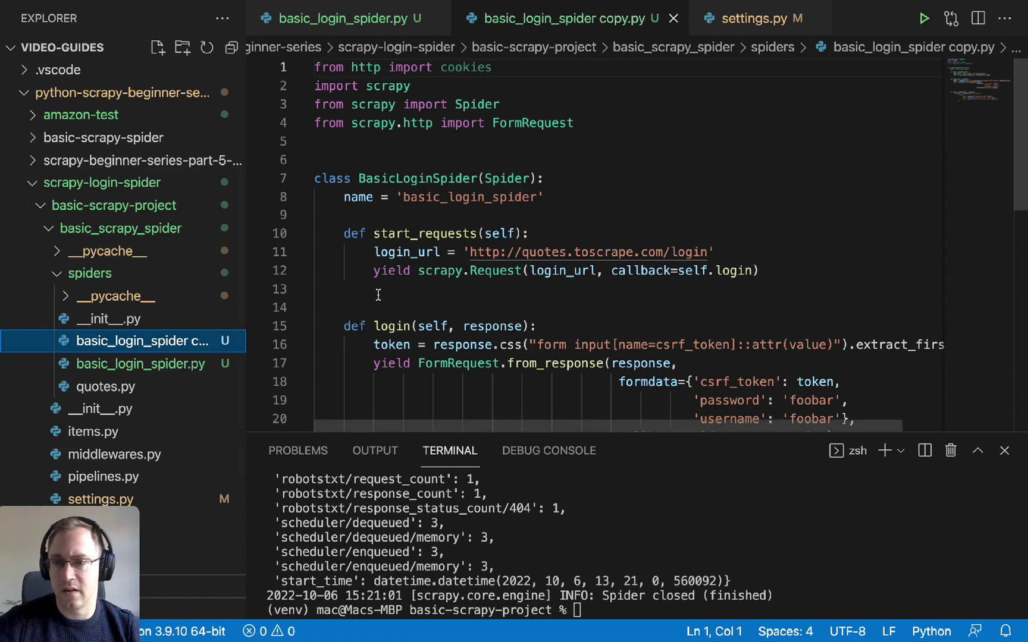
Rename the copy to headless_browser_login_spider copy.py and focus its code.
{"action": "right_click", "coordinate": [169, 342]}
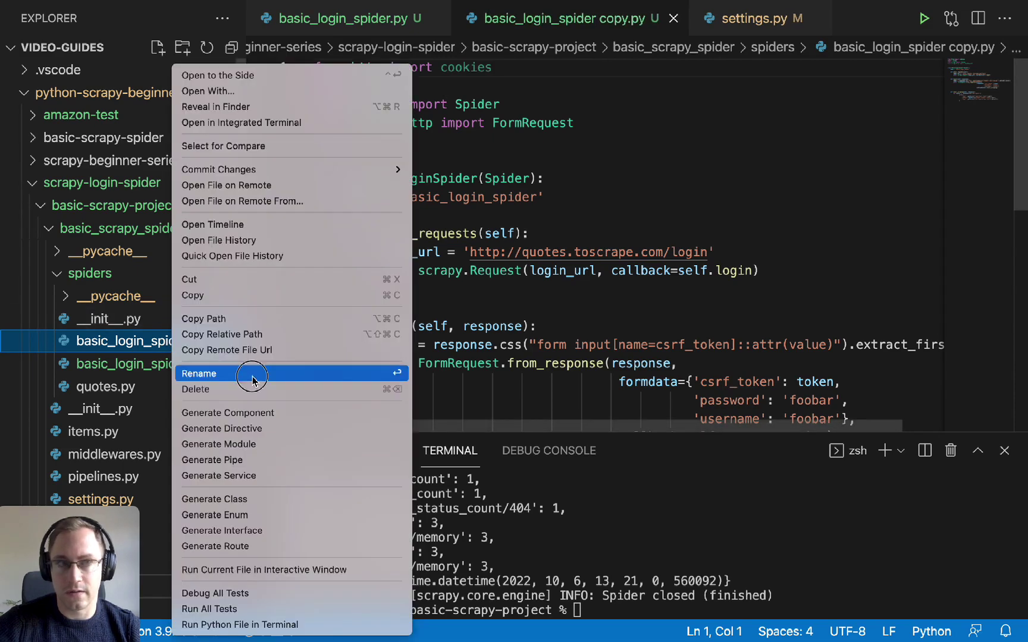
{"action": "left_click", "coordinate": [199, 374]}
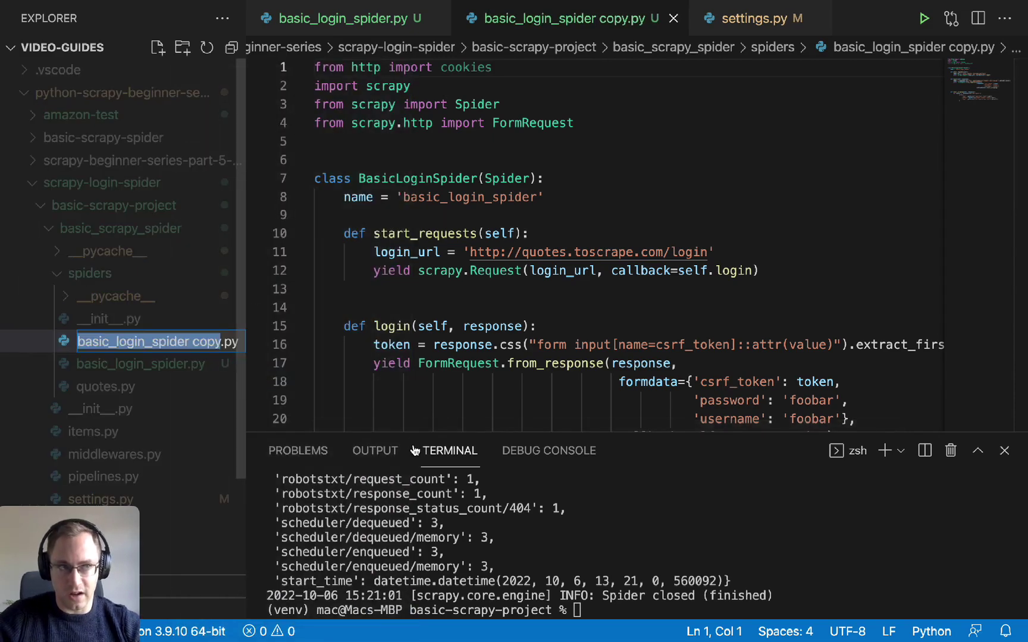
{"action": "key", "text": "Home"}
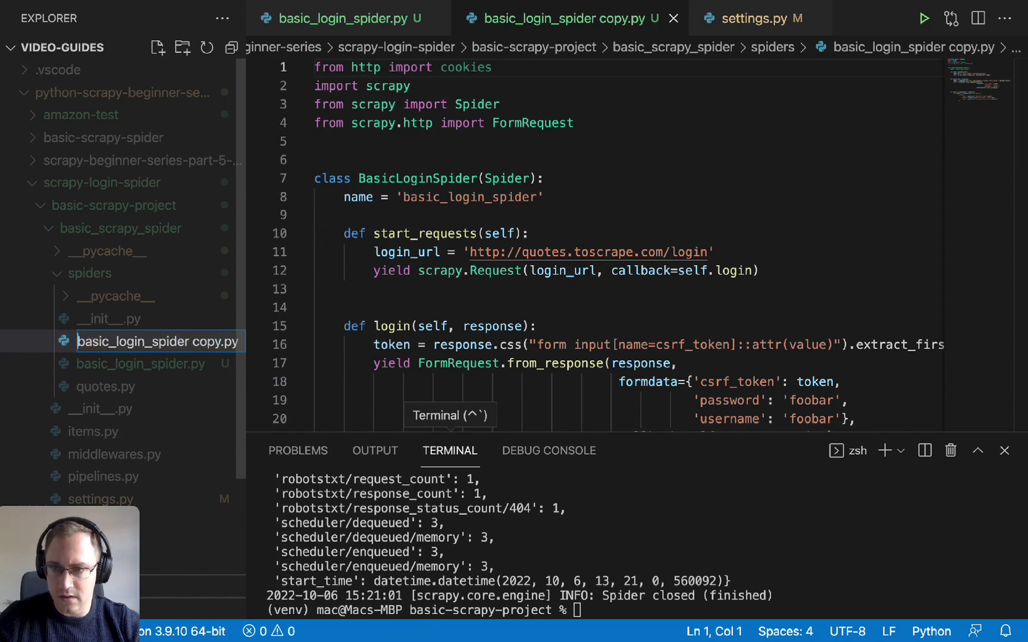
{"action": "key", "text": "BackSpace"}
{"action": "key", "text": "BackSpace"}
{"action": "key", "text": "BackSpace"}
{"action": "key", "text": "BackSpace"}
{"action": "key", "text": "BackSpace"}
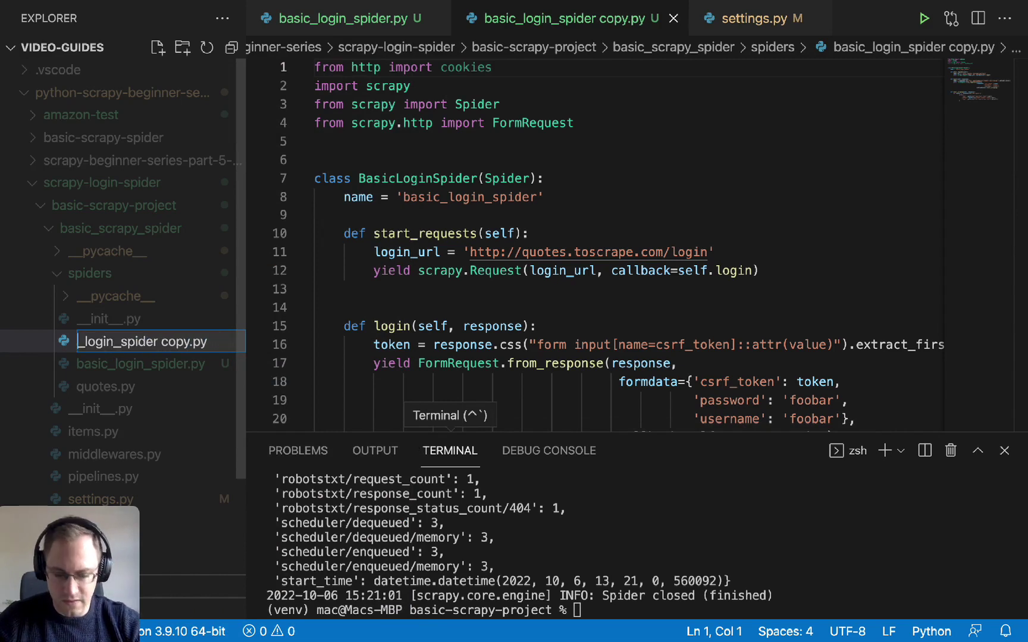
{"action": "type", "text": "headless_browser_login_spi"}
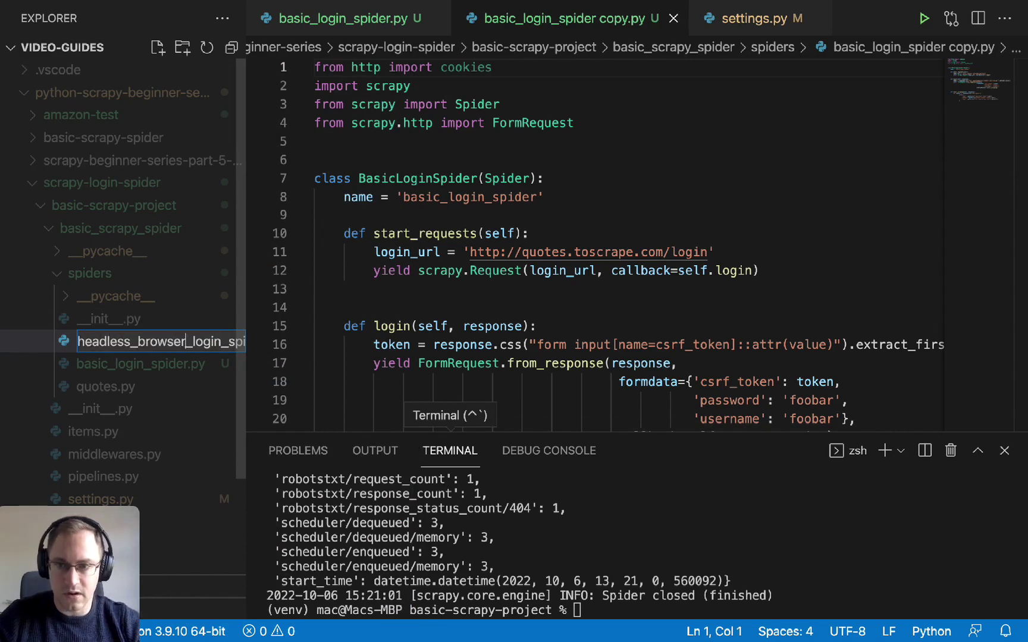
{"action": "key", "text": "Return"}
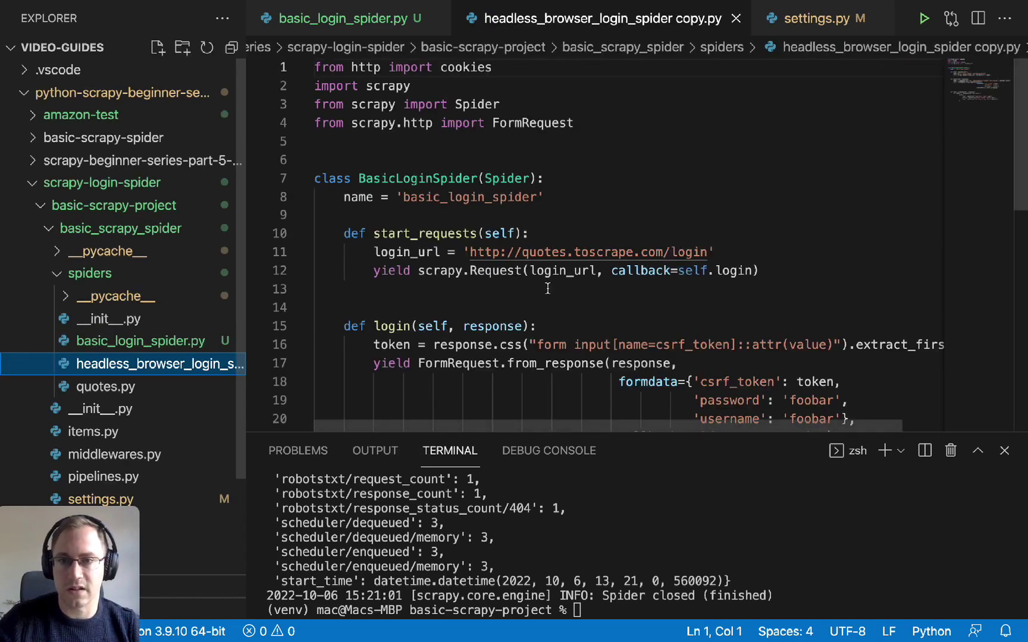
{"action": "left_click", "coordinate": [576, 289]}
{"action": "scroll", "coordinate": [576, 289], "scroll_direction": "down", "scroll_amount": 5}
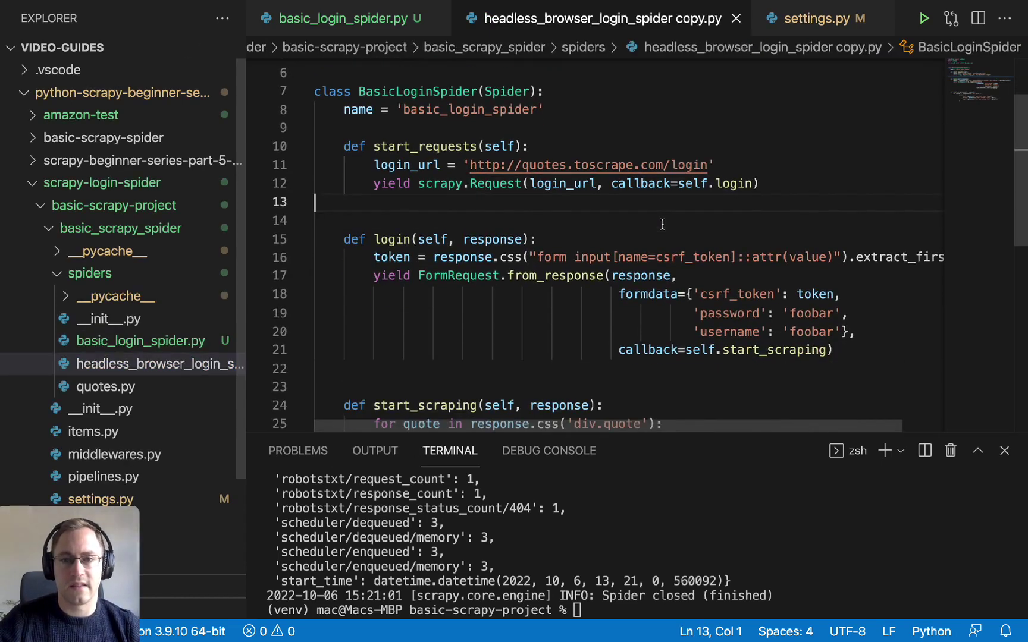
{"action": "scroll", "coordinate": [652, 309], "scroll_direction": "down", "scroll_amount": 5}
Replace the copied spider code with the scrapy, Splash and base64 imports and SplashRequest spider code.
{"action": "left_click", "coordinate": [652, 308]}
{"action": "key", "text": "super+a"}
{"action": "key", "text": "BackSpace"}
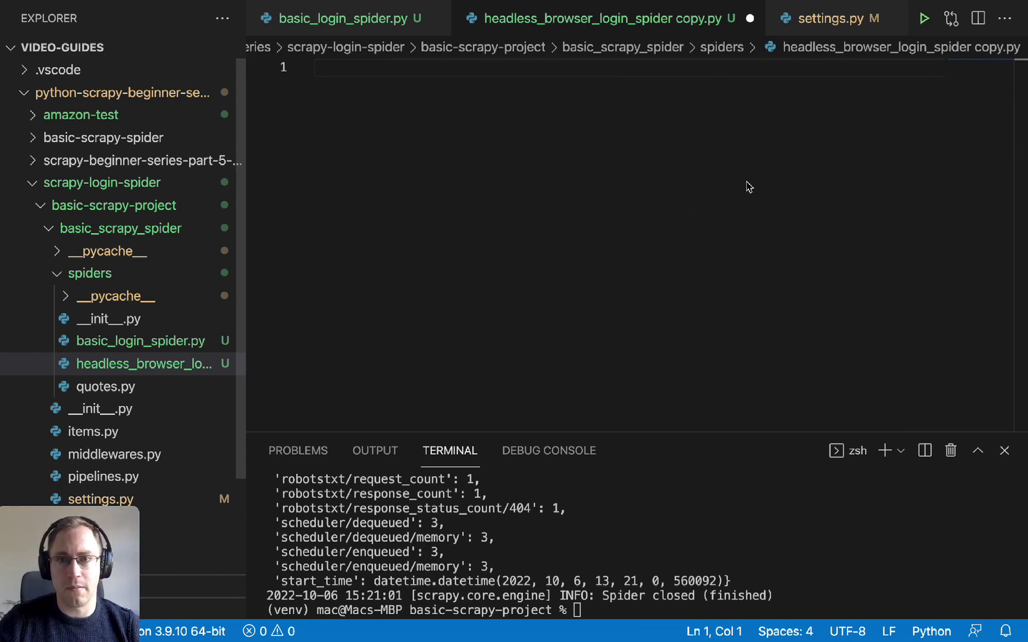
{"action": "key", "text": "ctrl+v"}
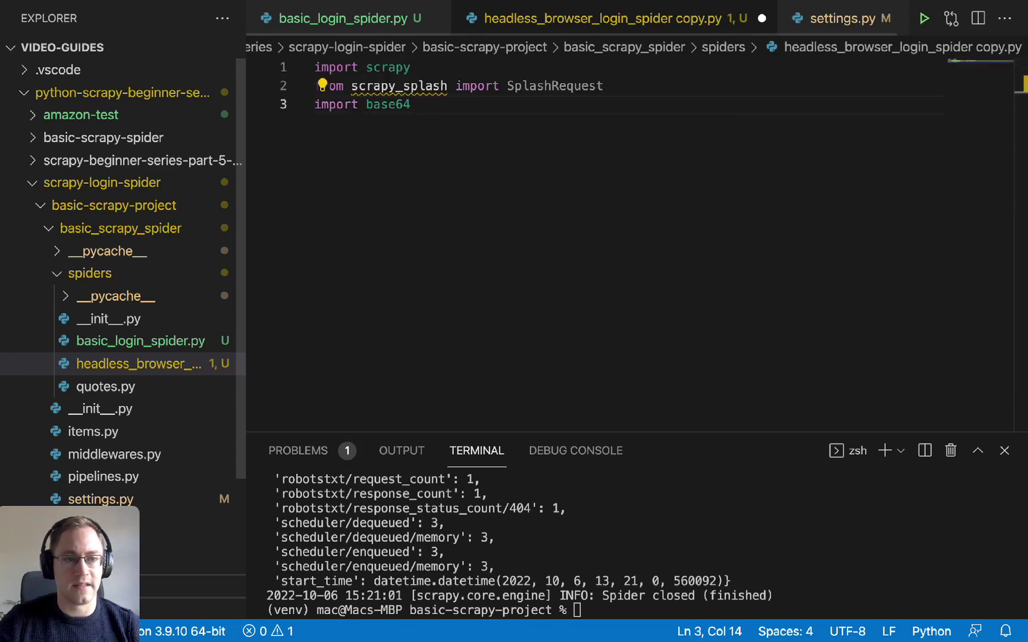
{"action": "key", "text": "Return"}
{"action": "key", "text": "Return"}
{"action": "key", "text": "ctrl+v"}
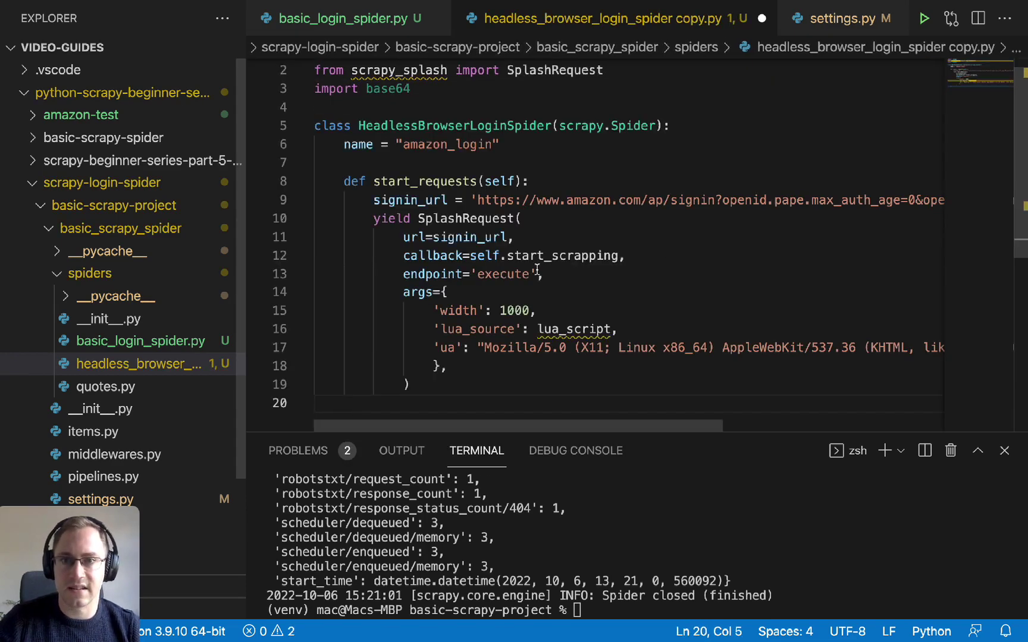
Walk through the spider's name amazon_login, start_requests, signin_url, execute endpoint and lua_script argument.
{"action": "left_click", "coordinate": [432, 126]}
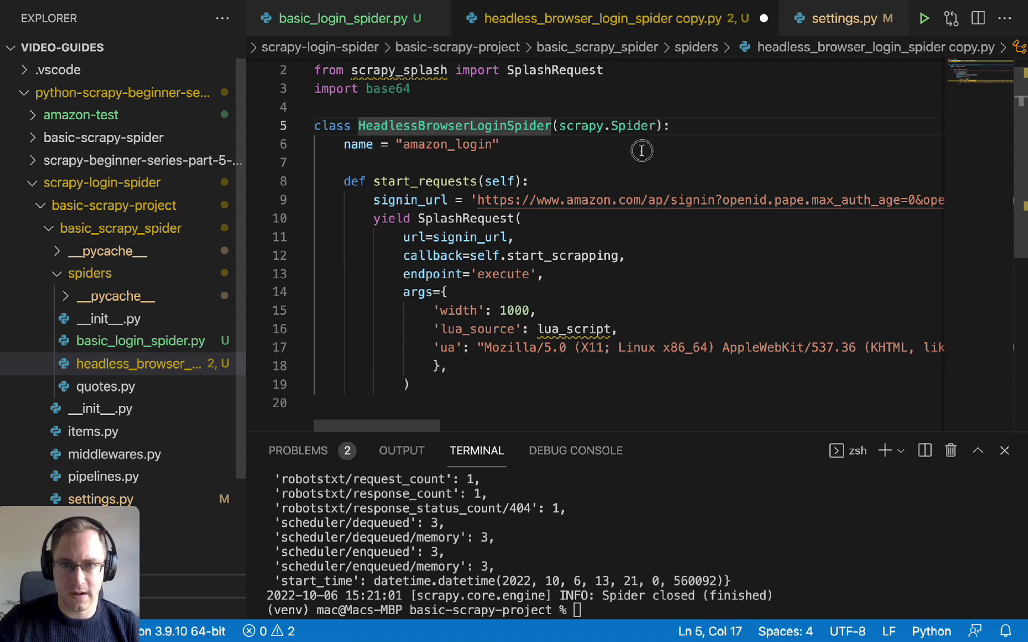
{"action": "left_click", "coordinate": [562, 145]}
{"action": "double_click", "coordinate": [434, 144]}
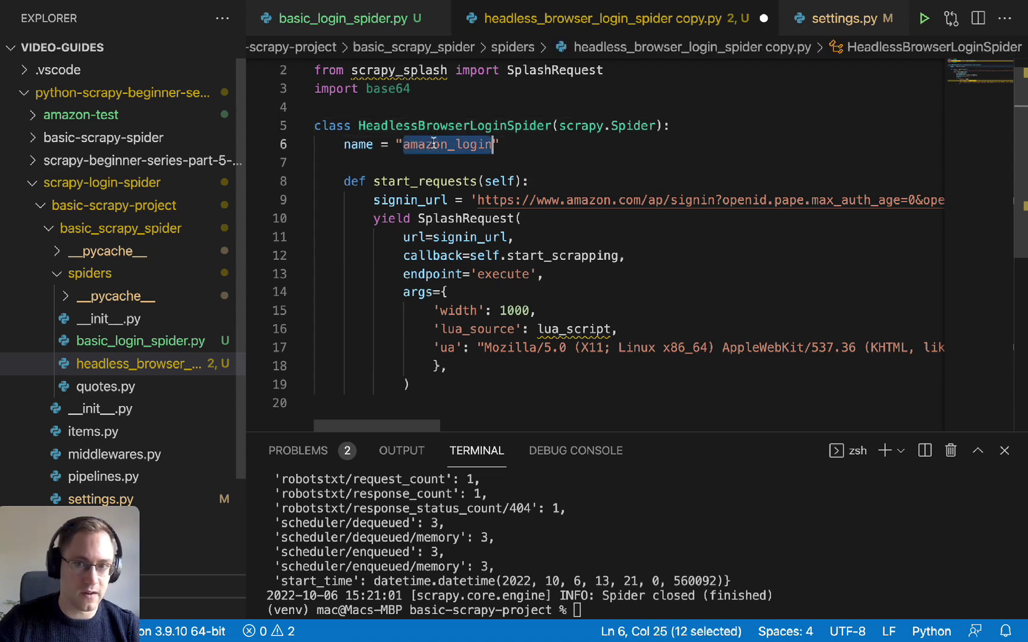
{"action": "left_click", "coordinate": [554, 145]}
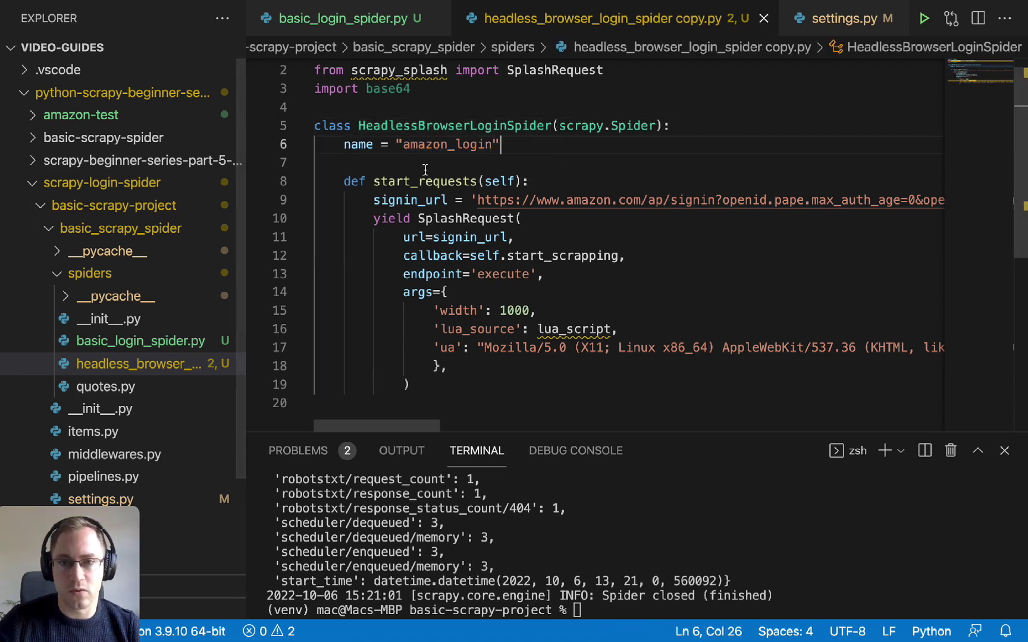
{"action": "mouse_move", "coordinate": [424, 182]}
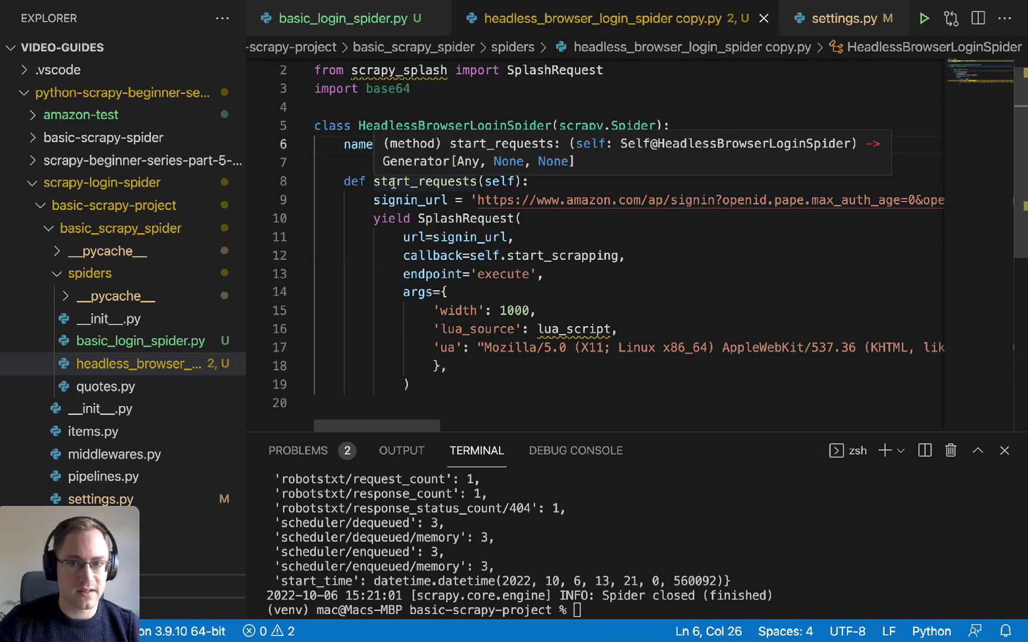
{"action": "double_click", "coordinate": [416, 184]}
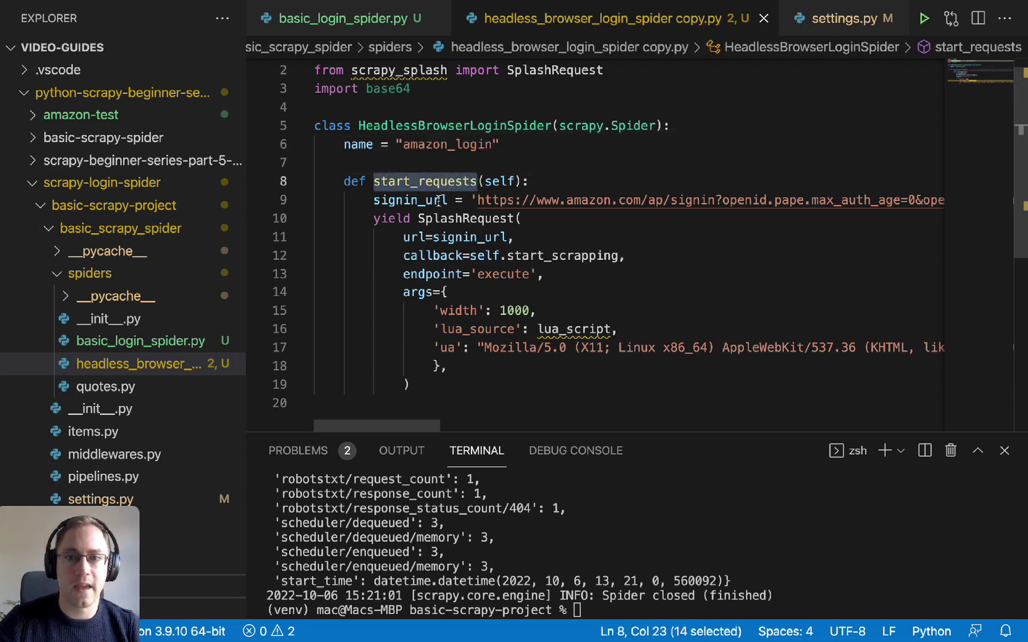
{"action": "left_click", "coordinate": [642, 203]}
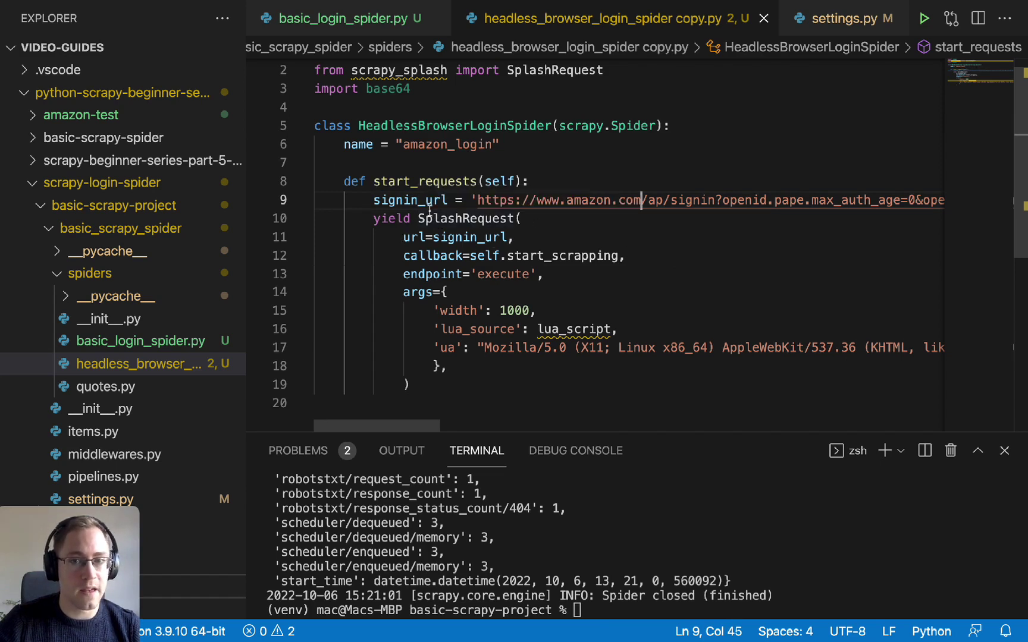
{"action": "double_click", "coordinate": [460, 238]}
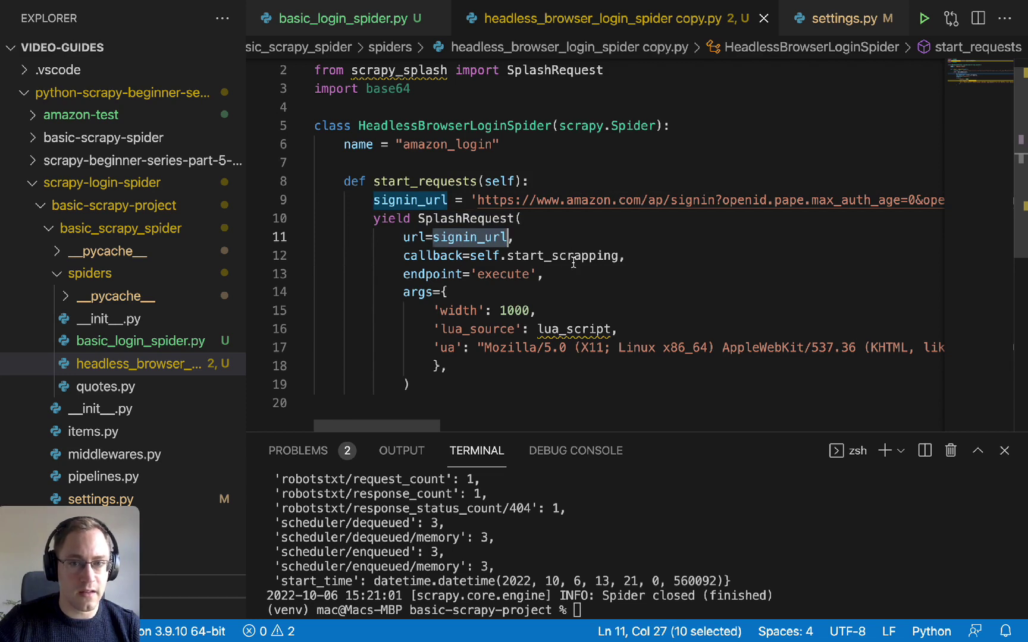
{"action": "double_click", "coordinate": [516, 274]}
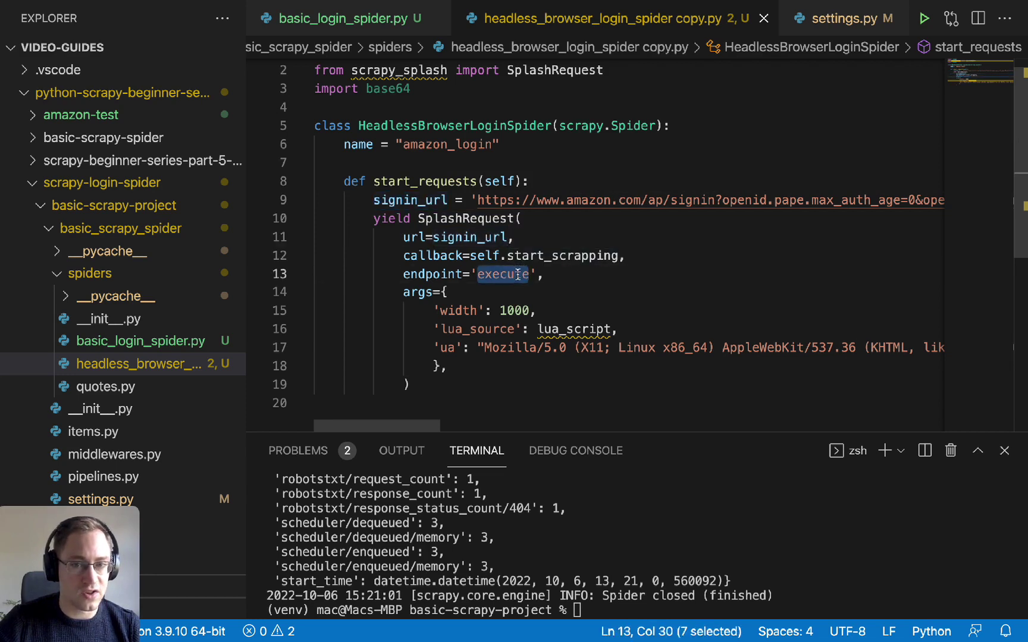
{"action": "double_click", "coordinate": [575, 330]}
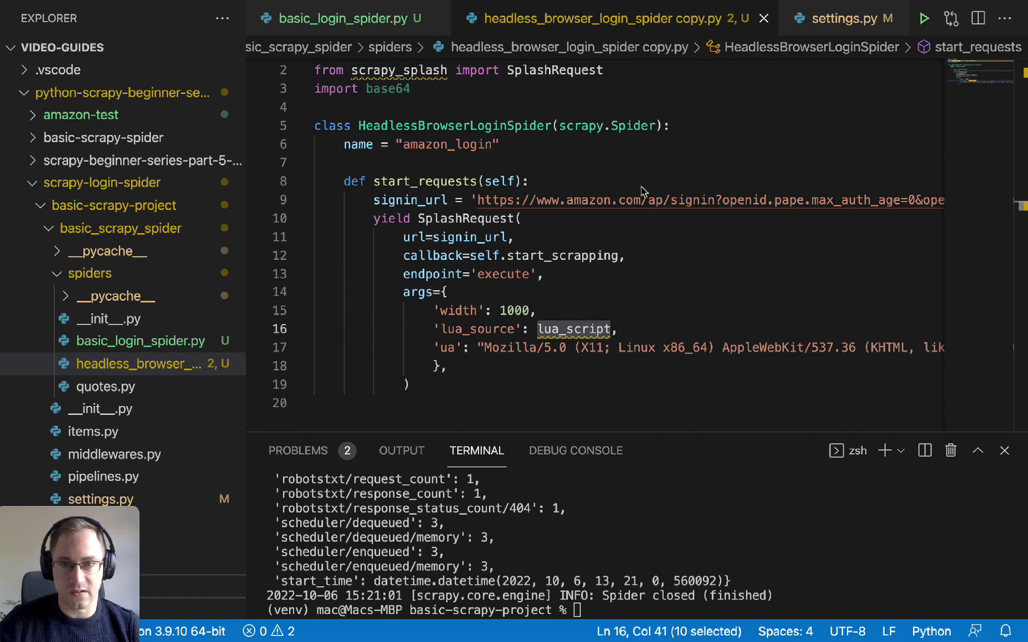
Paste the Lua login script block below the imports, above the spider class.
{"action": "left_click", "coordinate": [566, 88]}
{"action": "key", "text": "Return"}
{"action": "key", "text": "Return"}
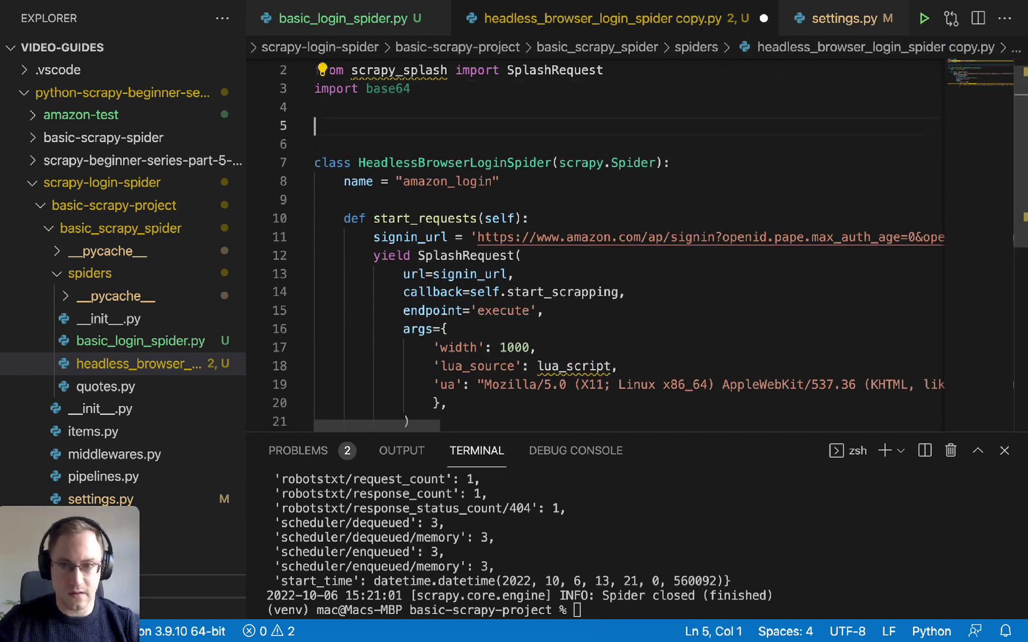
{"action": "key", "text": "ctrl+v"}
{"action": "scroll", "coordinate": [554, 212], "scroll_direction": "up", "scroll_amount": 10}
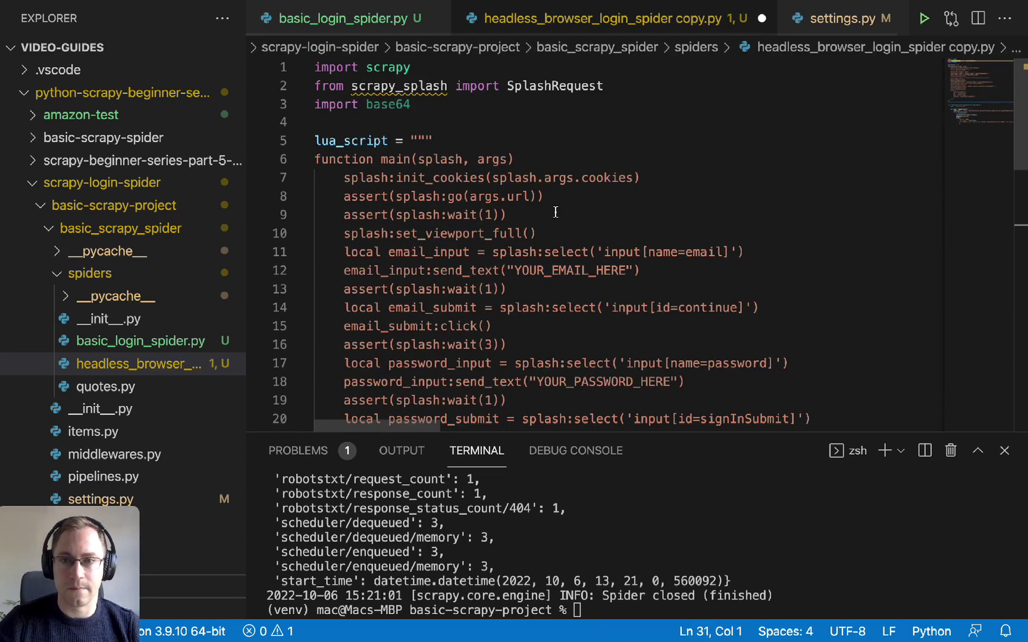
{"action": "left_click", "coordinate": [645, 178]}
{"action": "scroll", "coordinate": [618, 186], "scroll_direction": "down", "scroll_amount": 3}
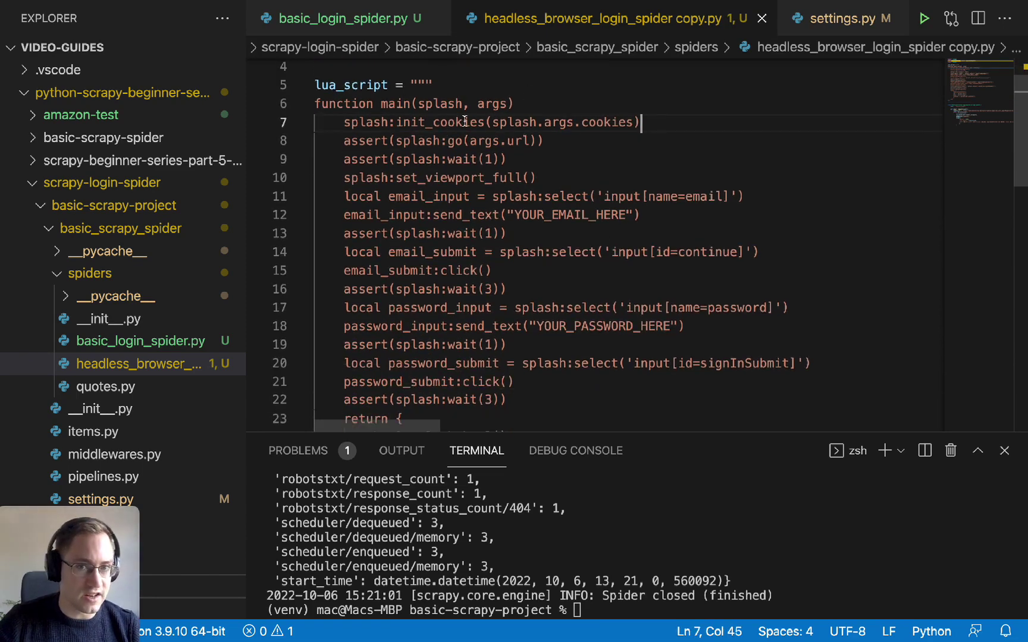
Review the script's splash references, wait line, email_input, send_text and YOUR_EMAIL_HERE placeholder.
{"action": "double_click", "coordinate": [418, 141]}
{"action": "left_click_drag", "start_coordinate": [514, 160], "coordinate": [492, 160]}
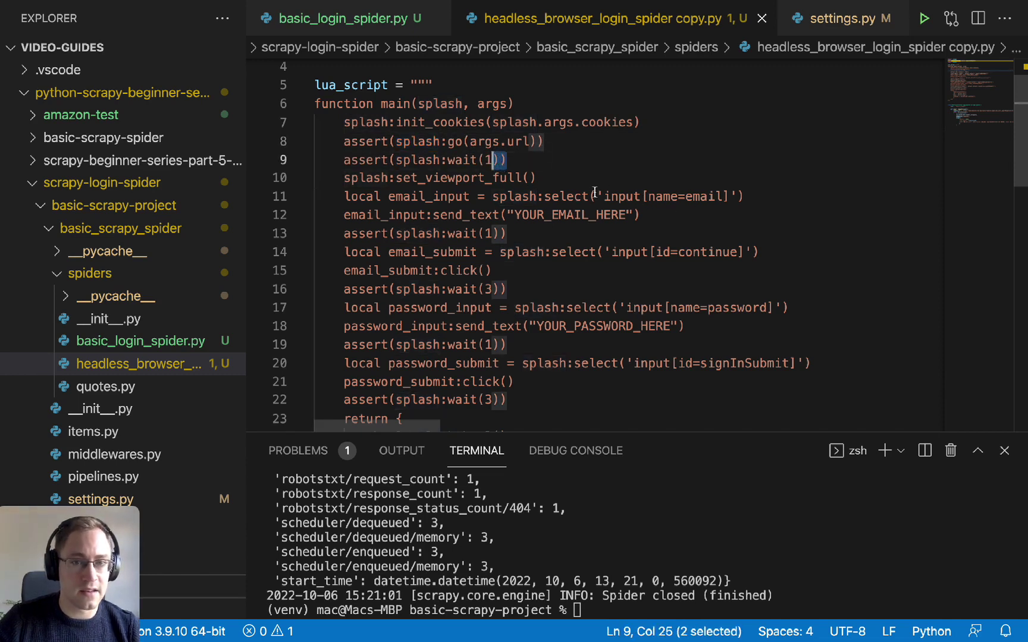
{"action": "double_click", "coordinate": [453, 197]}
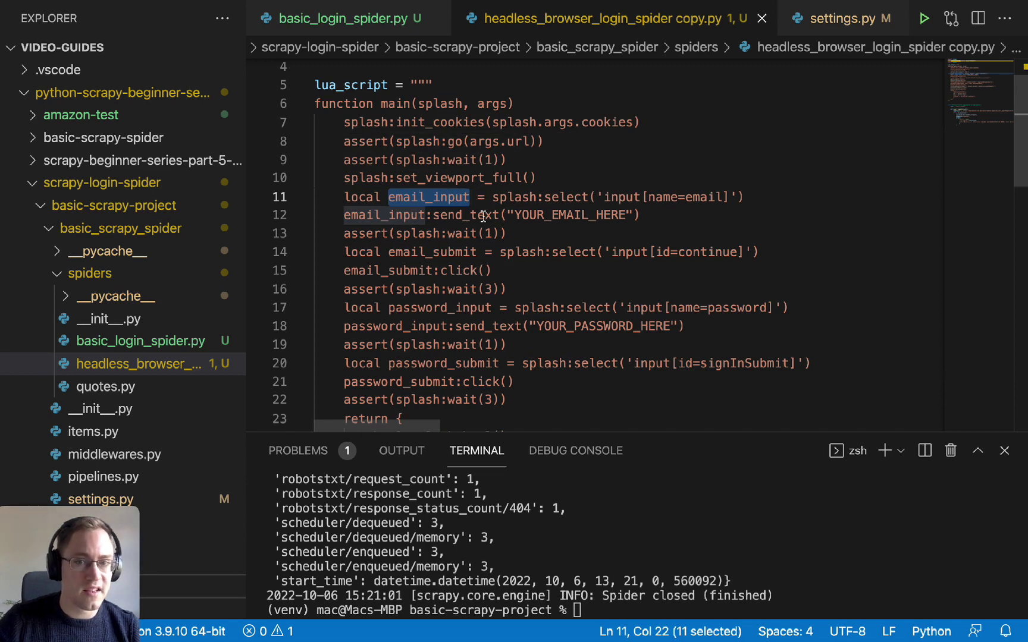
{"action": "double_click", "coordinate": [482, 214]}
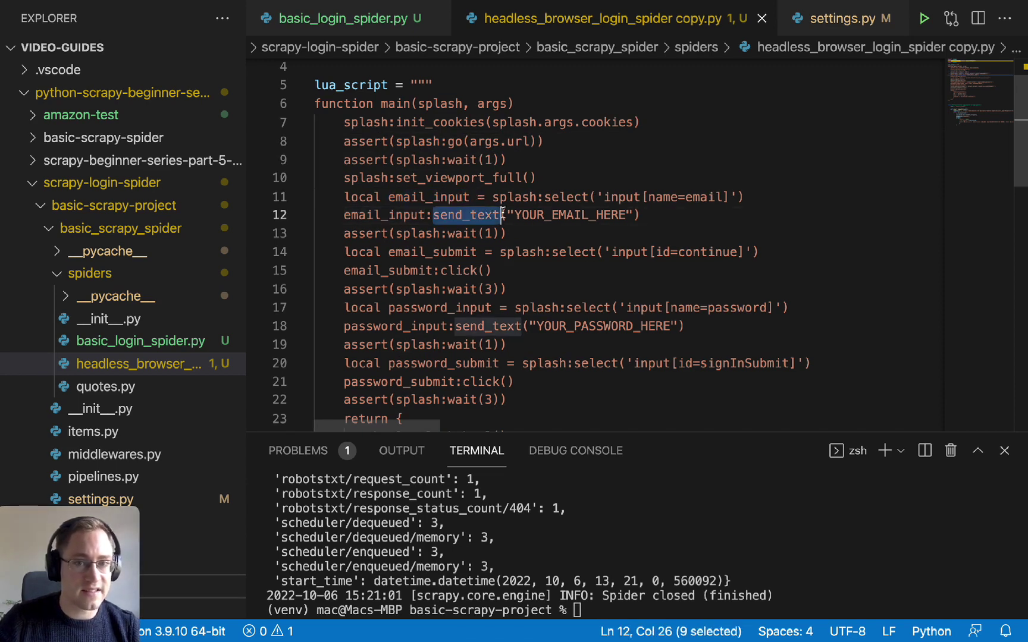
{"action": "double_click", "coordinate": [596, 215]}
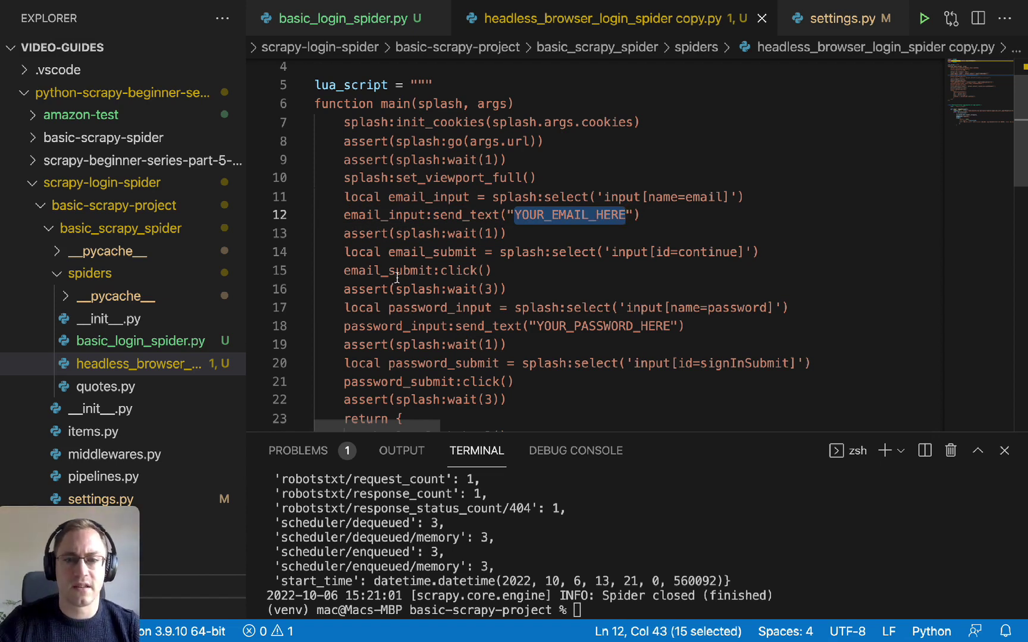
{"action": "left_click", "coordinate": [451, 252]}
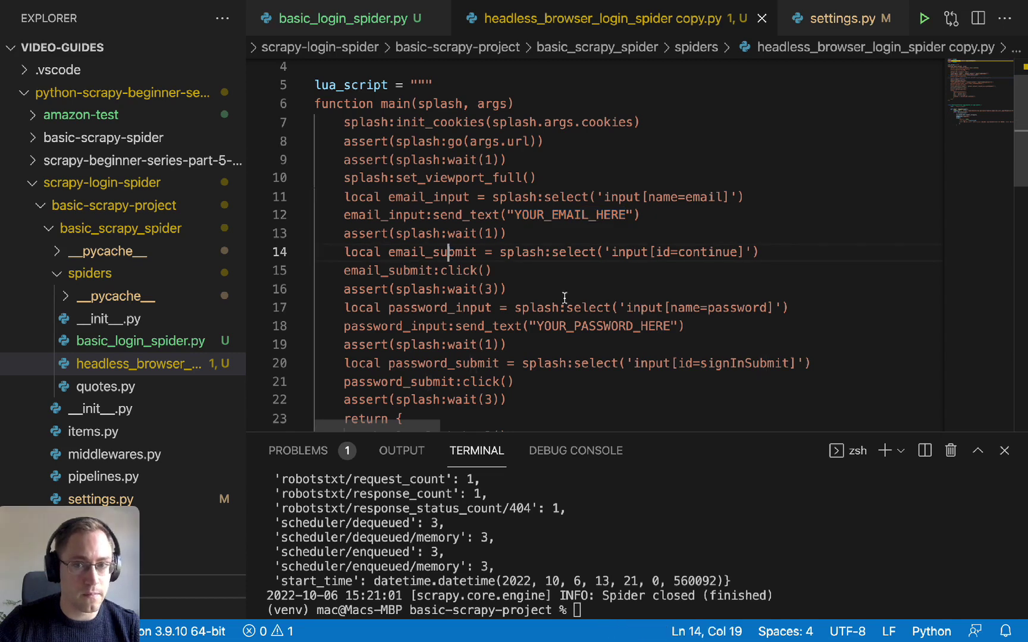
{"action": "scroll", "coordinate": [522, 274], "scroll_direction": "down", "scroll_amount": 3}
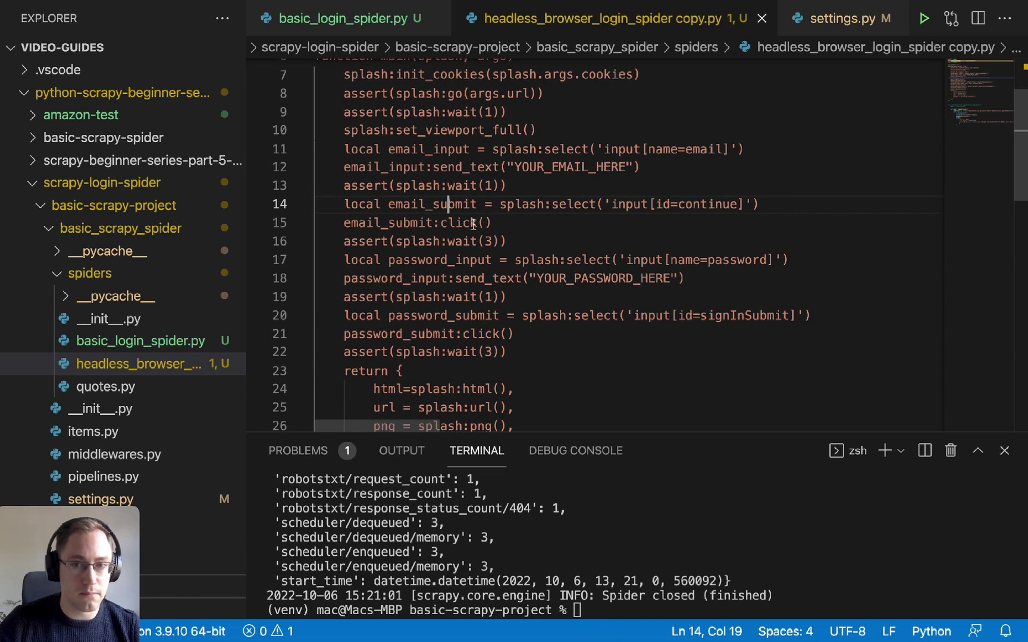
{"action": "scroll", "coordinate": [527, 245], "scroll_direction": "down", "scroll_amount": 3}
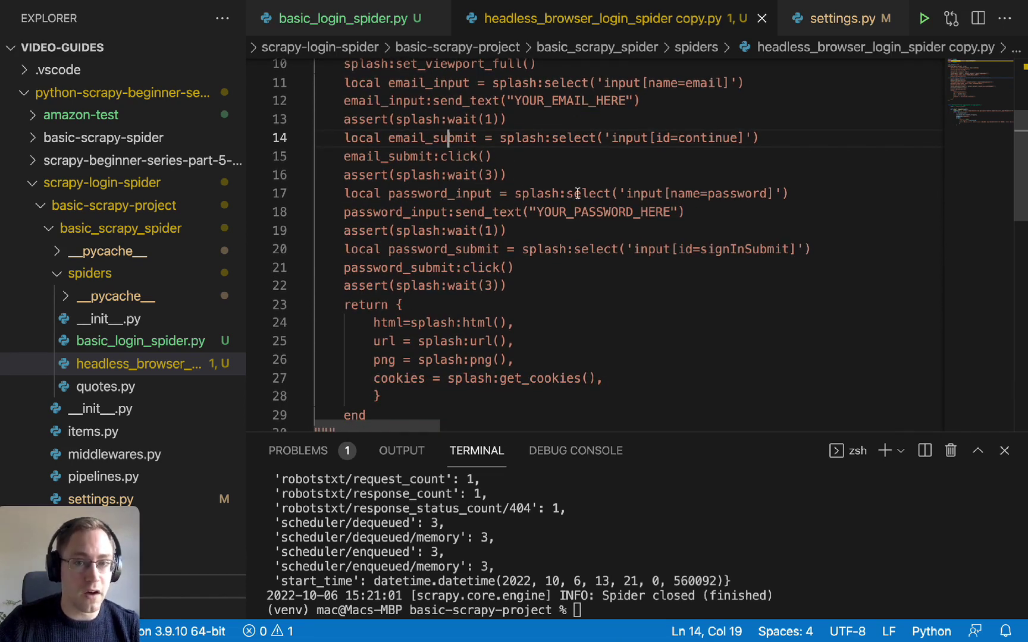
Review the YOUR_PASSWORD_HERE placeholder, password_submit, final wait, and the png, html and cookies returns.
{"action": "left_click", "coordinate": [760, 194]}
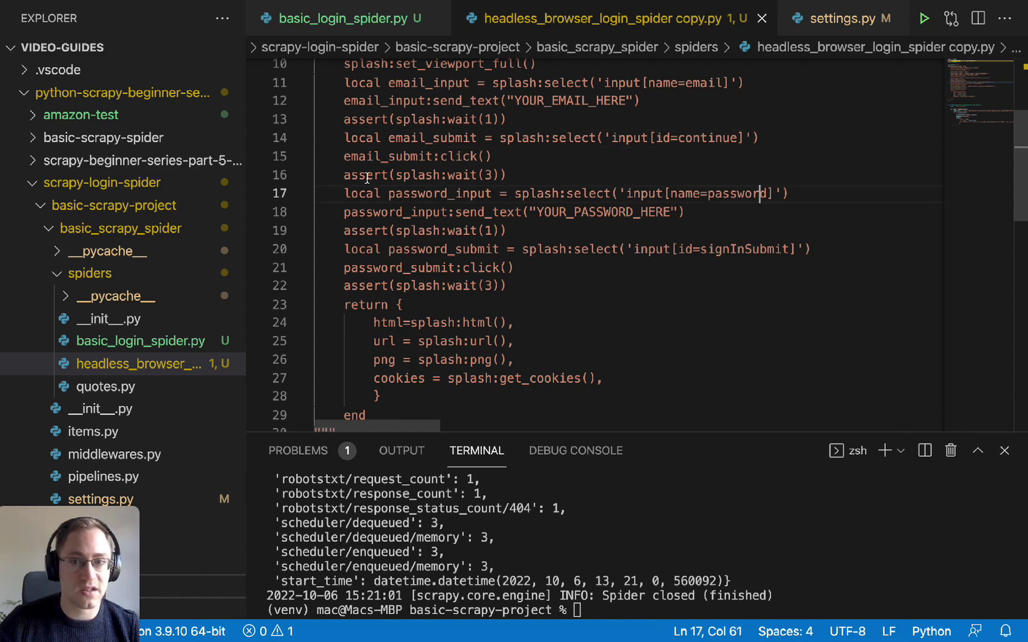
{"action": "scroll", "coordinate": [481, 201], "scroll_direction": "down", "scroll_amount": 1}
{"action": "double_click", "coordinate": [602, 182]}
{"action": "double_click", "coordinate": [462, 220]}
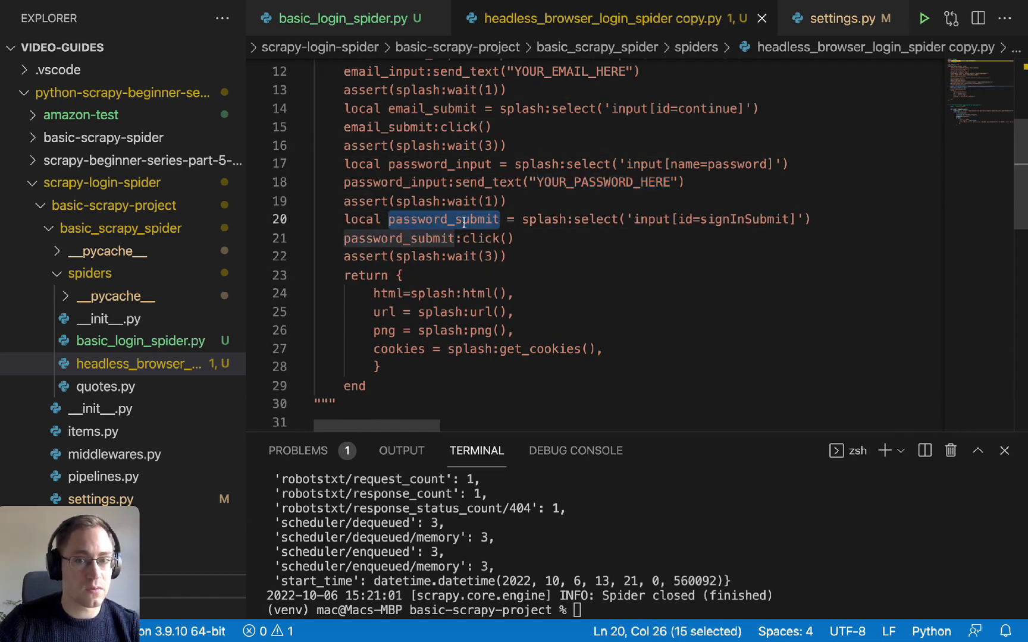
{"action": "scroll", "coordinate": [541, 265], "scroll_direction": "down", "scroll_amount": 1}
{"action": "double_click", "coordinate": [463, 243]}
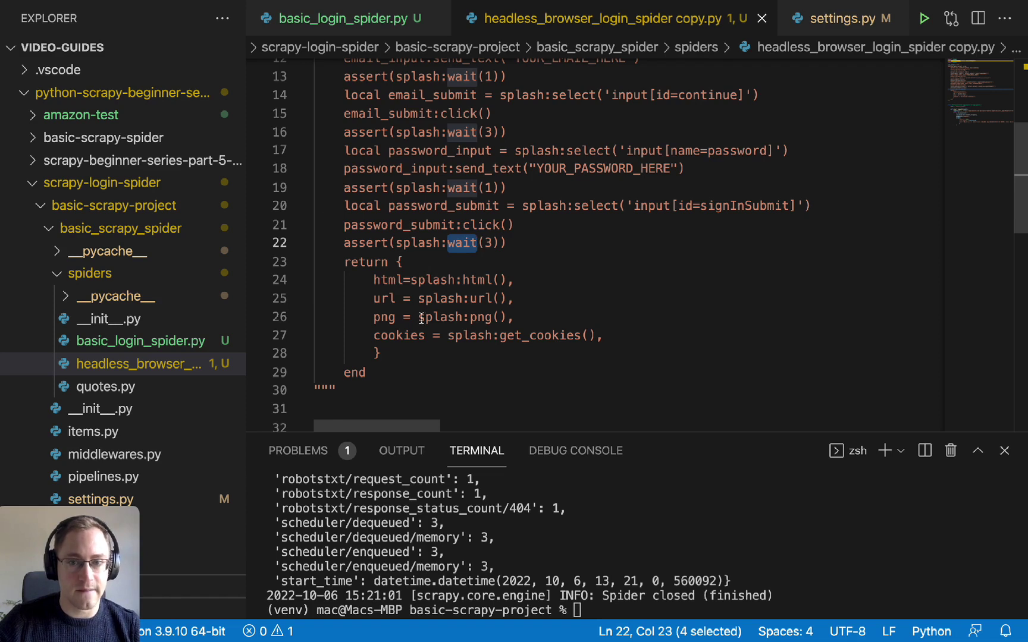
{"action": "double_click", "coordinate": [476, 318]}
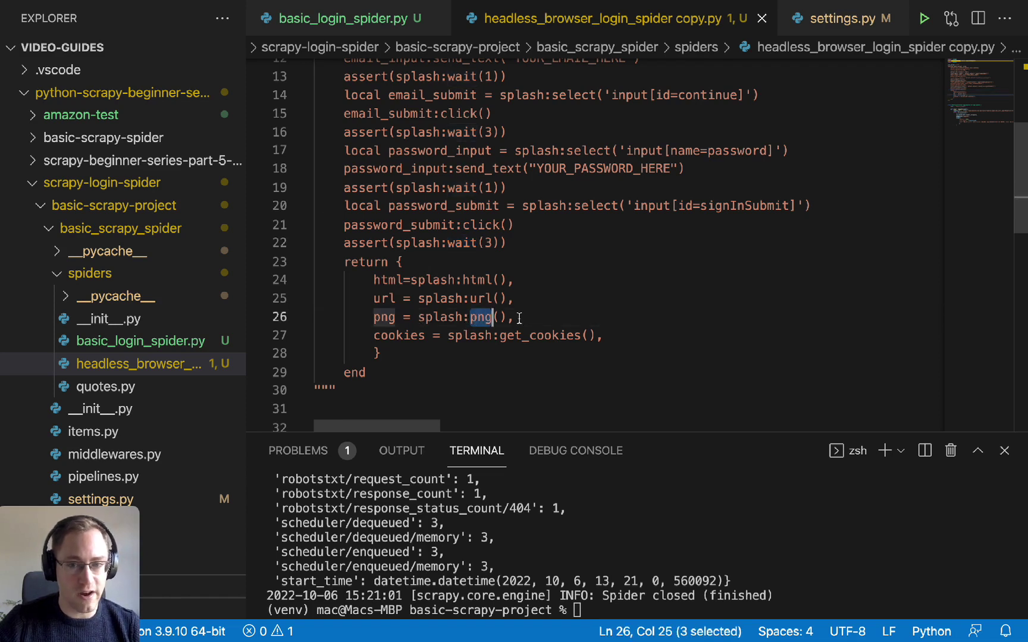
{"action": "double_click", "coordinate": [470, 280]}
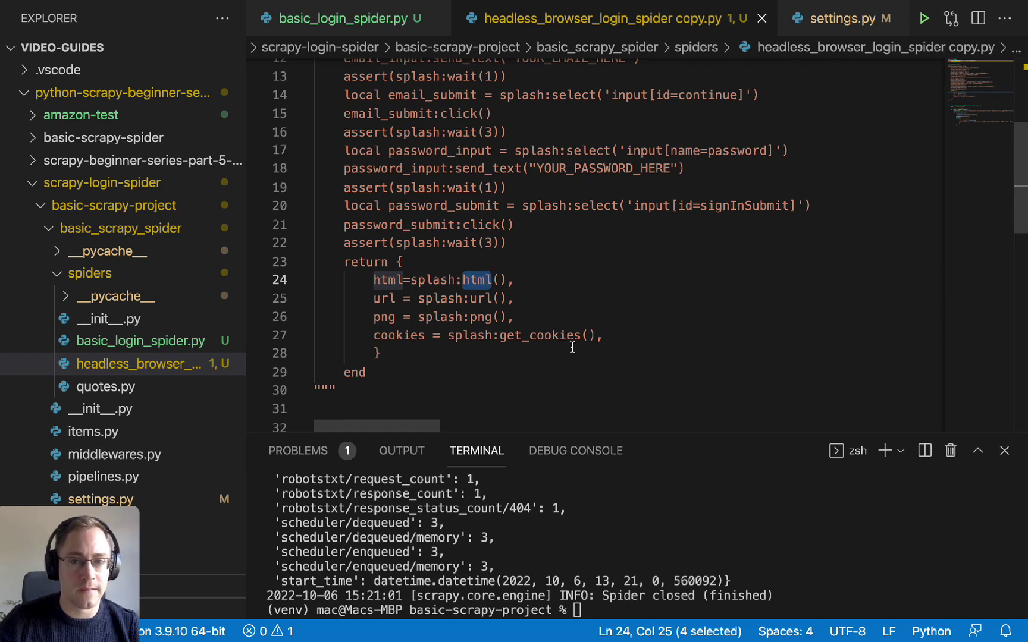
{"action": "scroll", "coordinate": [572, 347], "scroll_direction": "down", "scroll_amount": 3}
{"action": "scroll", "coordinate": [522, 281], "scroll_direction": "down", "scroll_amount": 3}
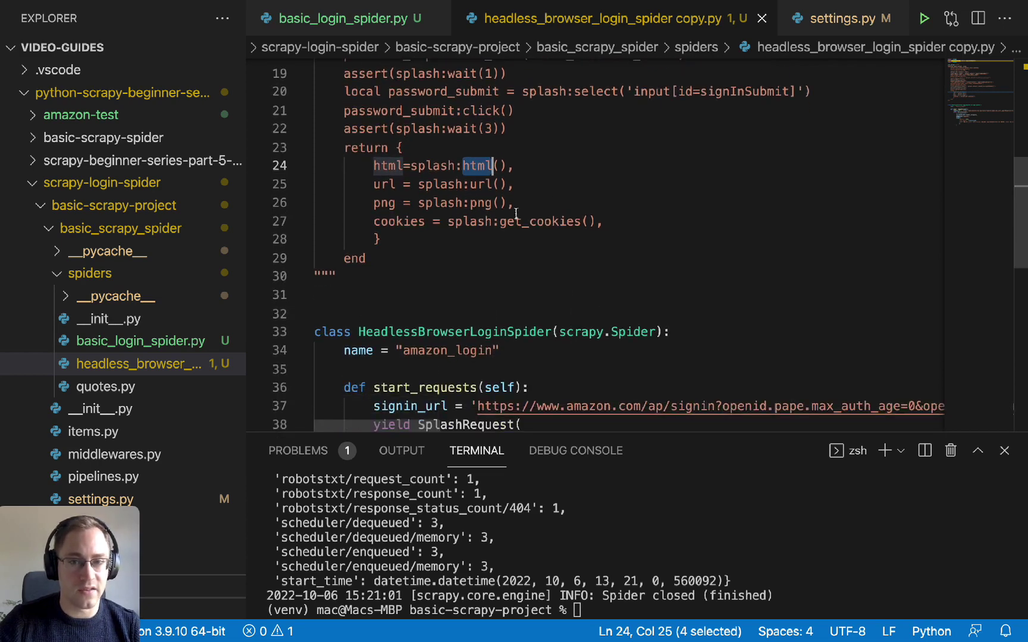
{"action": "double_click", "coordinate": [404, 223]}
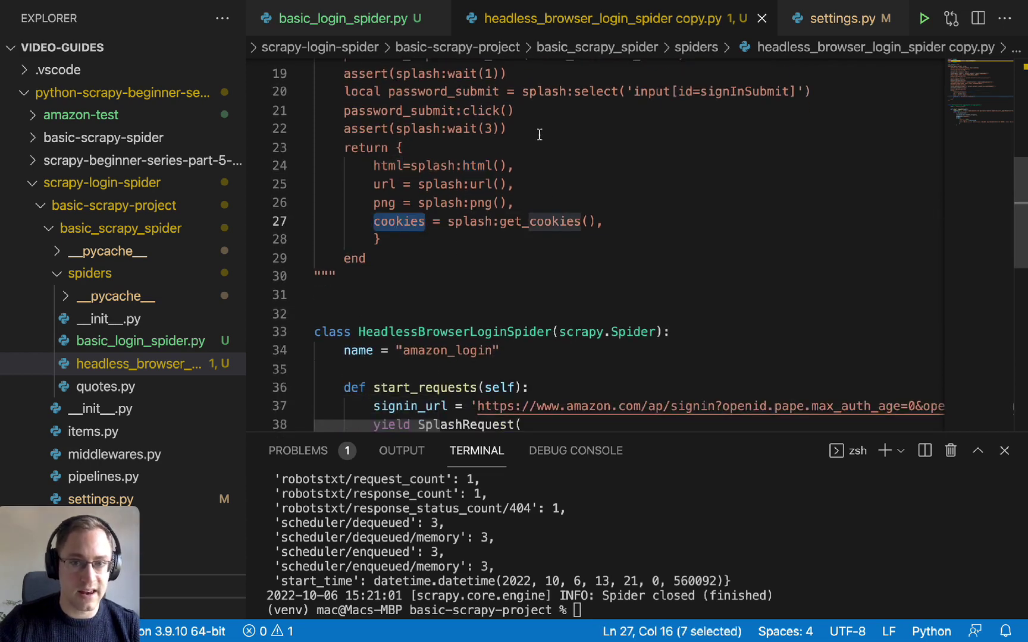
{"action": "scroll", "coordinate": [543, 254], "scroll_direction": "down", "scroll_amount": 5}
Point out the SplashRequest's callback parameter pointing to start_scrapping.
{"action": "left_click", "coordinate": [542, 254]}
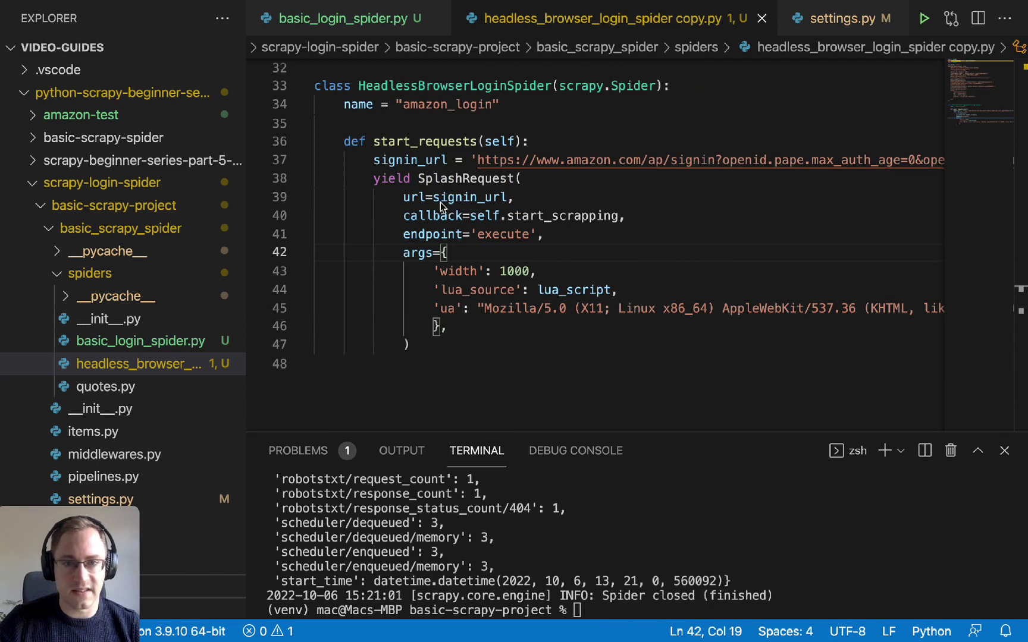
{"action": "left_click", "coordinate": [493, 233]}
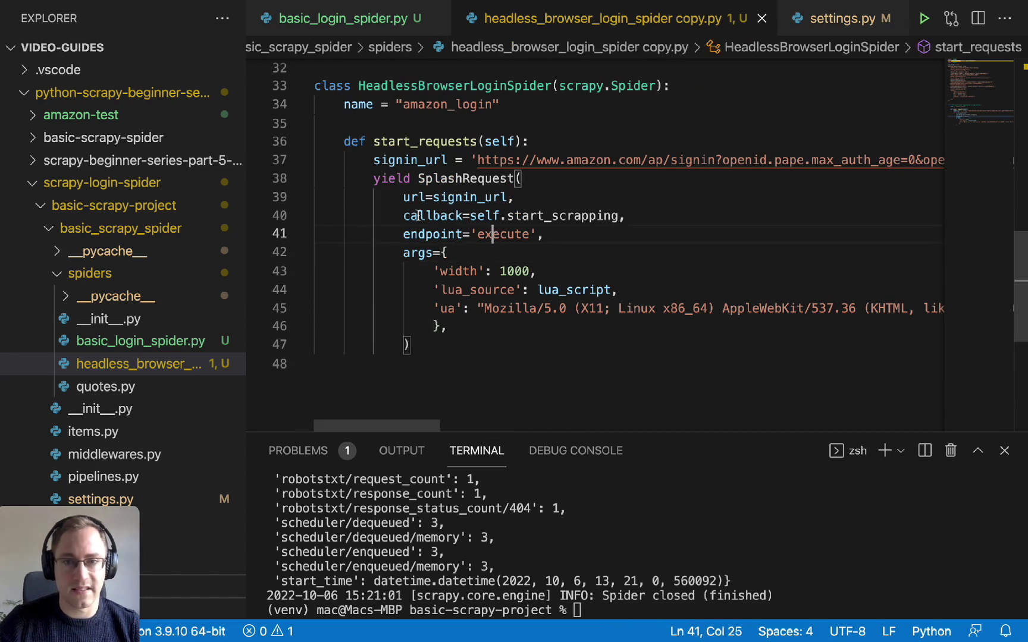
{"action": "double_click", "coordinate": [414, 215]}
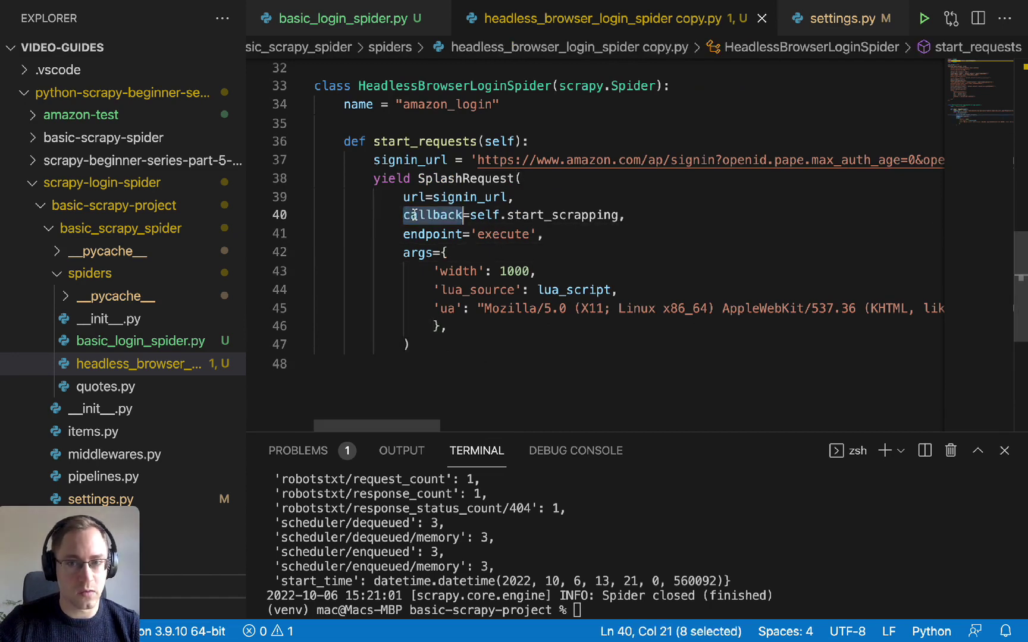
{"action": "double_click", "coordinate": [574, 214]}
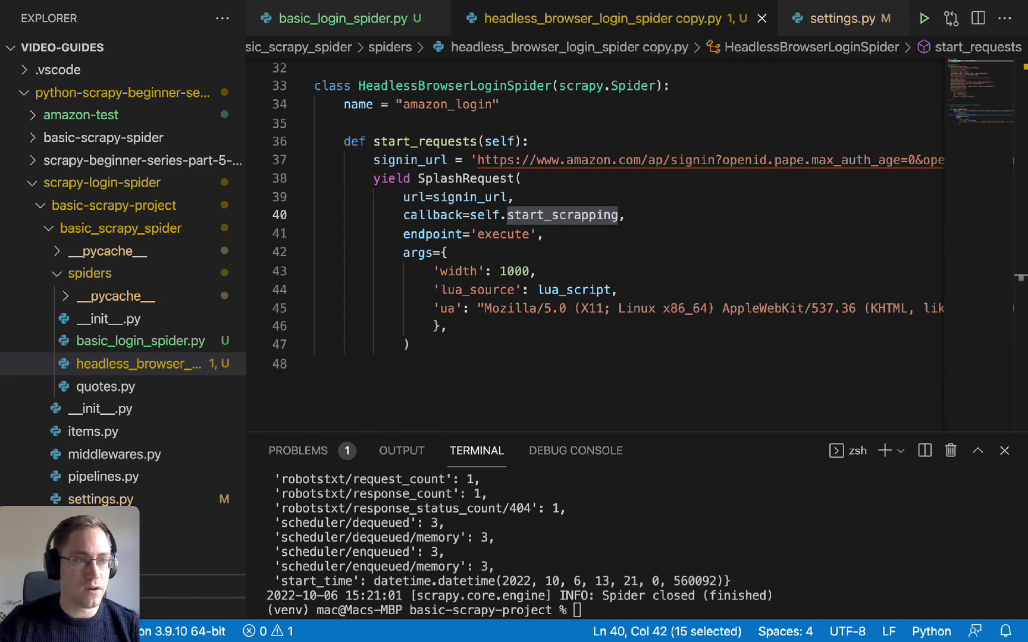
Paste the start_scrapping method below start_requests and save the spider file.
{"action": "left_click", "coordinate": [646, 380]}
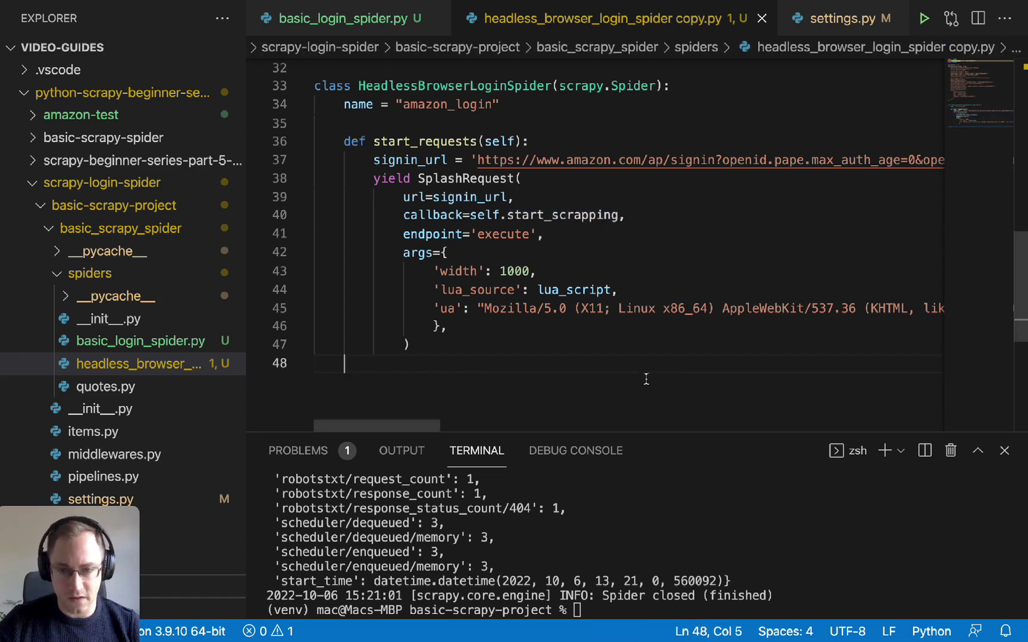
{"action": "key", "text": "Return"}
{"action": "key", "text": "Return"}
{"action": "key", "text": "ctrl+v"}
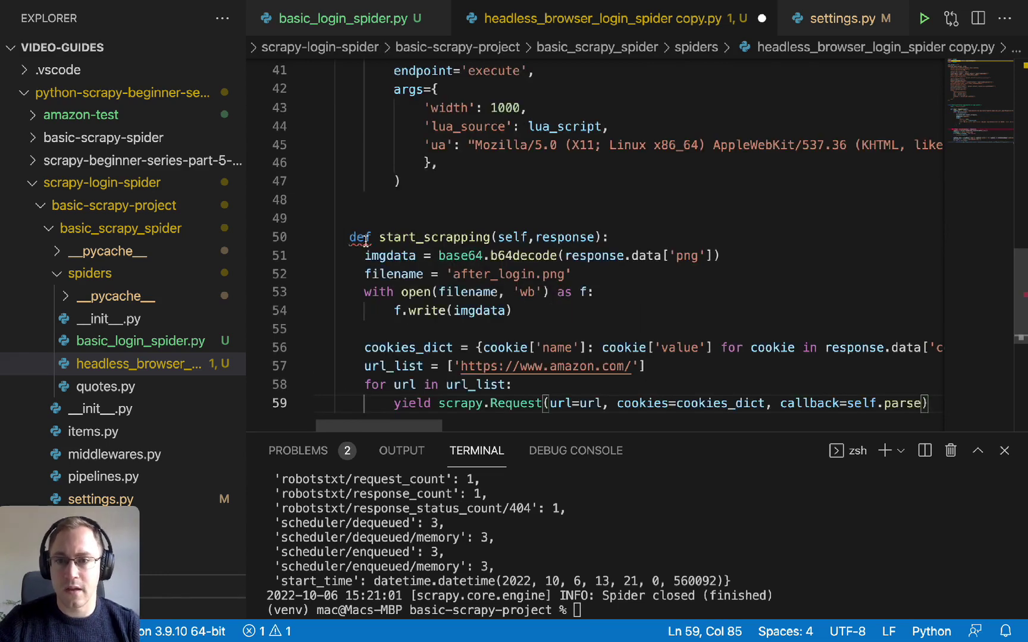
{"action": "key", "text": "ctrl+s"}
Review start_scrapping's screenshot-saving lines 51–54, the after_login file name and the url loop.
{"action": "double_click", "coordinate": [437, 209]}
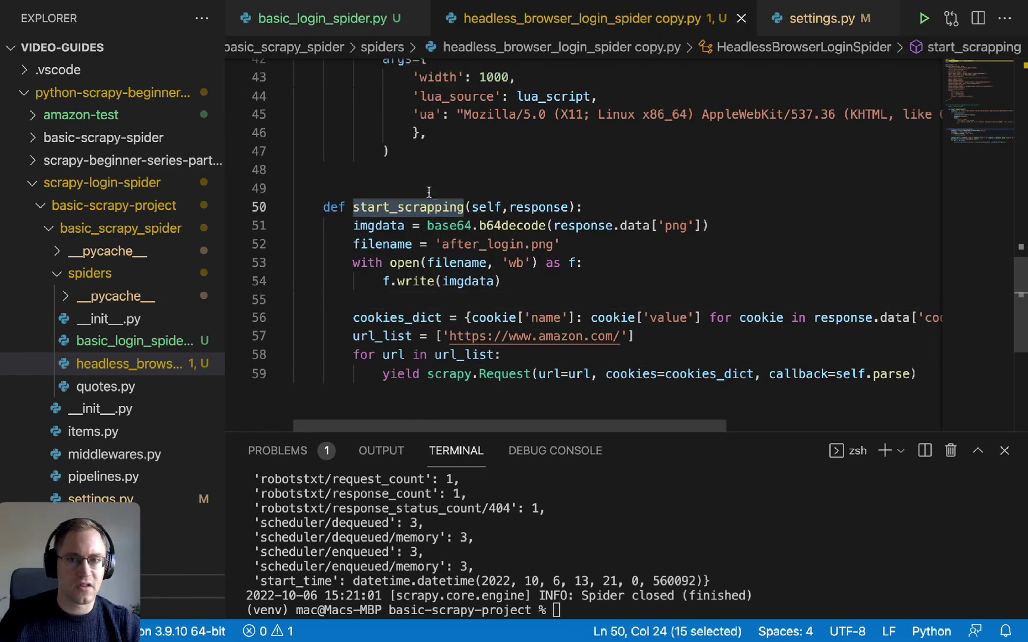
{"action": "left_click", "coordinate": [351, 228]}
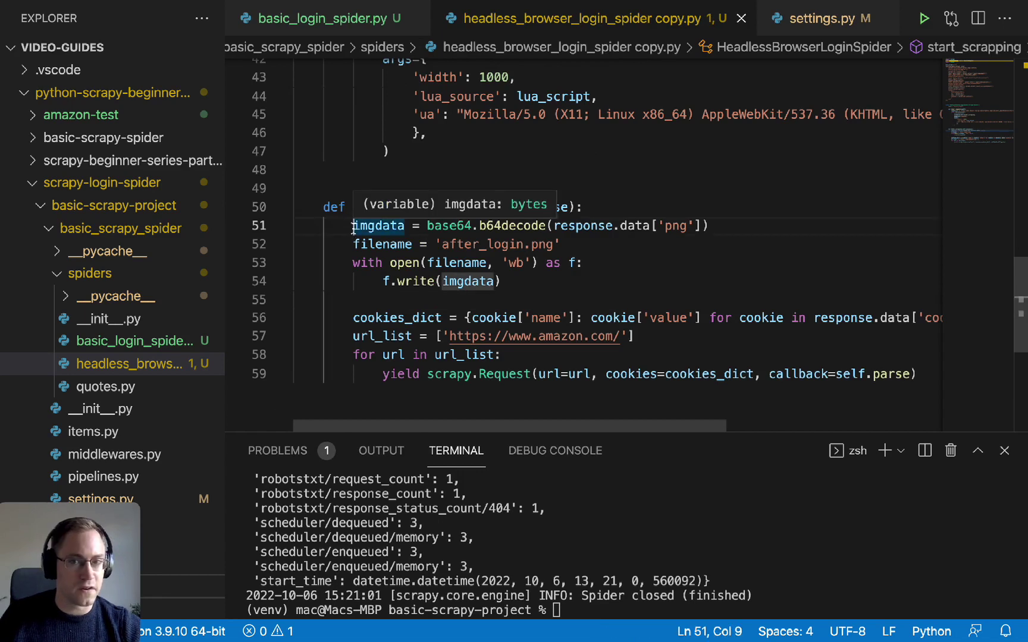
{"action": "left_click_drag", "start_coordinate": [351, 227], "coordinate": [537, 282]}
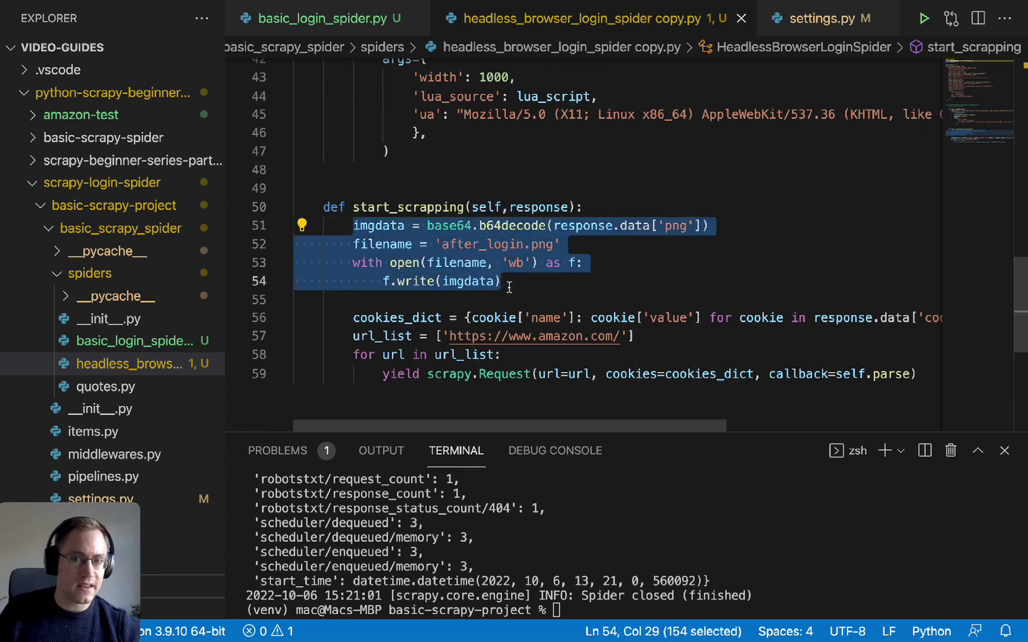
{"action": "left_click", "coordinate": [537, 281]}
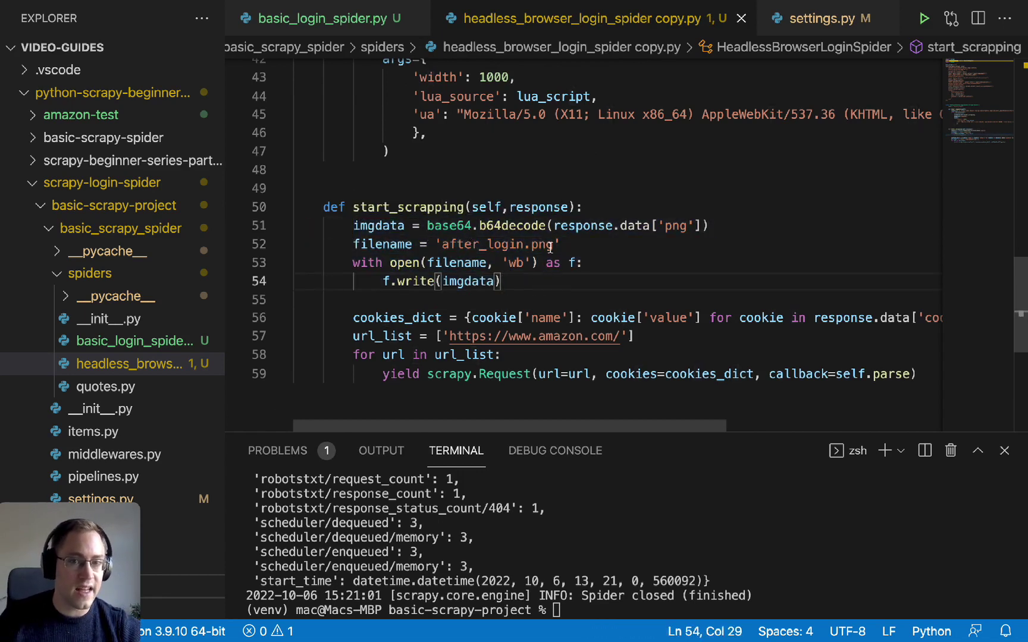
{"action": "double_click", "coordinate": [476, 247]}
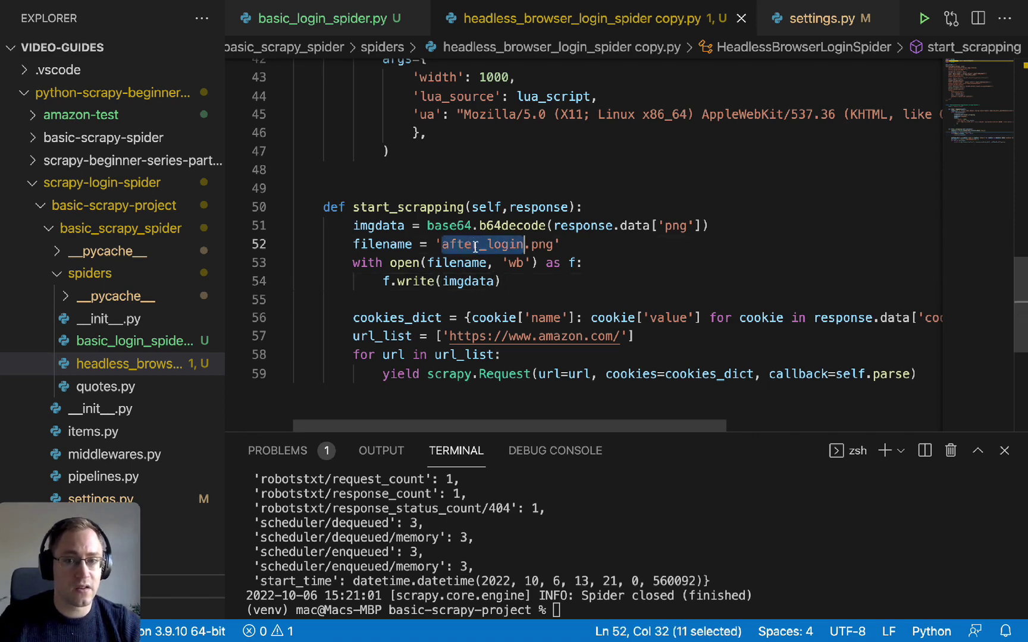
{"action": "left_click", "coordinate": [549, 246]}
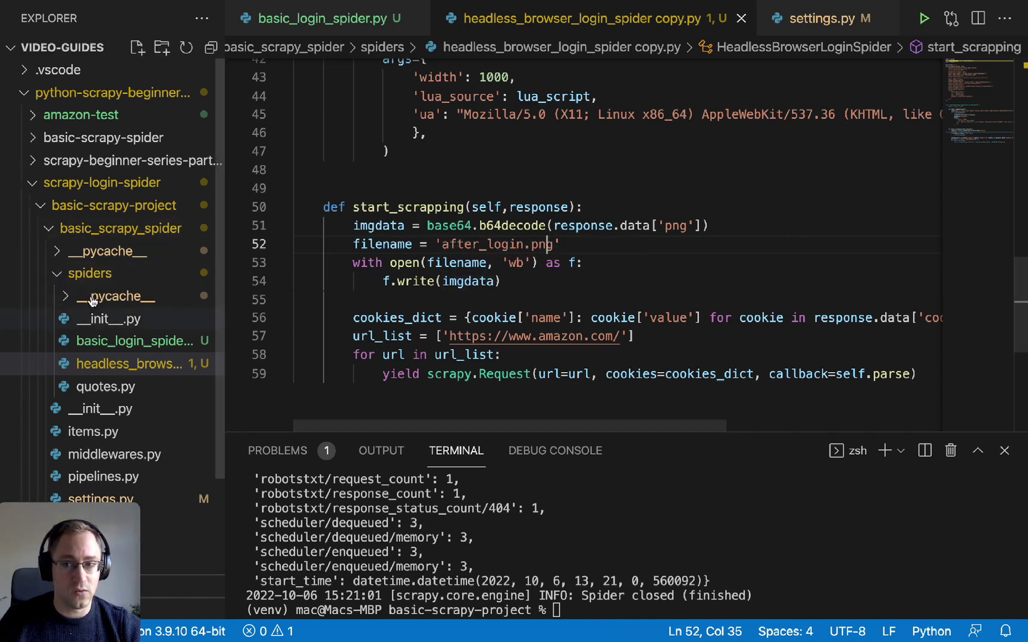
{"action": "left_click", "coordinate": [591, 279]}
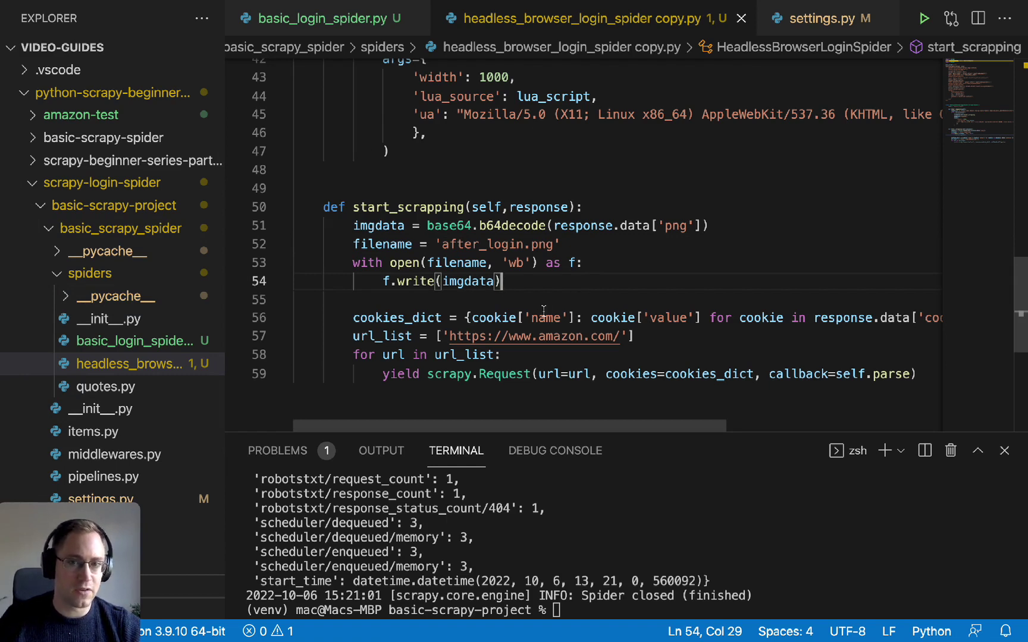
{"action": "key", "text": "Down"}
{"action": "key", "text": "Down"}
{"action": "key", "text": "Down"}
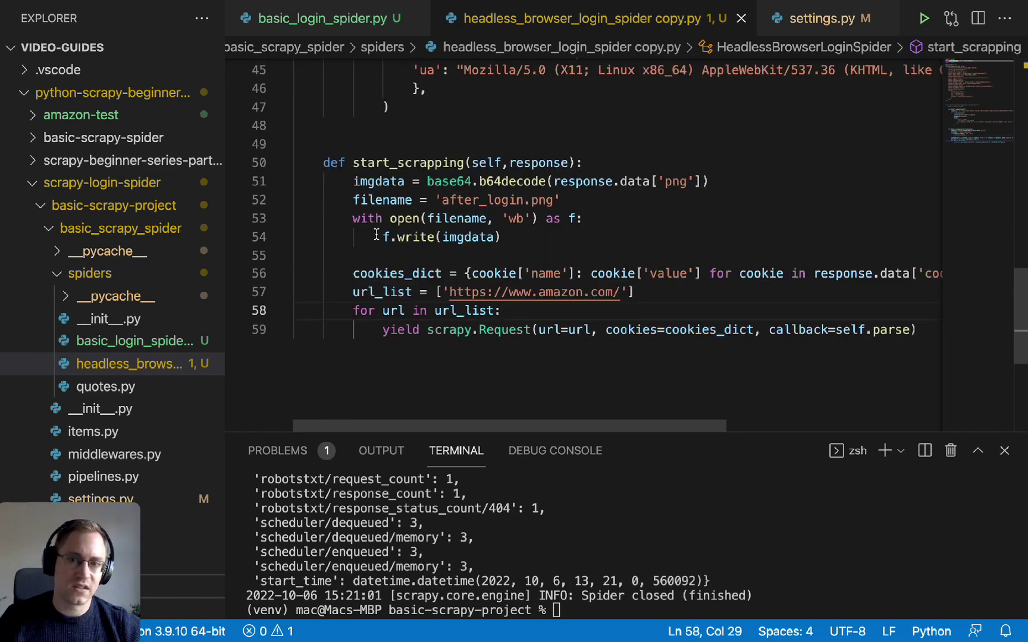
{"action": "mouse_move", "coordinate": [468, 281]}
{"action": "double_click", "coordinate": [397, 274]}
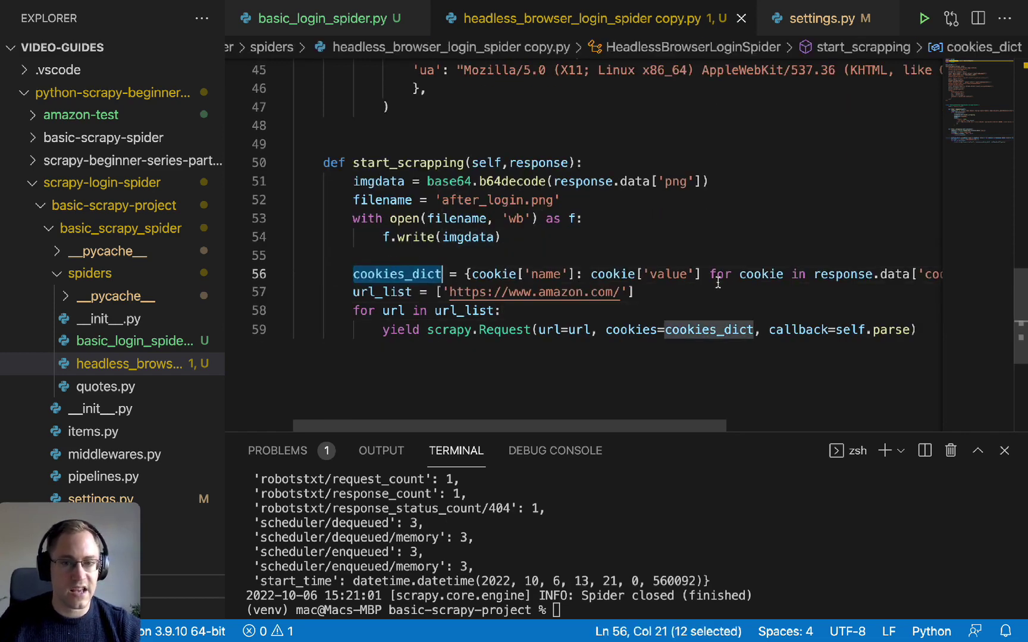
{"action": "scroll", "coordinate": [717, 281], "scroll_direction": "right", "scroll_amount": 3}
{"action": "scroll", "coordinate": [657, 297], "scroll_direction": "left", "scroll_amount": 3}
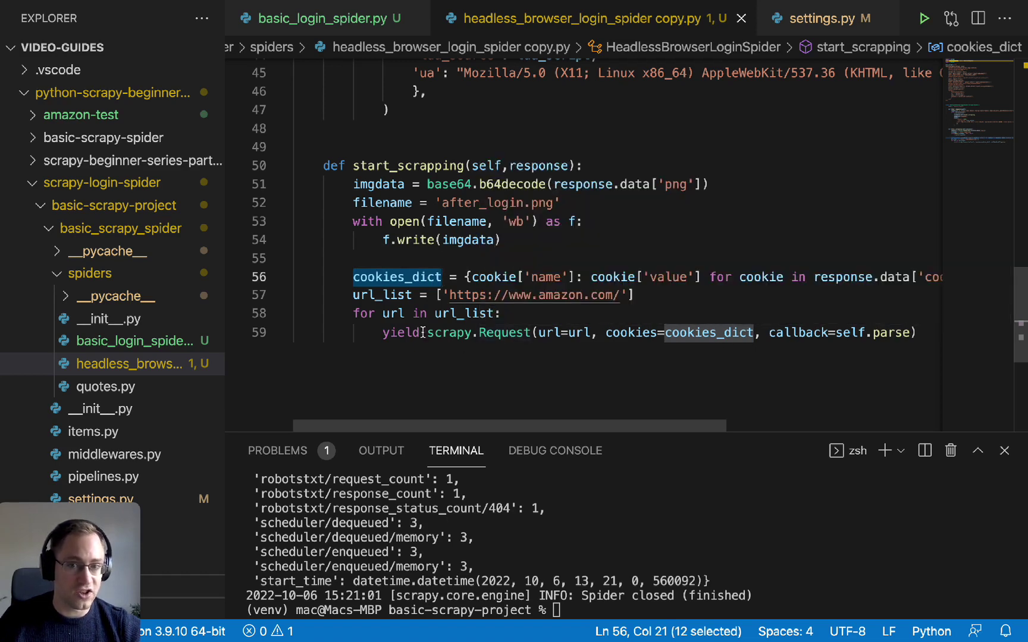
{"action": "left_click_drag", "start_coordinate": [427, 333], "coordinate": [532, 332]}
{"action": "left_click", "coordinate": [531, 332]}
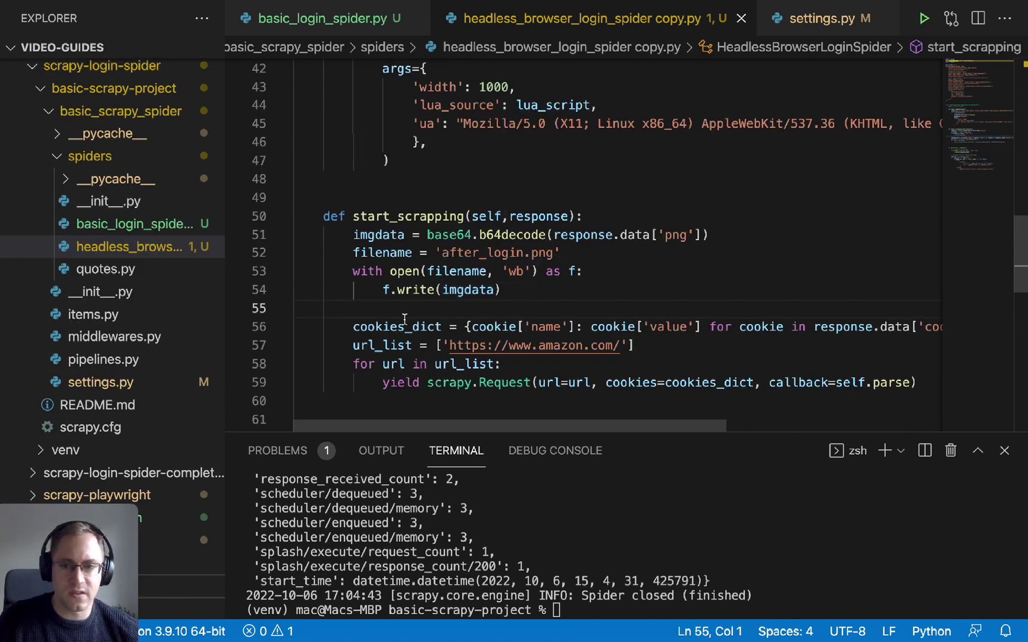
{"action": "double_click", "coordinate": [392, 328]}
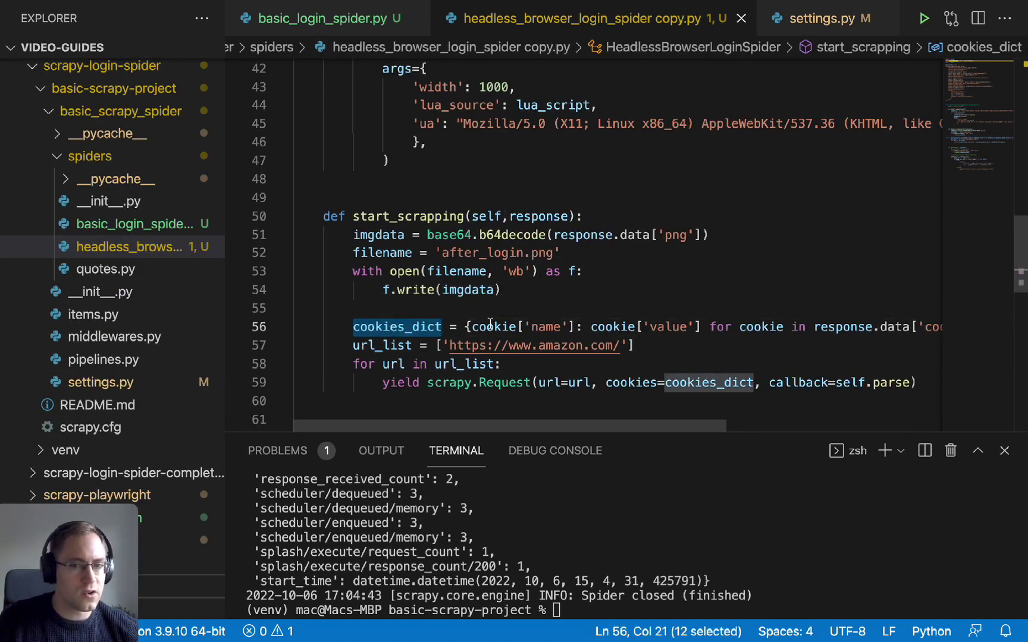
{"action": "scroll", "coordinate": [530, 330], "scroll_direction": "down", "scroll_amount": 1}
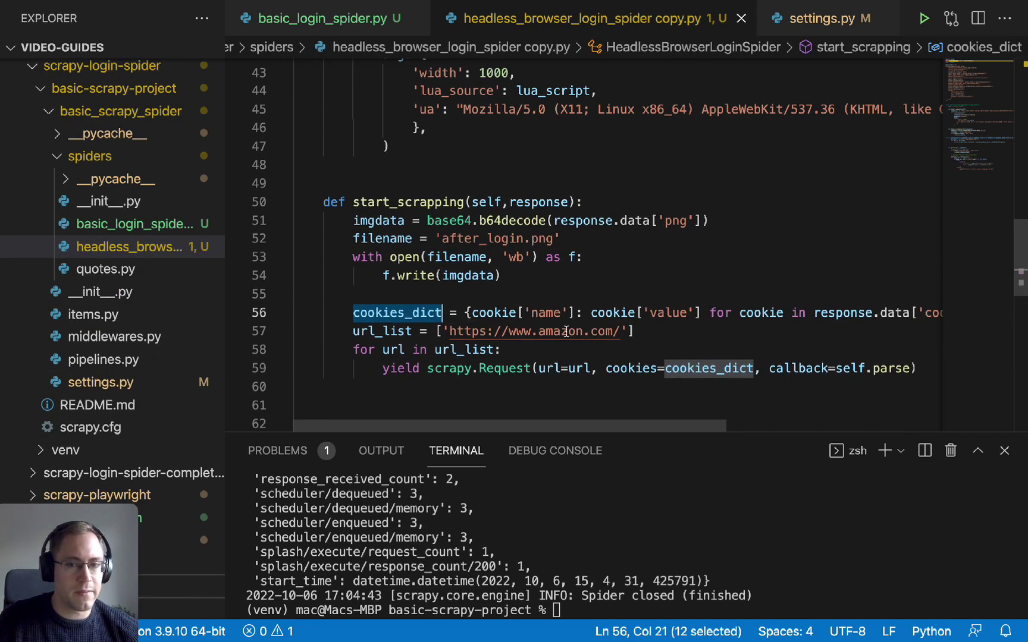
{"action": "left_click", "coordinate": [495, 366]}
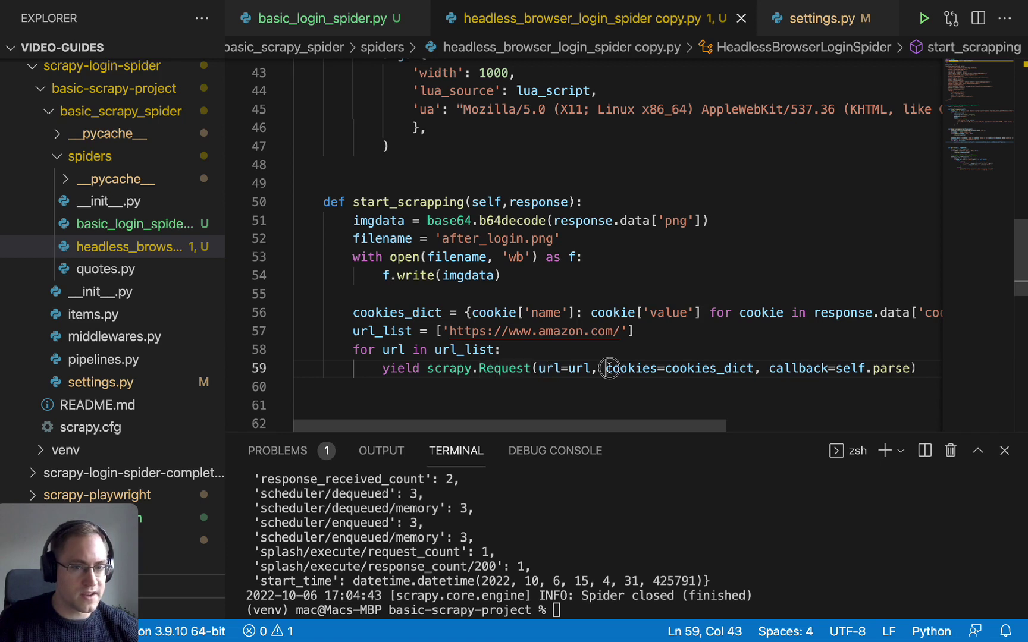
{"action": "left_click_drag", "start_coordinate": [606, 367], "coordinate": [756, 368]}
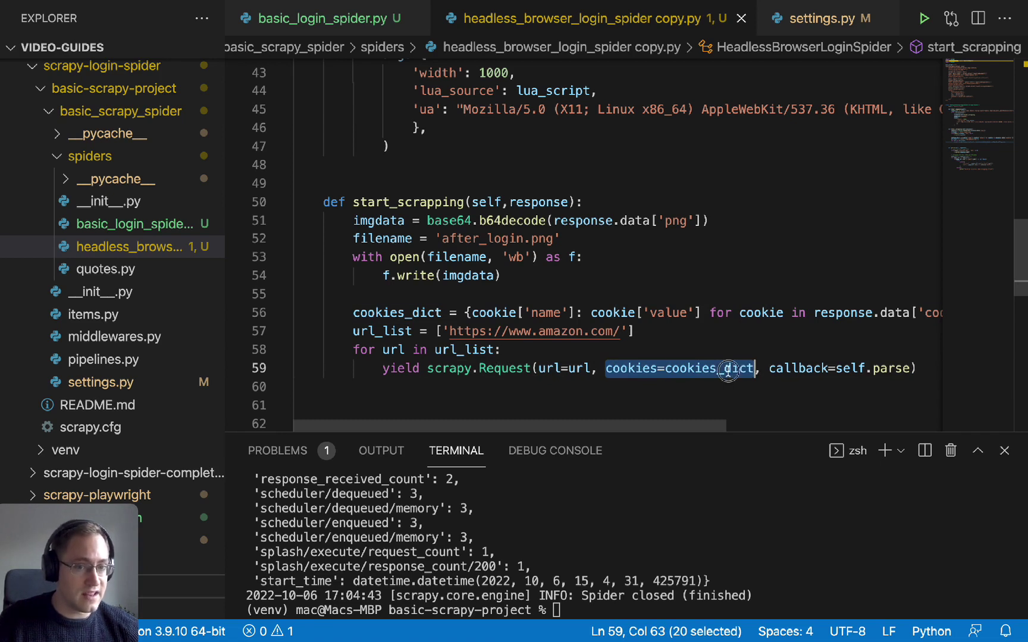
{"action": "double_click", "coordinate": [727, 367]}
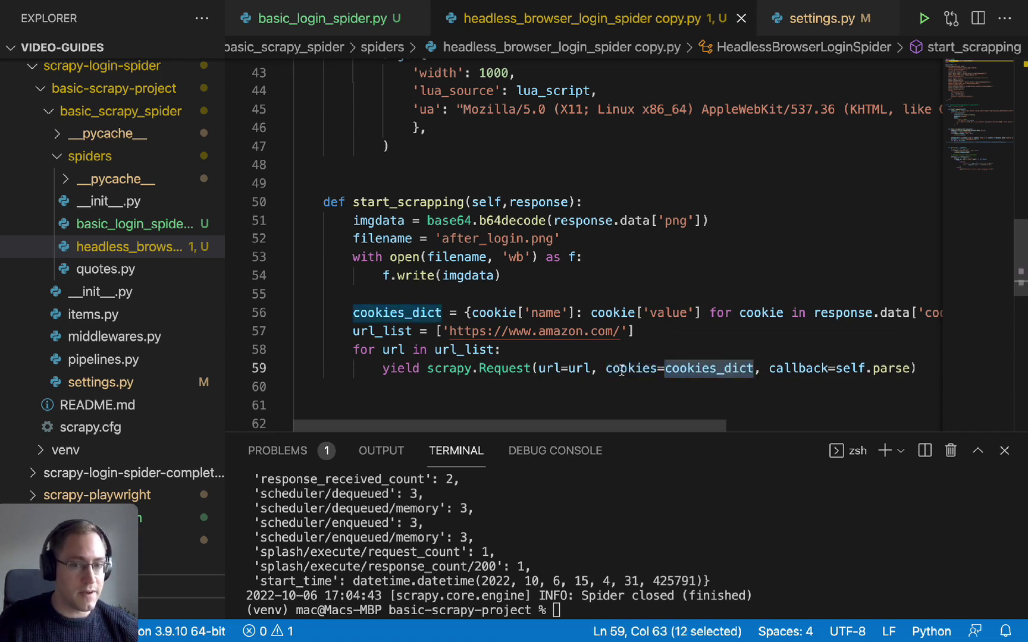
{"action": "left_click", "coordinate": [508, 368]}
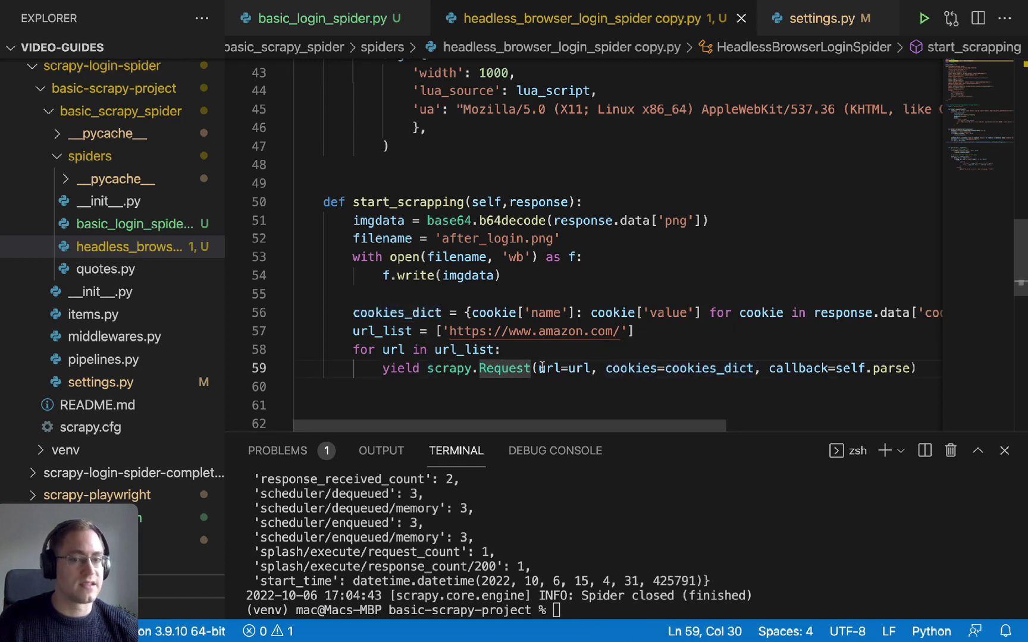
{"action": "left_click_drag", "start_coordinate": [605, 367], "coordinate": [759, 367]}
{"action": "left_click", "coordinate": [739, 368]}
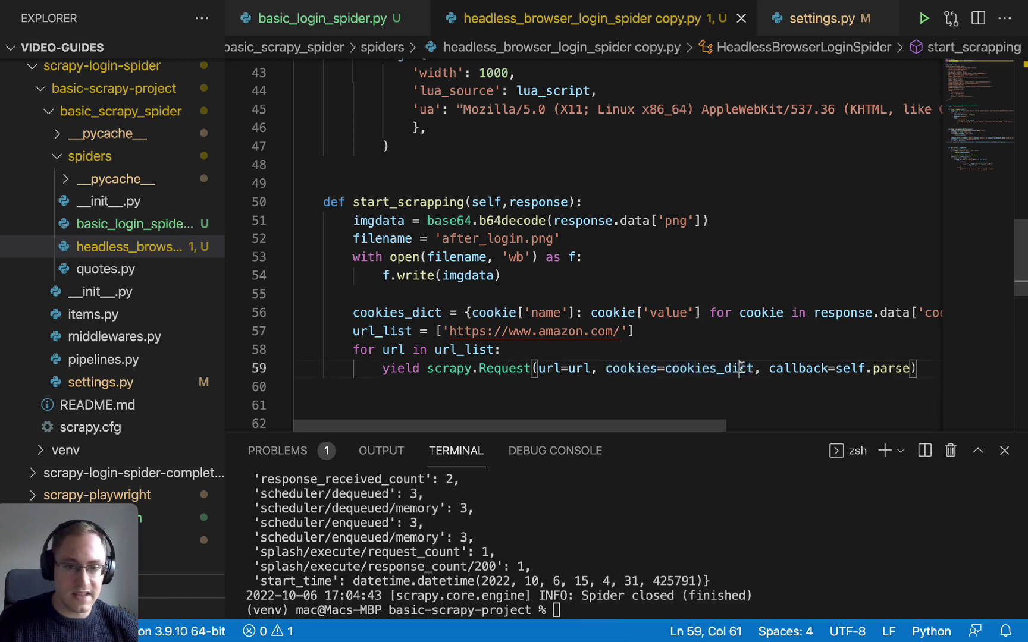
{"action": "double_click", "coordinate": [419, 312]}
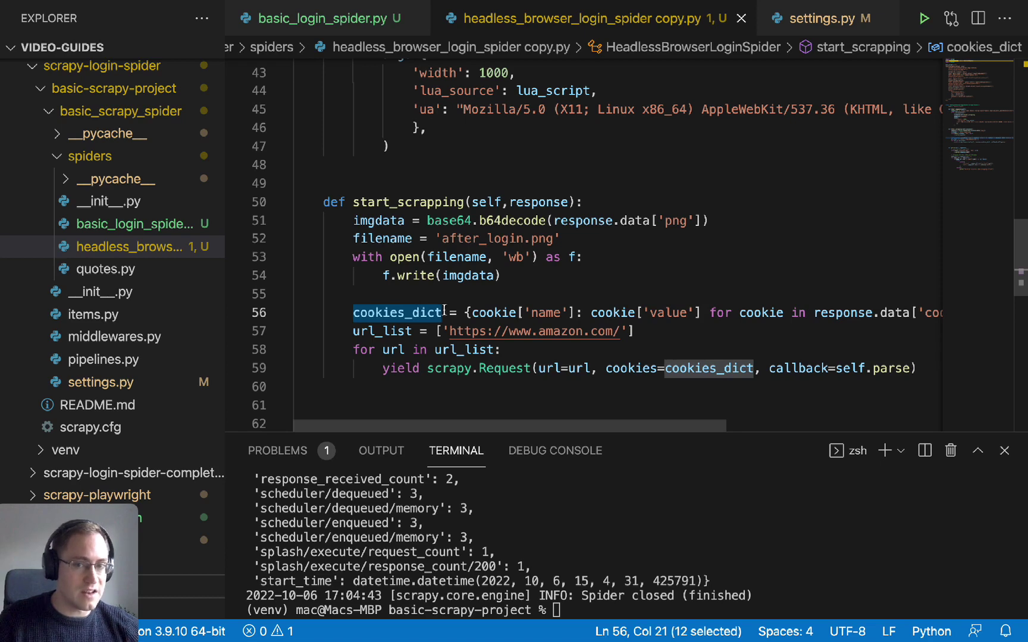
{"action": "left_click", "coordinate": [444, 370]}
{"action": "double_click", "coordinate": [444, 370]}
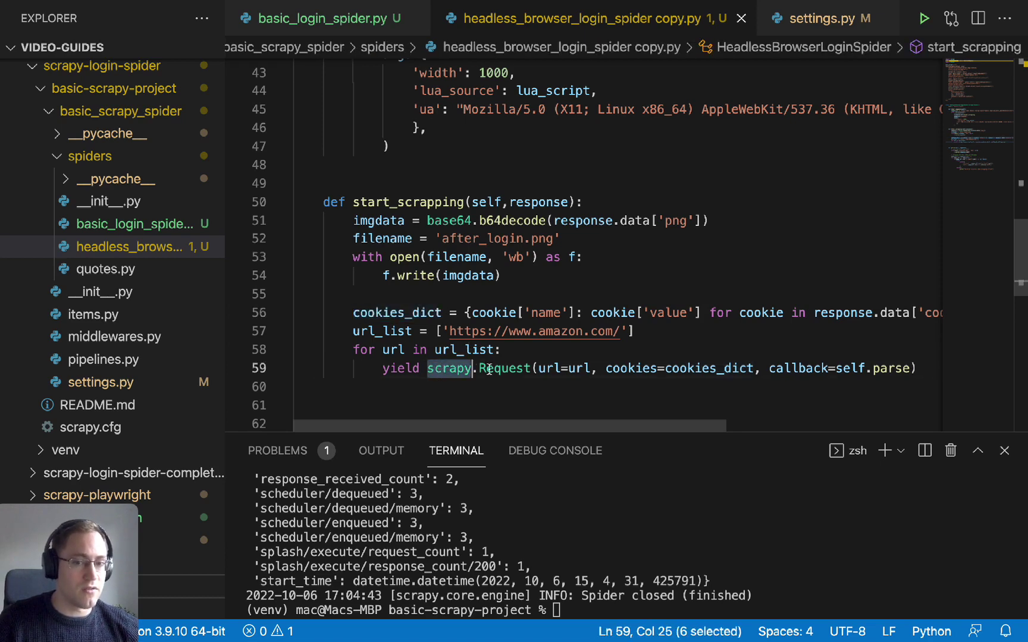
{"action": "left_click", "coordinate": [503, 371]}
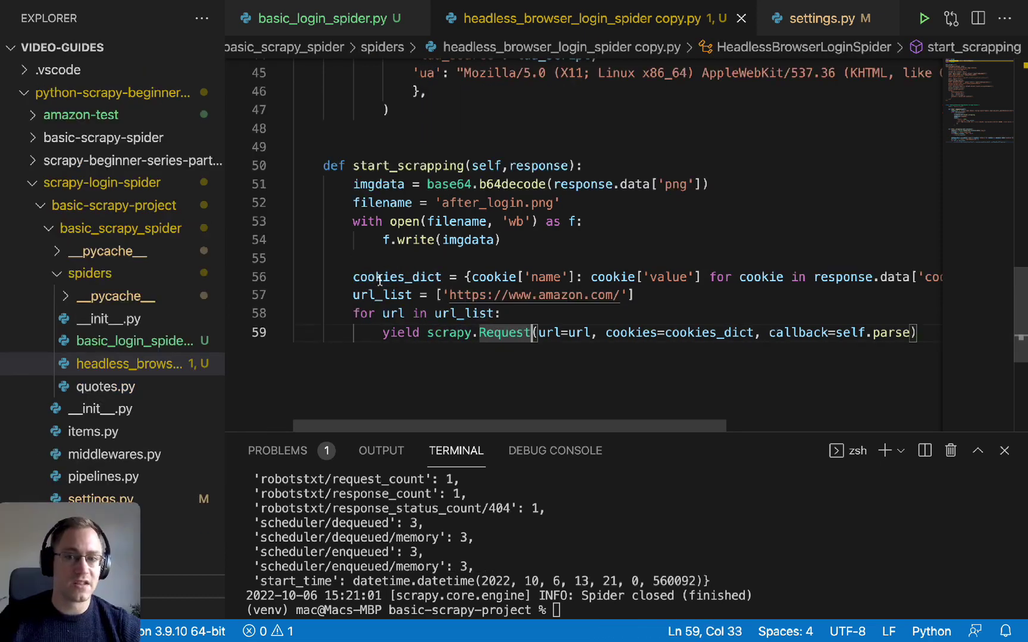
Review the cookies_dict definition and the Amazon homepage URL in url_list on lines 56–57.
{"action": "double_click", "coordinate": [385, 277]}
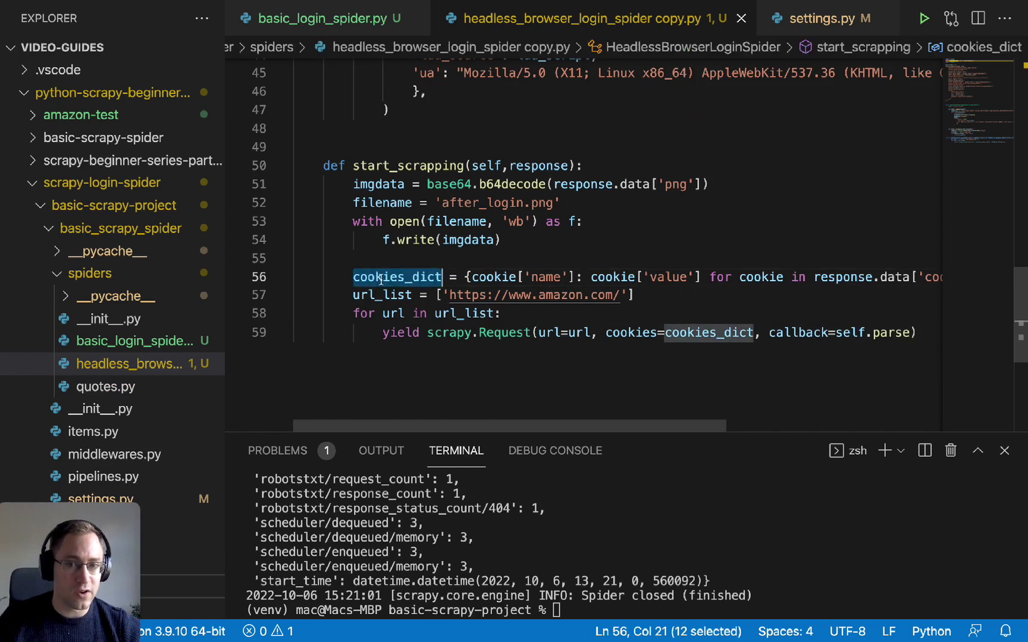
{"action": "double_click", "coordinate": [562, 295]}
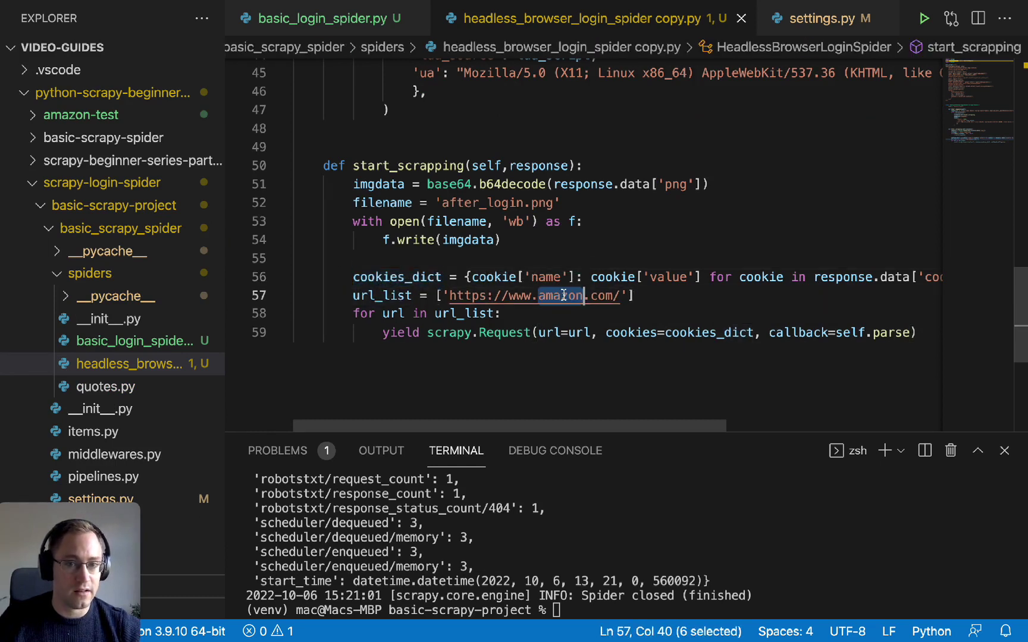
{"action": "double_click", "coordinate": [377, 296]}
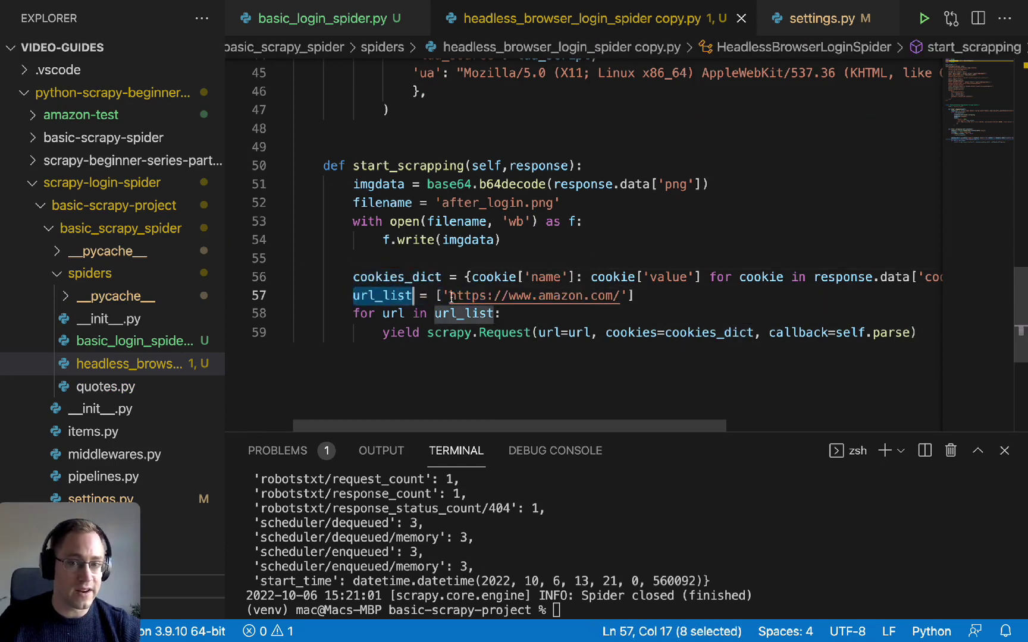
{"action": "left_click", "coordinate": [634, 296]}
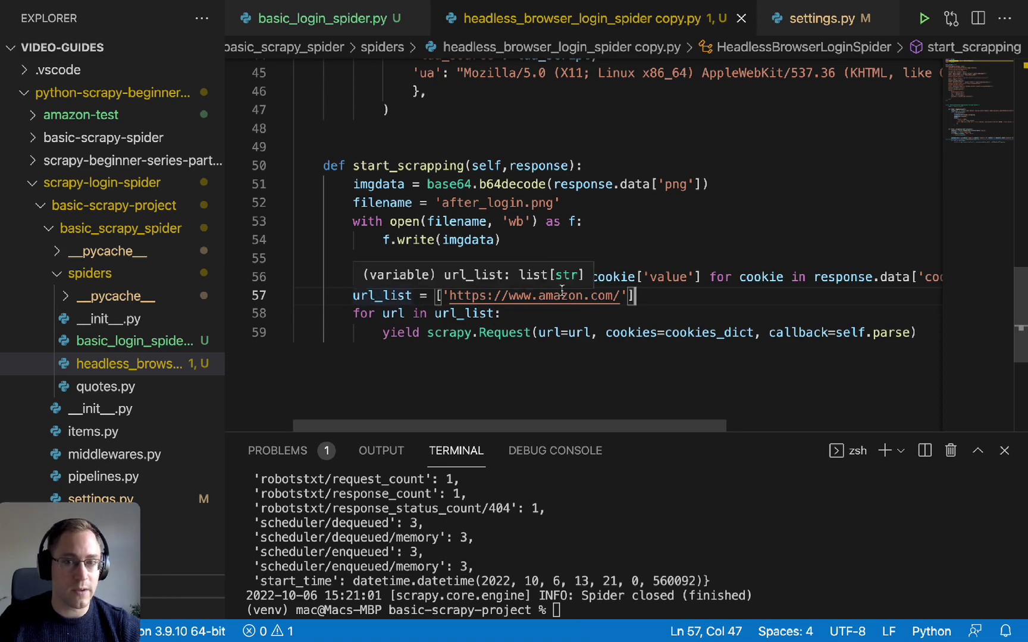
{"action": "left_click", "coordinate": [375, 297]}
{"action": "double_click", "coordinate": [375, 296]}
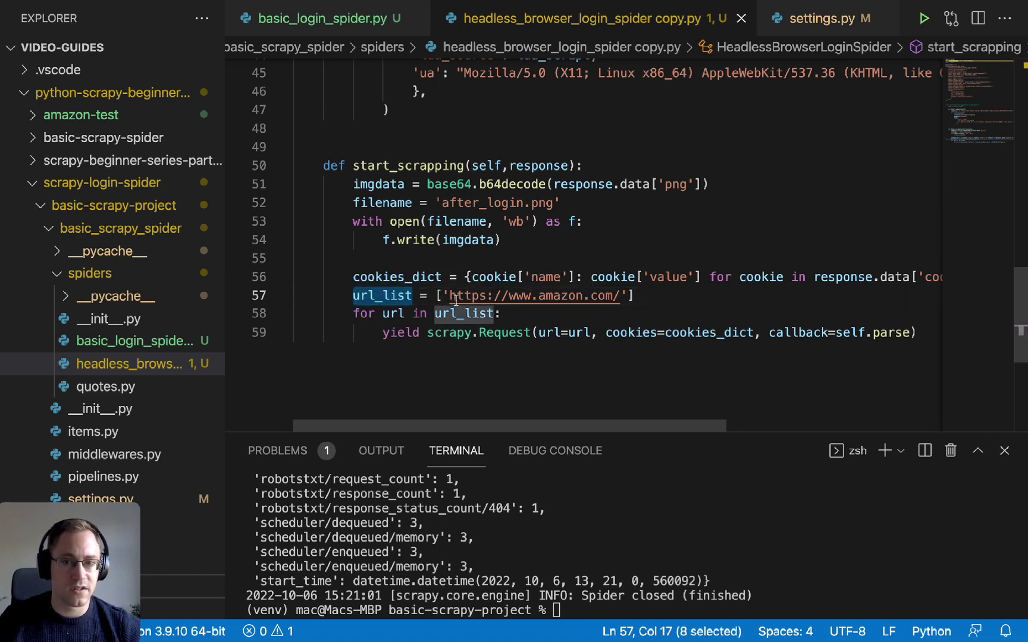
{"action": "mouse_move", "coordinate": [443, 295]}
{"action": "left_mouse_down"}
{"action": "mouse_move", "coordinate": [646, 297]}
{"action": "mouse_move", "coordinate": [629, 295]}
{"action": "left_mouse_up"}
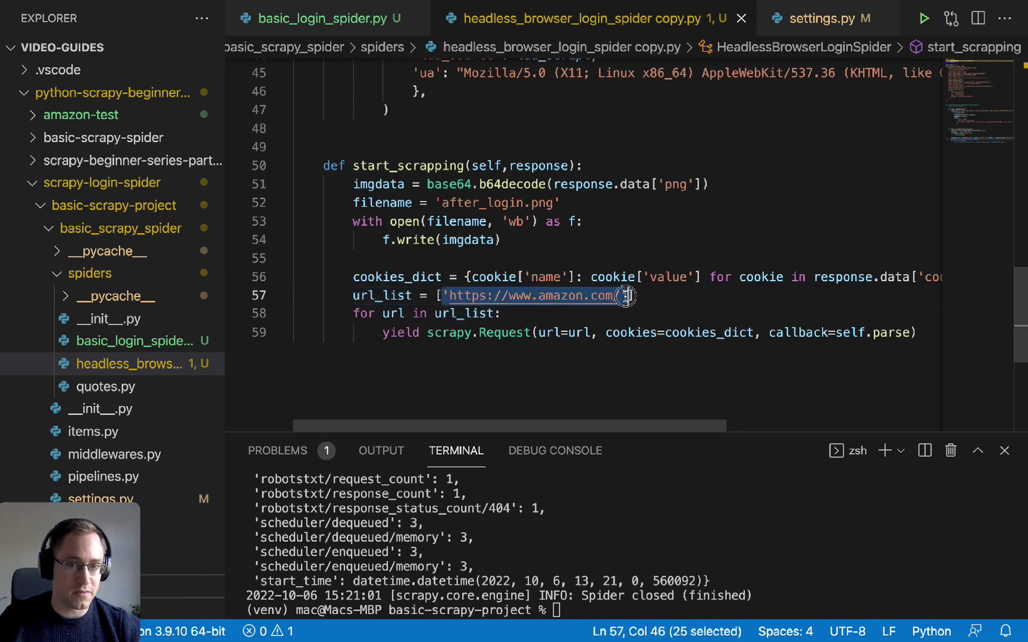
{"action": "double_click", "coordinate": [535, 295]}
{"action": "left_click", "coordinate": [582, 296]}
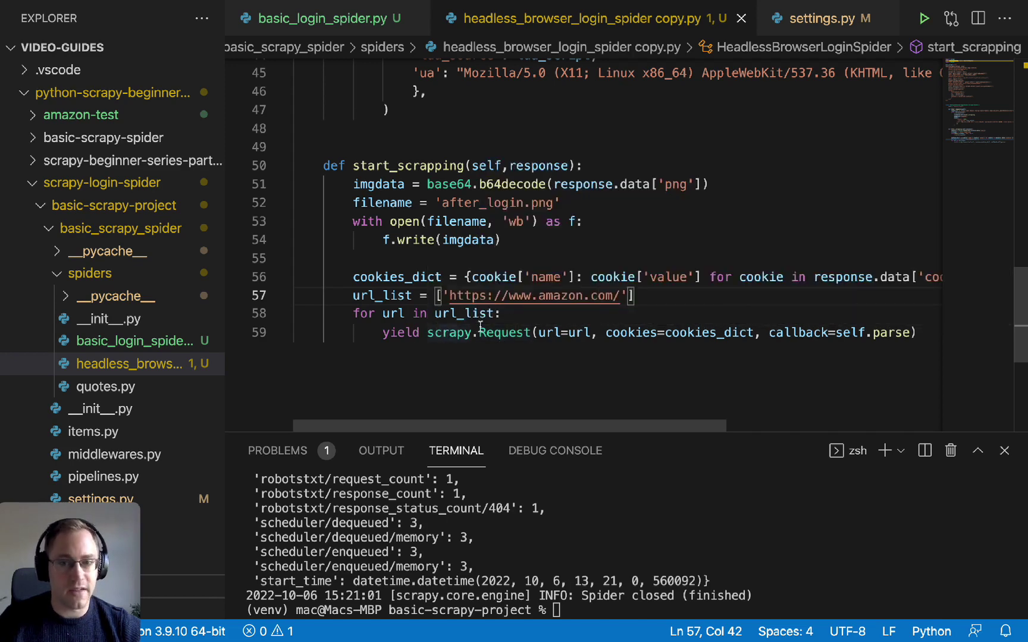
{"action": "scroll", "coordinate": [482, 241], "scroll_direction": "up", "scroll_amount": 5}
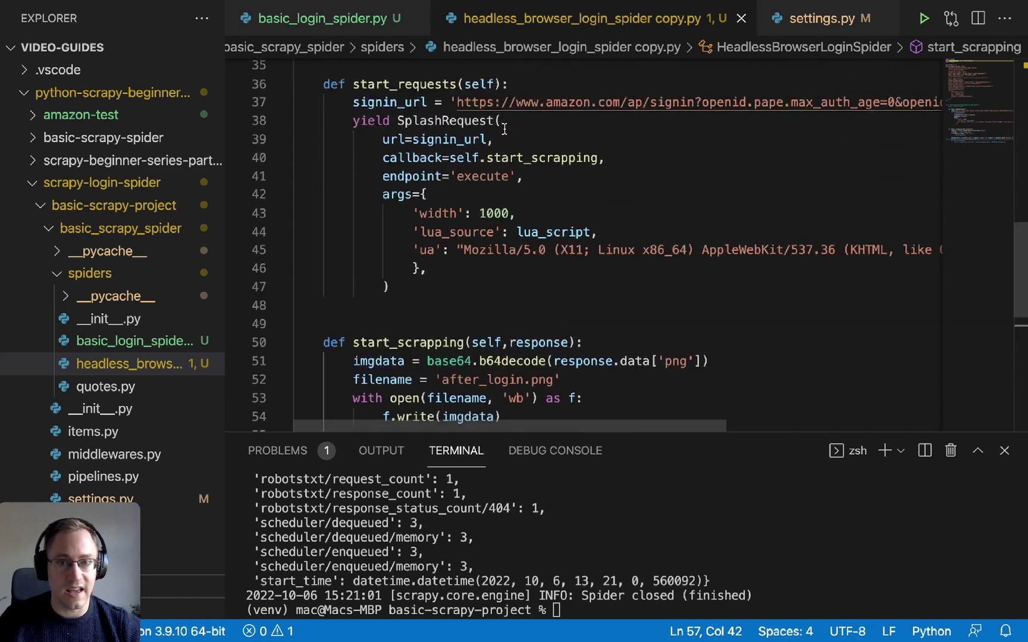
{"action": "scroll", "coordinate": [482, 242], "scroll_direction": "up", "scroll_amount": 3}
Revisit the SplashRequest login call, then select the parse callback in line 59's Request.
{"action": "left_click", "coordinate": [426, 153]}
{"action": "double_click", "coordinate": [425, 153]}
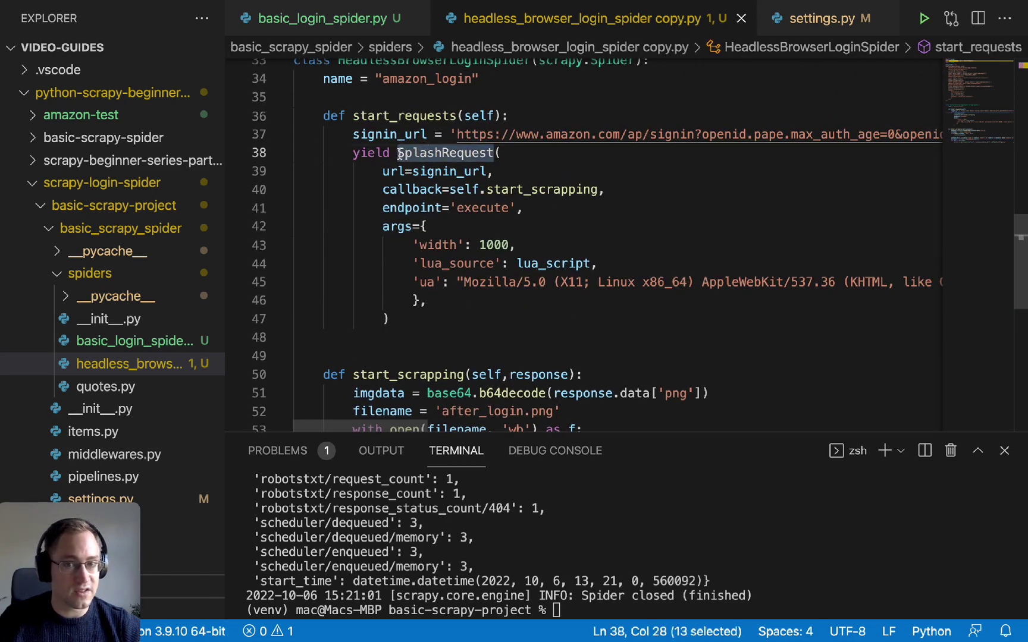
{"action": "scroll", "coordinate": [524, 279], "scroll_direction": "down", "scroll_amount": 5}
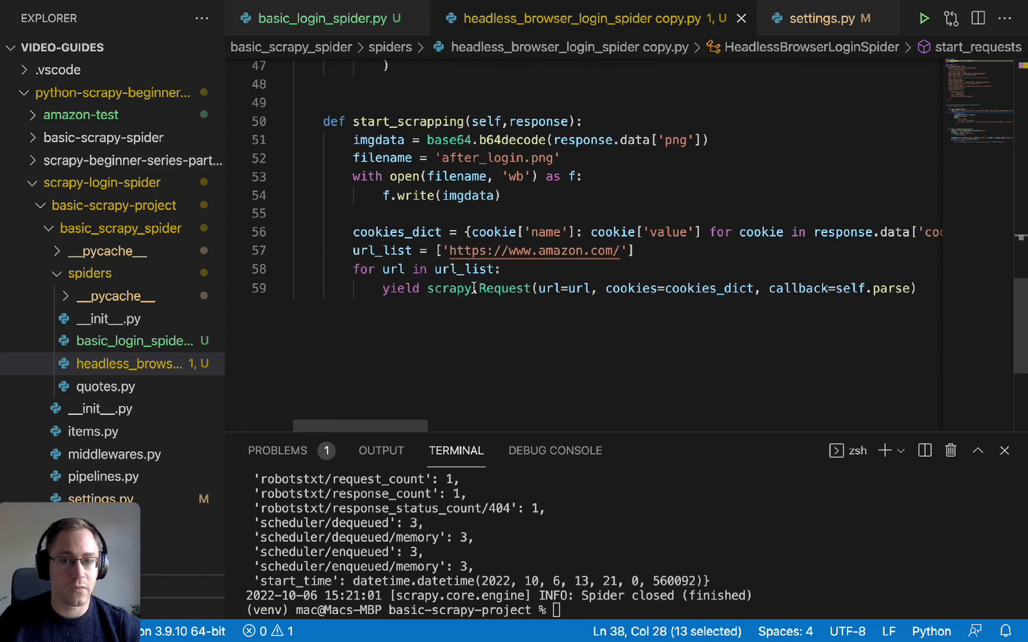
{"action": "left_click", "coordinate": [509, 288]}
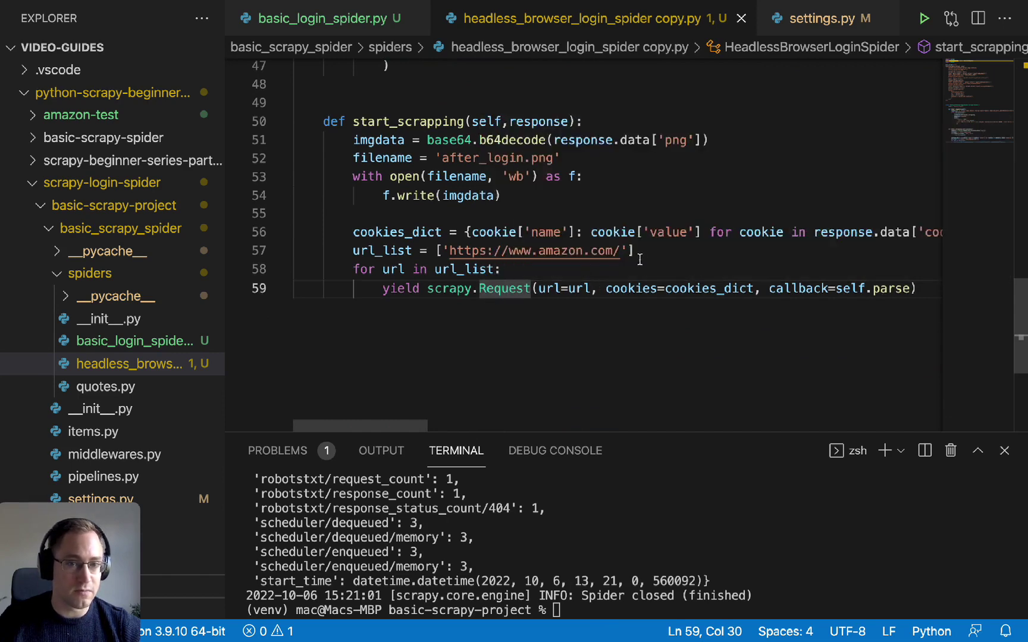
{"action": "double_click", "coordinate": [886, 287]}
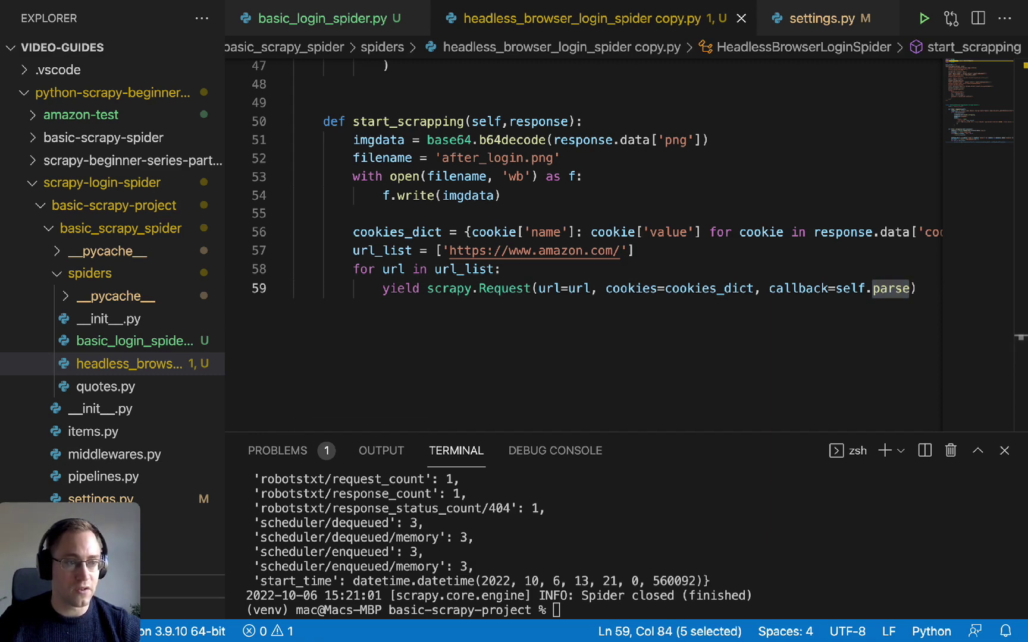
{"action": "key", "text": "super+v"}
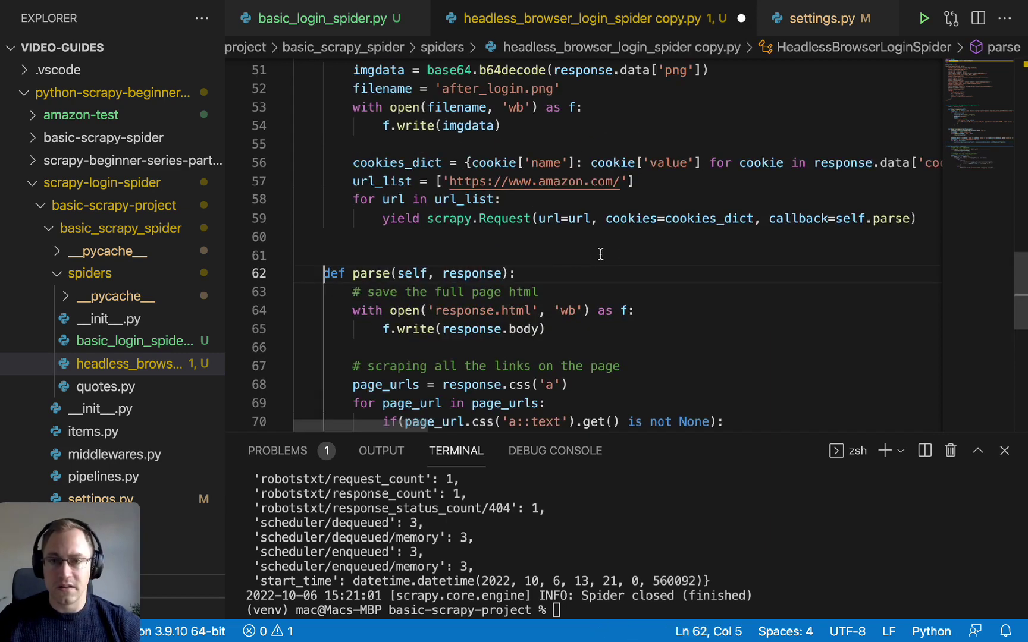
{"action": "key", "text": "Return"}
{"action": "key", "text": "Return"}
{"action": "scroll", "coordinate": [513, 241], "scroll_direction": "down", "scroll_amount": 3}
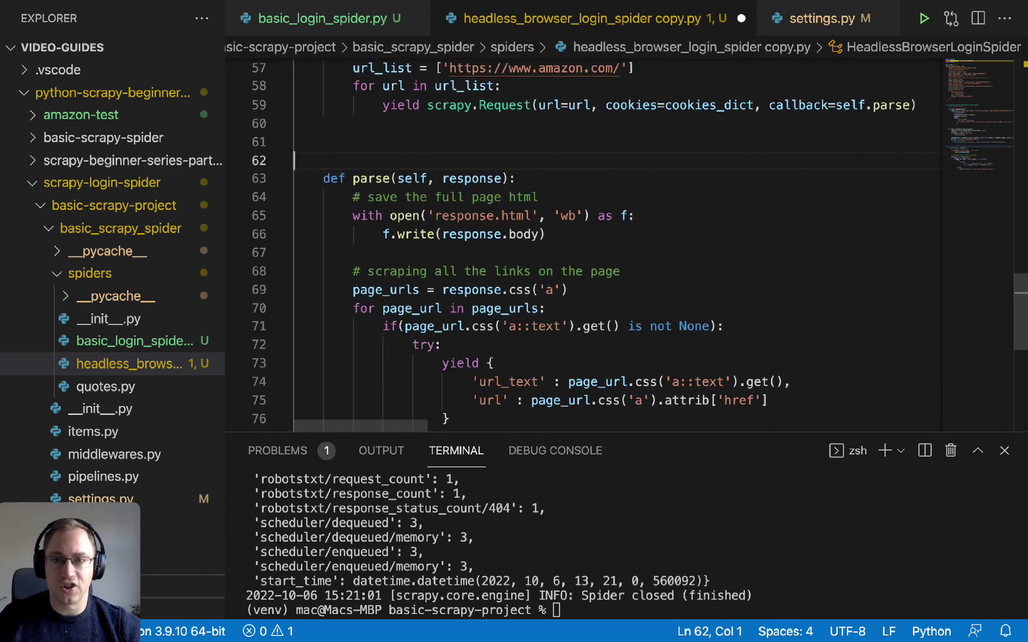
{"action": "left_click", "coordinate": [588, 215]}
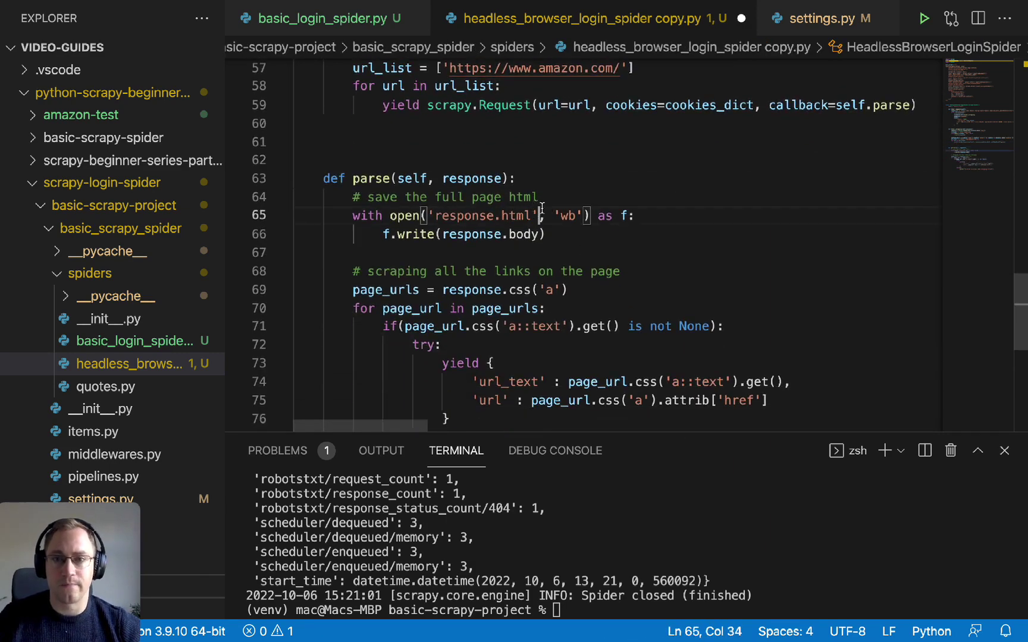
{"action": "double_click", "coordinate": [470, 234]}
{"action": "double_click", "coordinate": [473, 179]}
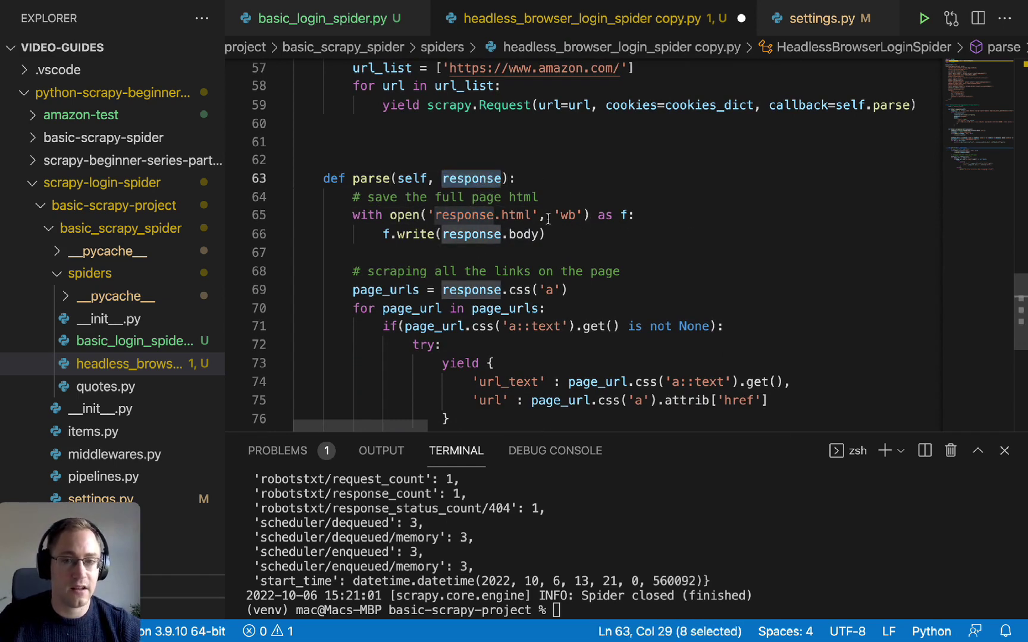
{"action": "double_click", "coordinate": [464, 215]}
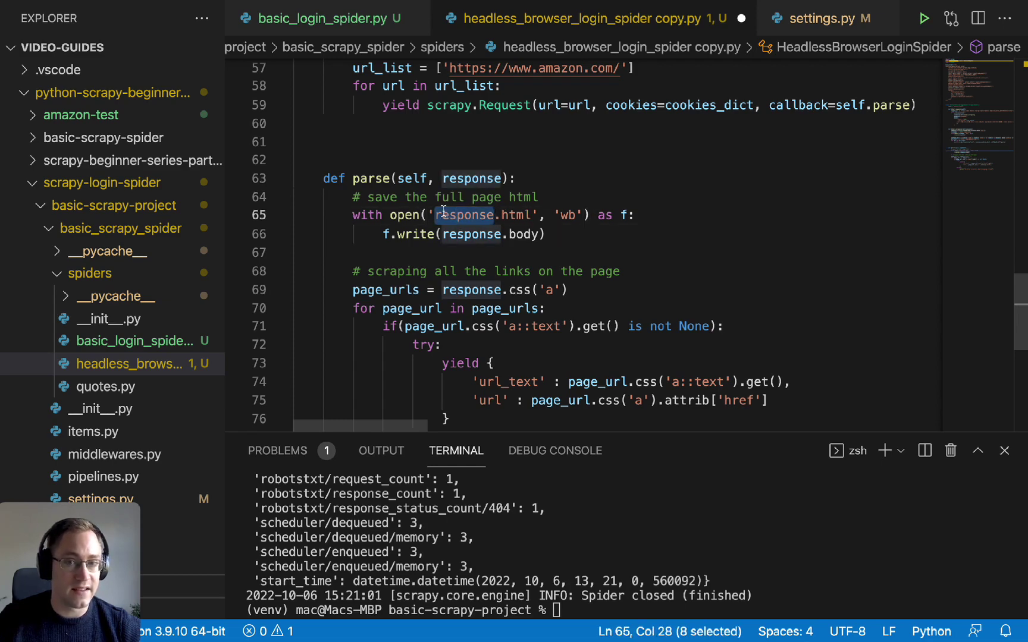
{"action": "double_click", "coordinate": [515, 215]}
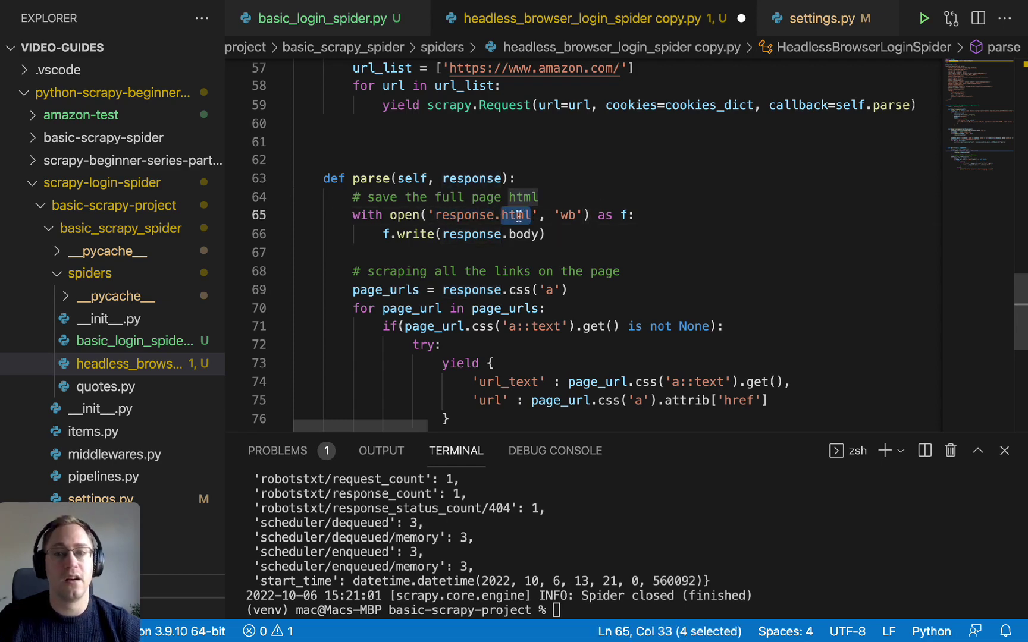
{"action": "scroll", "coordinate": [516, 215], "scroll_direction": "down", "scroll_amount": 2}
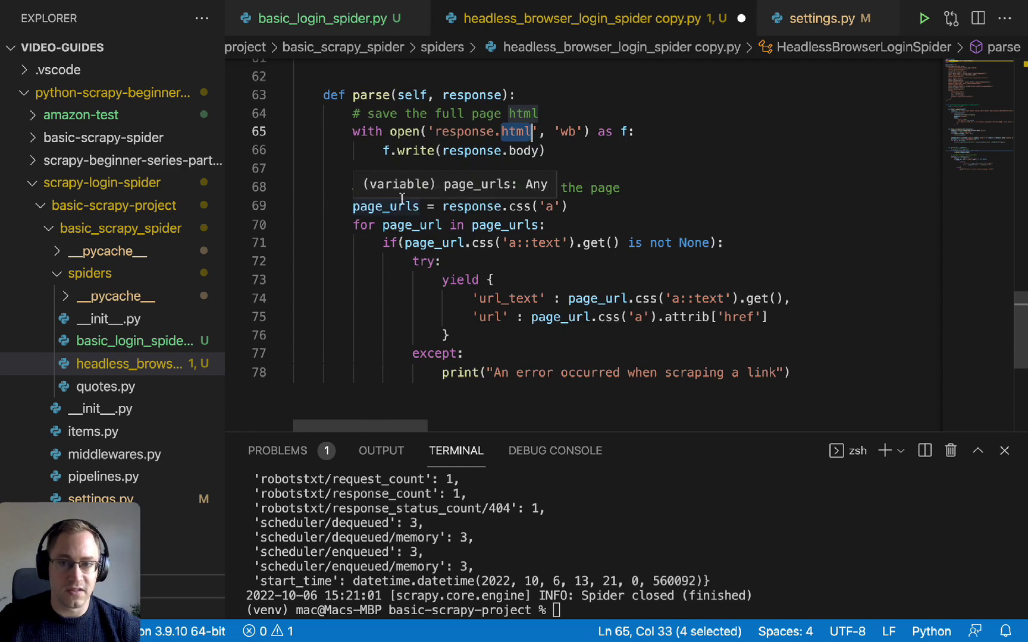
{"action": "left_click", "coordinate": [599, 207]}
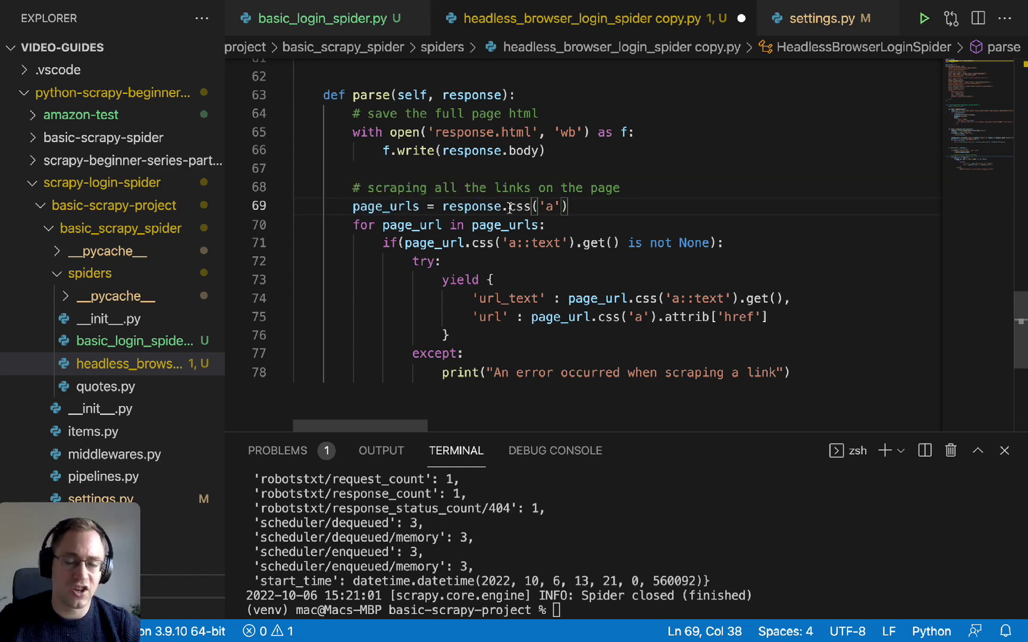
{"action": "double_click", "coordinate": [520, 207]}
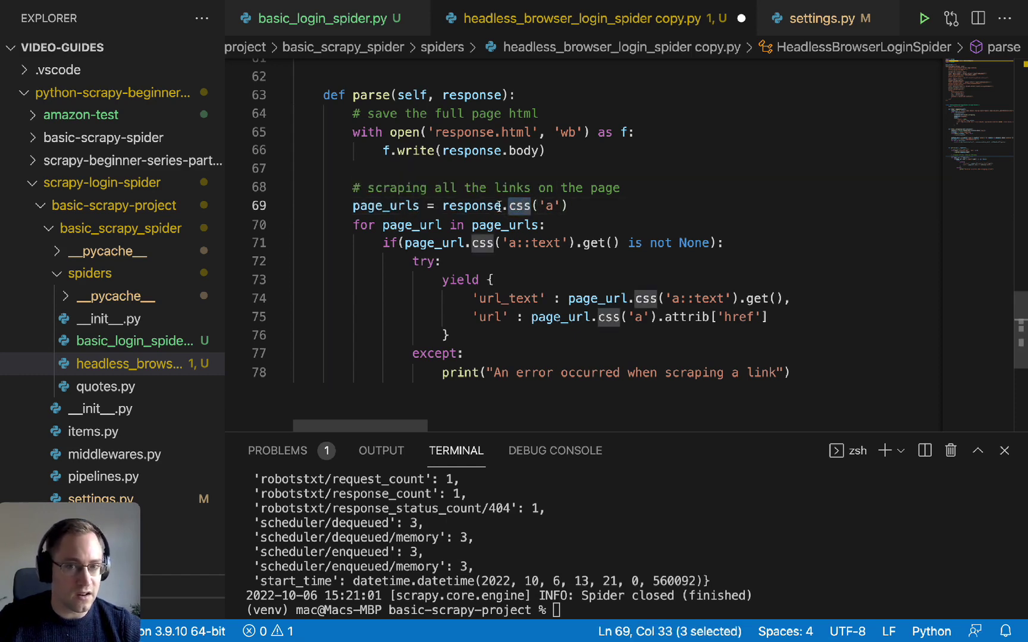
{"action": "double_click", "coordinate": [386, 206]}
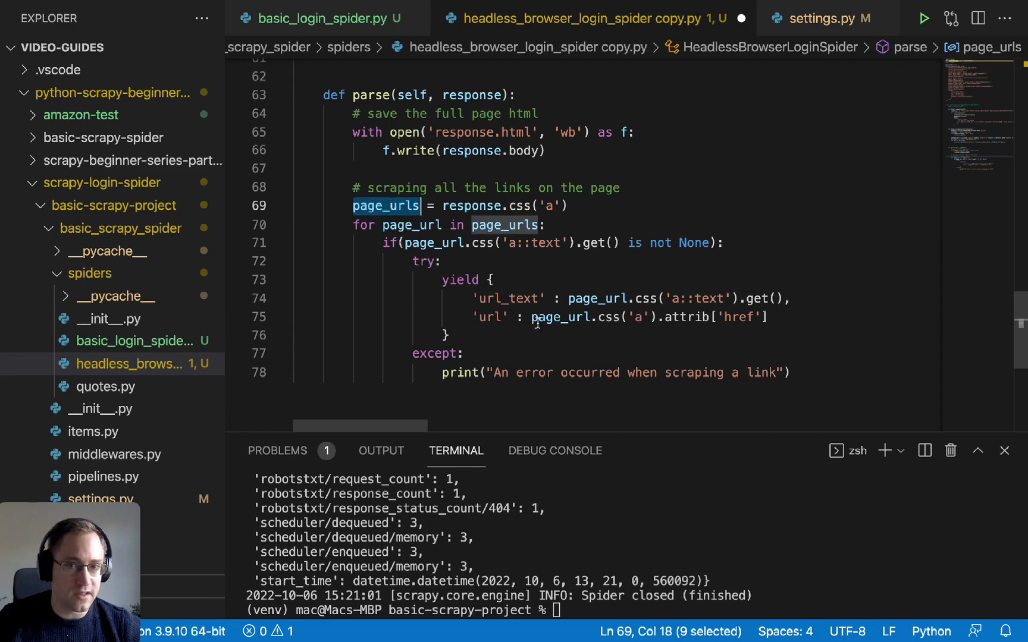
{"action": "scroll", "coordinate": [533, 343], "scroll_direction": "down", "scroll_amount": 2}
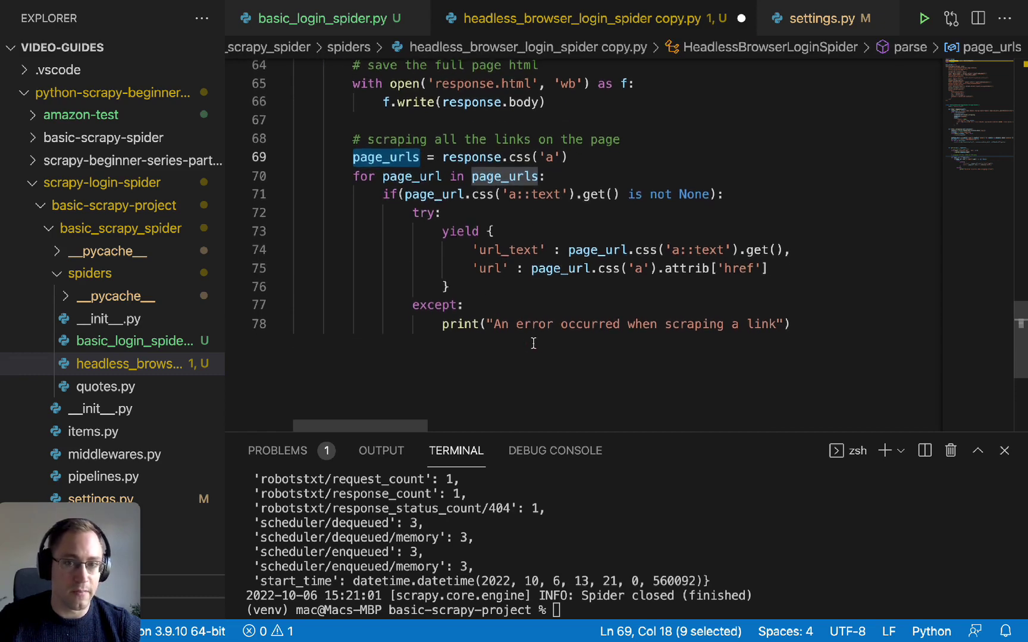
{"action": "double_click", "coordinate": [504, 250]}
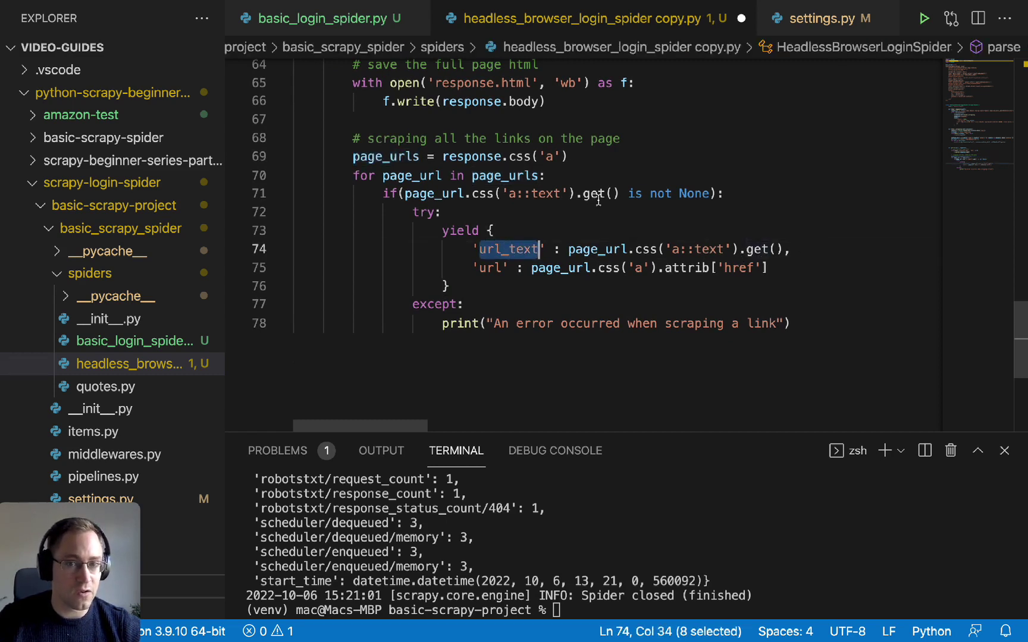
{"action": "double_click", "coordinate": [490, 267]}
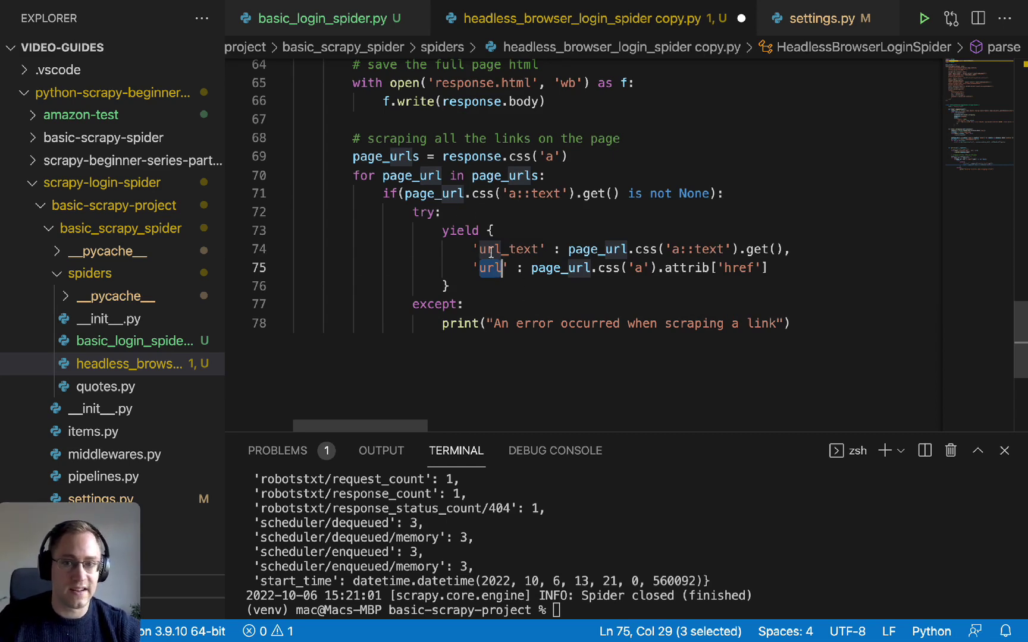
{"action": "left_click", "coordinate": [428, 213]}
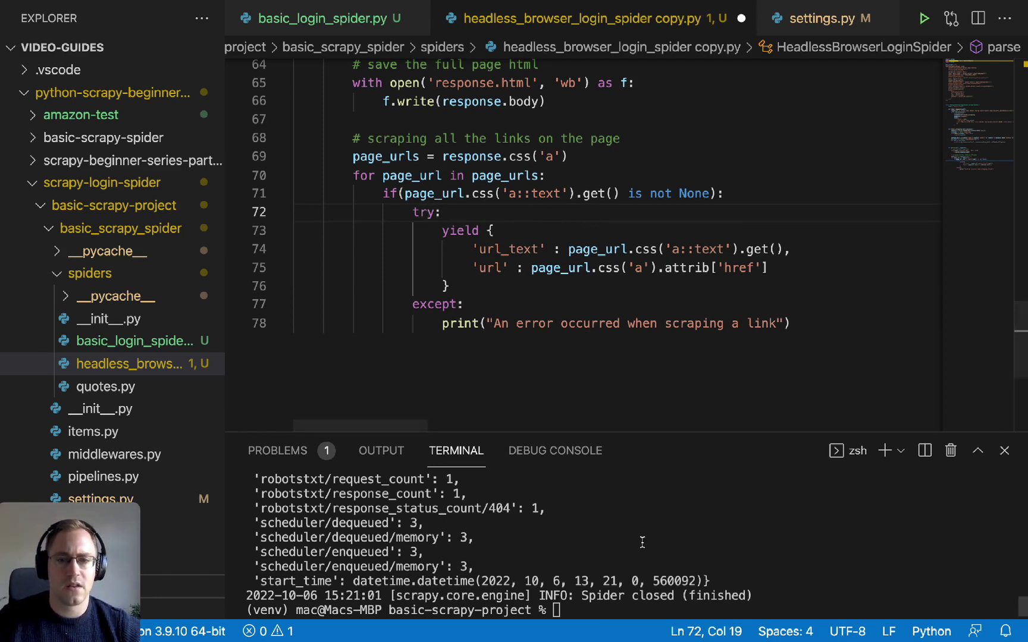
{"action": "left_click", "coordinate": [649, 368]}
{"action": "scroll", "coordinate": [562, 241], "scroll_direction": "up", "scroll_amount": 15}
Install the scrapy_splash package from the terminal.
{"action": "double_click", "coordinate": [358, 86]}
{"action": "key", "text": "super+c"}
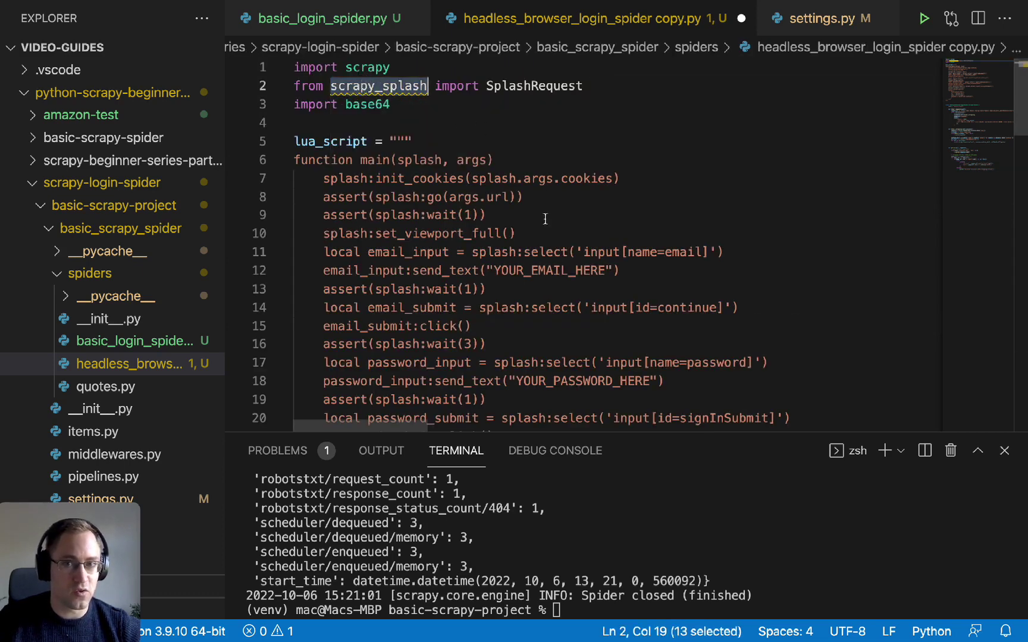
{"action": "left_click", "coordinate": [625, 542]}
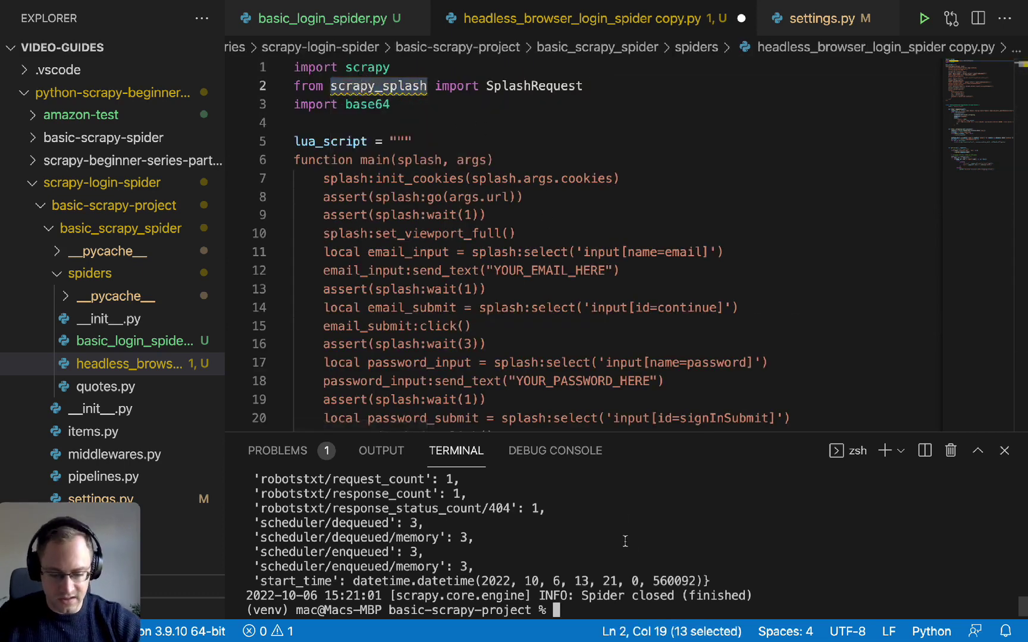
{"action": "type", "text": "pip "}
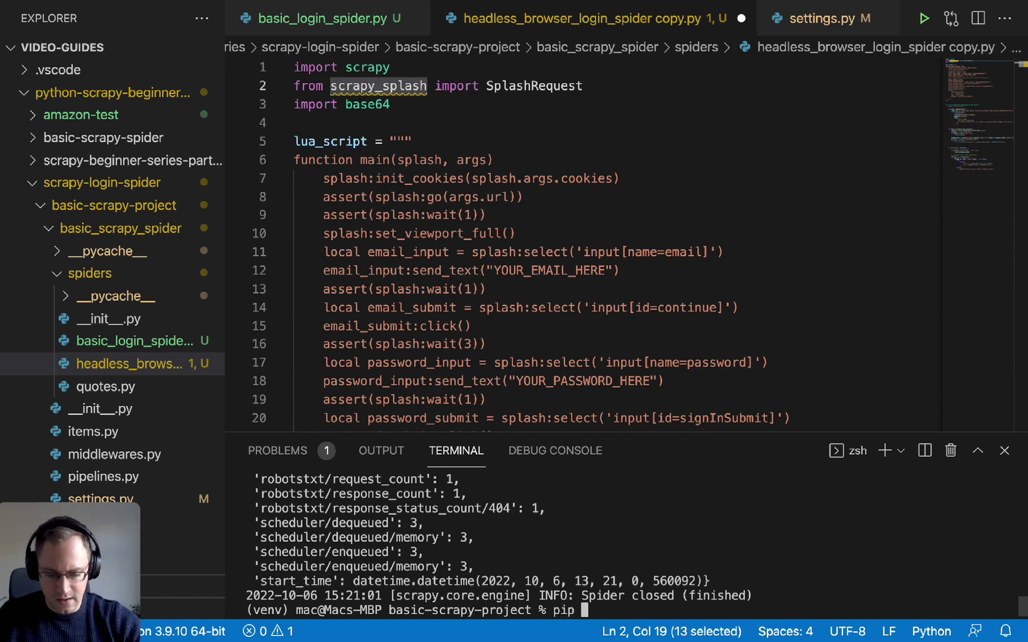
{"action": "type", "text": "install"}
{"action": "key", "text": "super+v"}
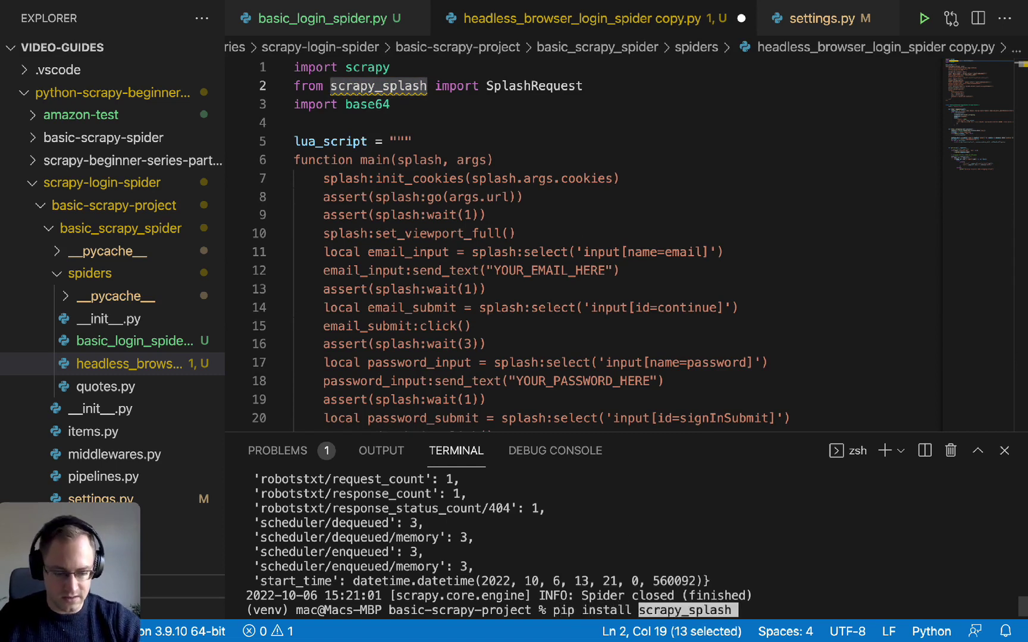
{"action": "key", "text": "Return"}
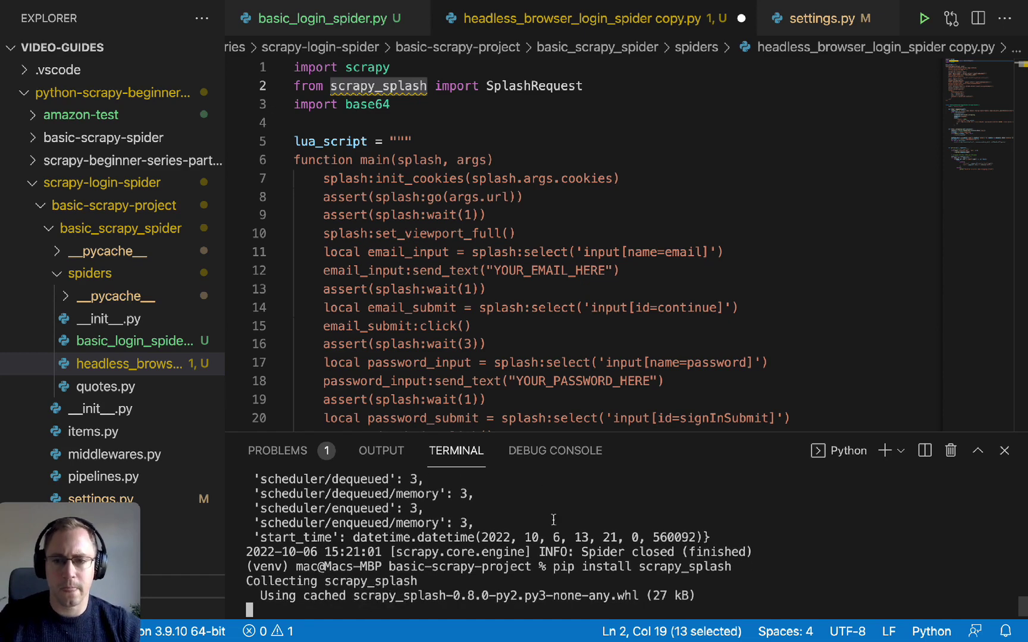
{"action": "type", "text": "scrapy list"}
Run the spider listing, then deactivate and reactivate the virtual environment from the parent folder.
{"action": "key", "text": "Return"}
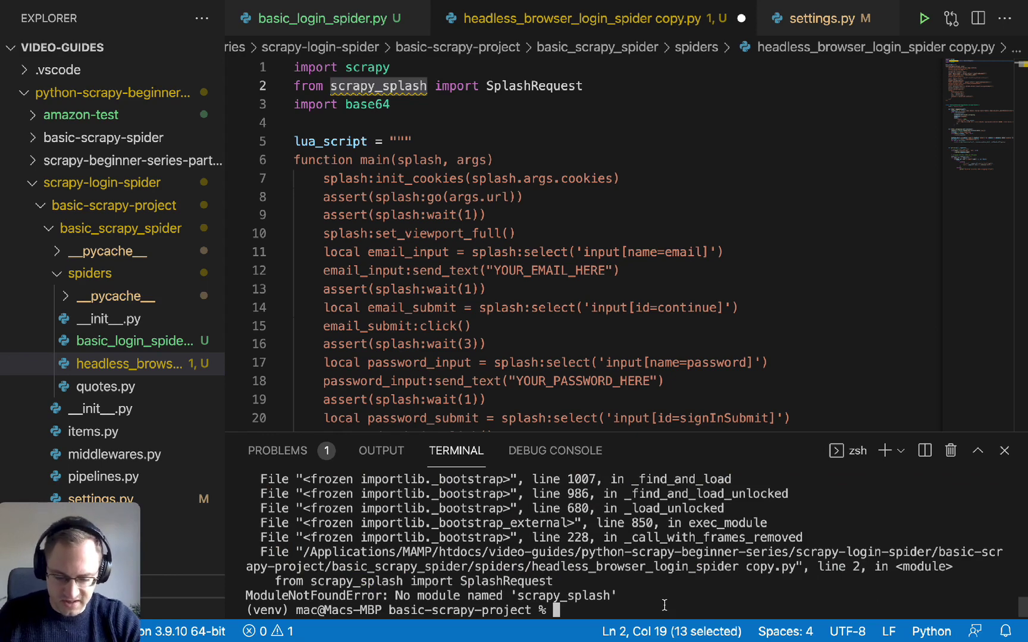
{"action": "type", "text": "deactivate"}
{"action": "key", "text": "Return"}
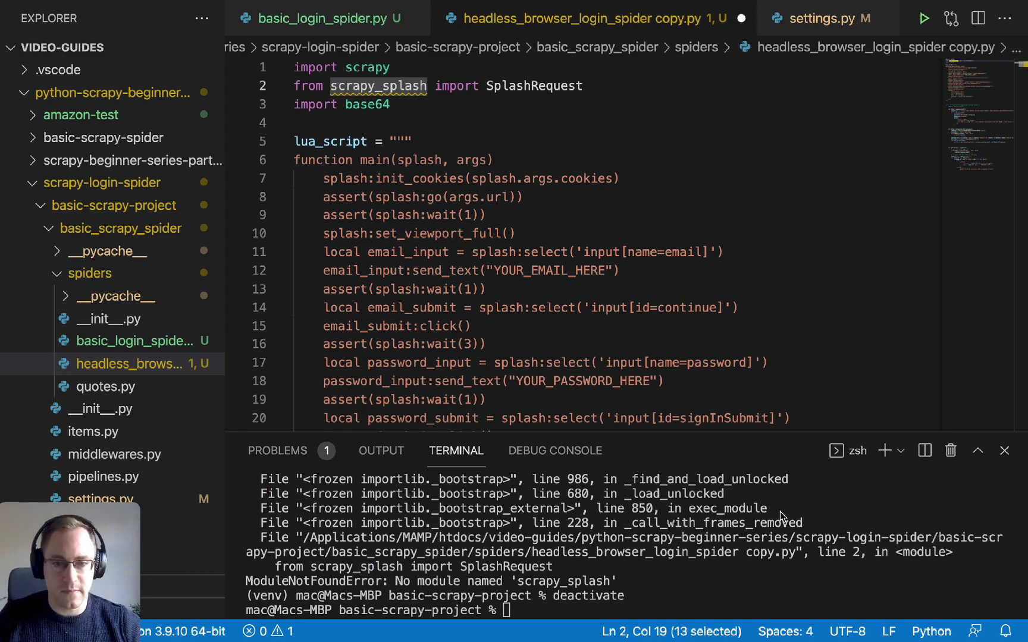
{"action": "type", "text": "source venv/bin/activate"}
{"action": "key", "text": "Return"}
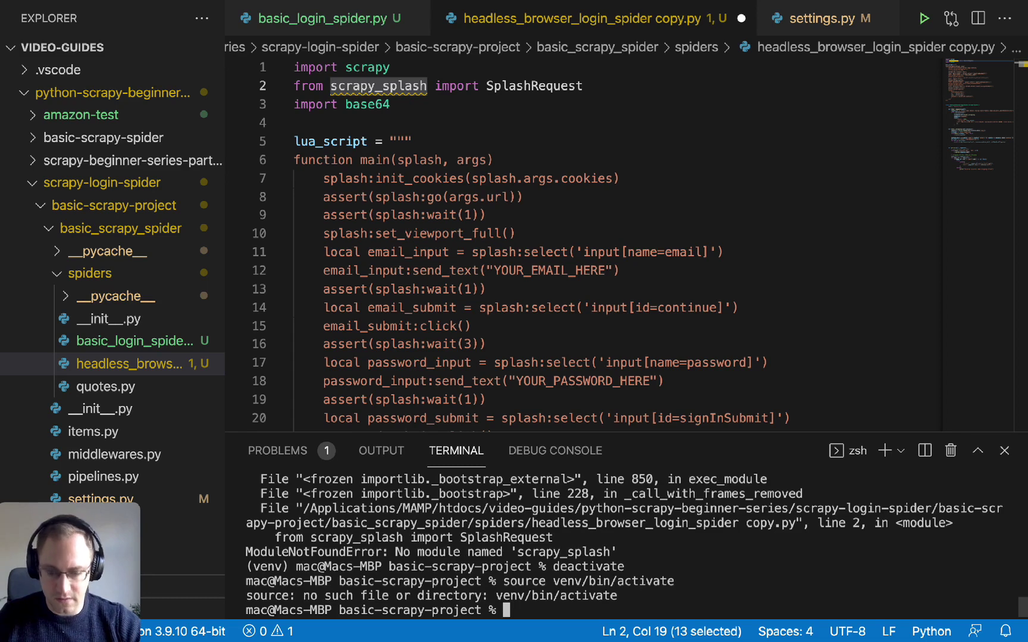
{"action": "type", "text": "cd ../"}
{"action": "key", "text": "Return"}
{"action": "type", "text": "source venv/bin/activate"}
{"action": "key", "text": "Return"}
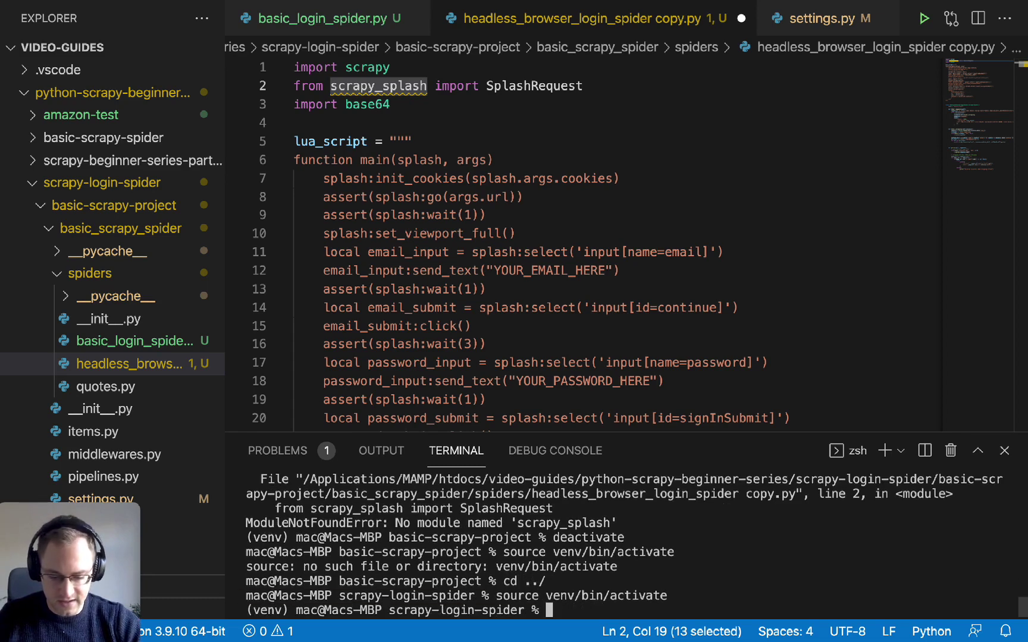
{"action": "type", "text": "ls"}
List the folder, enter basic-scrapy-project, and rerun scrapy list.
{"action": "key", "text": "Return"}
{"action": "type", "text": "cd "}
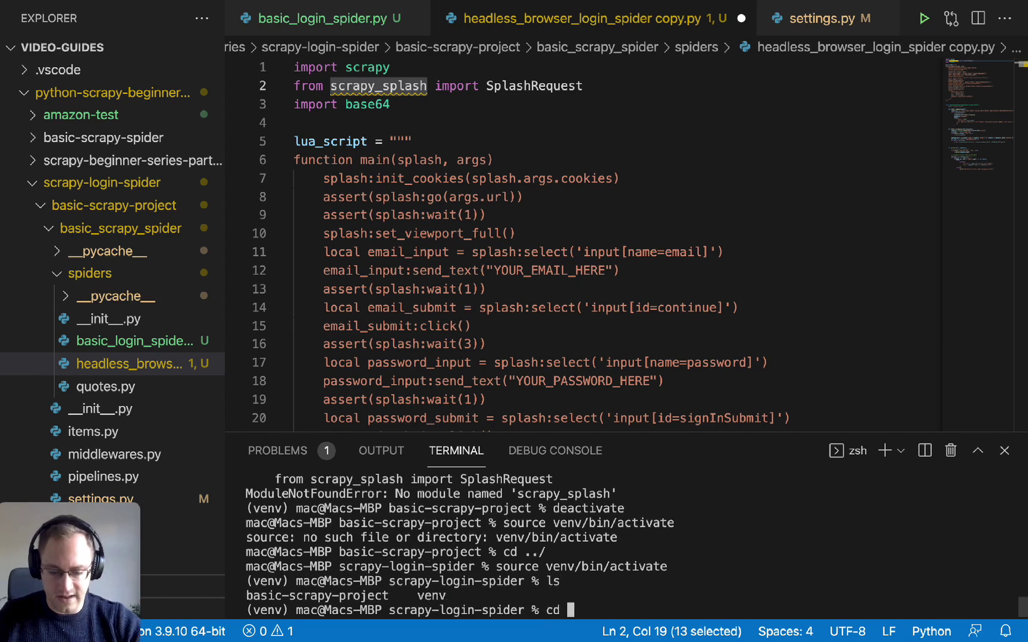
{"action": "type", "text": "basic-scrapy-project"}
{"action": "key", "text": "Return"}
{"action": "type", "text": "source venv/bin/activate"}
{"action": "key", "text": "Up"}
{"action": "key", "text": "Up"}
{"action": "key", "text": "Up"}
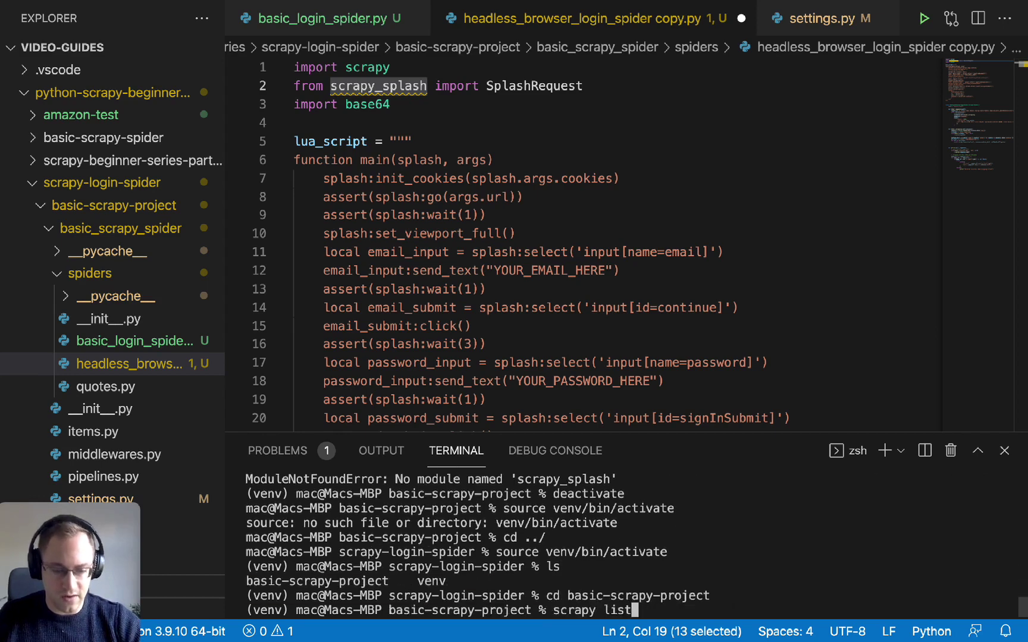
{"action": "key", "text": "Return"}
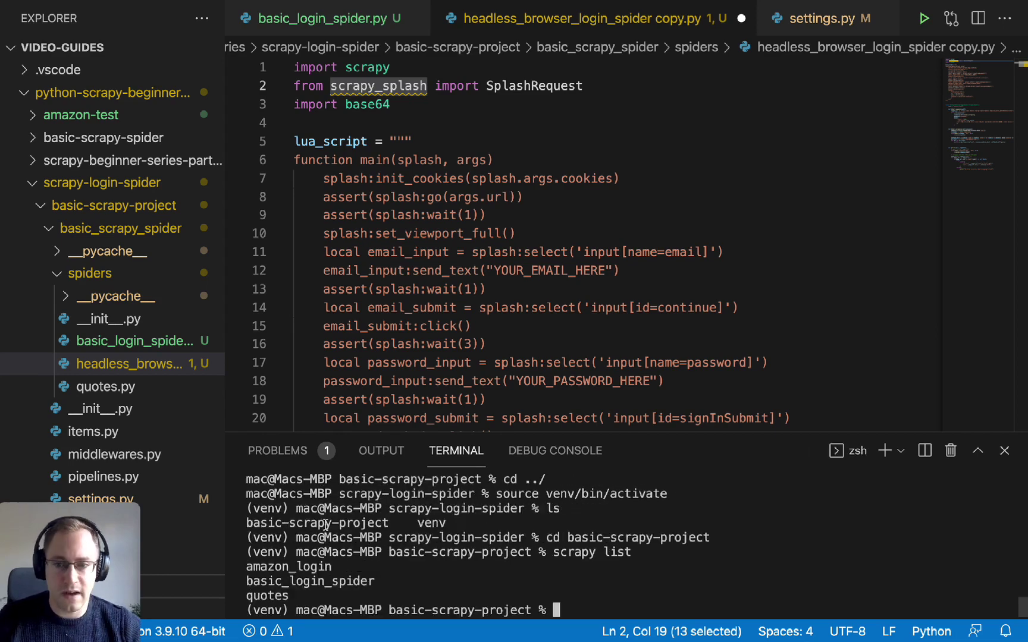
Replace YOUR_EMAIL_HERE and YOUR_PASSWORD_HERE in the Lua script with the real login credentials.
{"action": "left_click", "coordinate": [556, 273]}
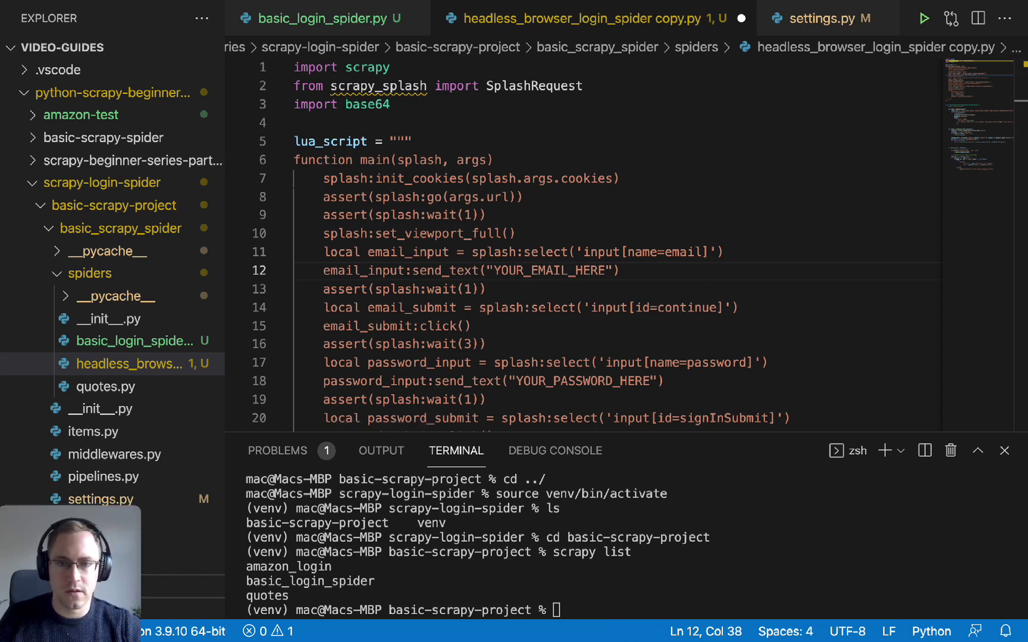
{"action": "left_click", "coordinate": [498, 271]}
{"action": "left_click_drag", "start_coordinate": [498, 271], "coordinate": [605, 271]}
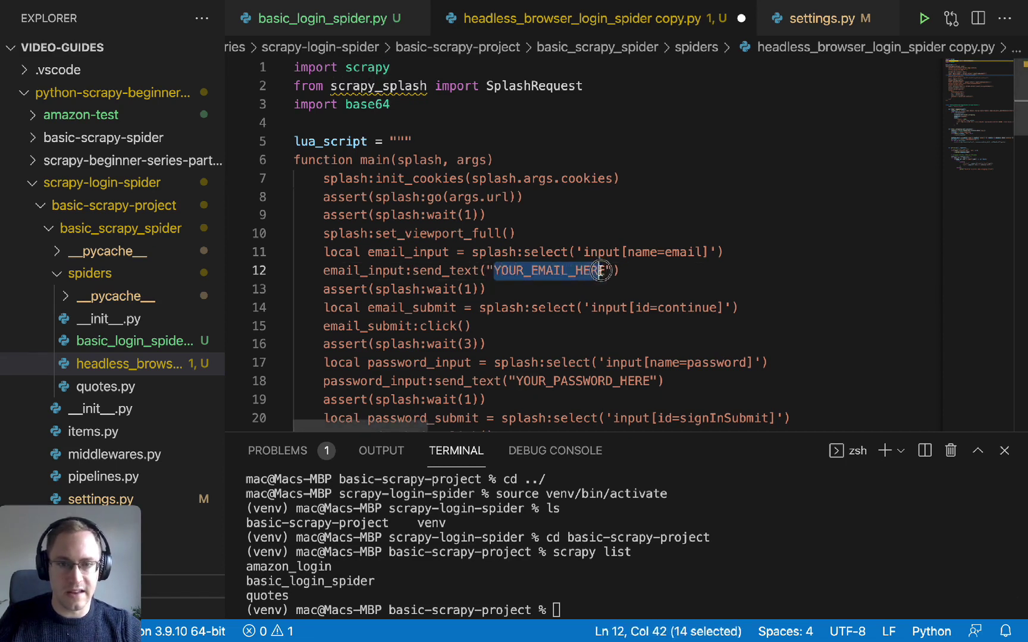
{"action": "key", "text": "super+v"}
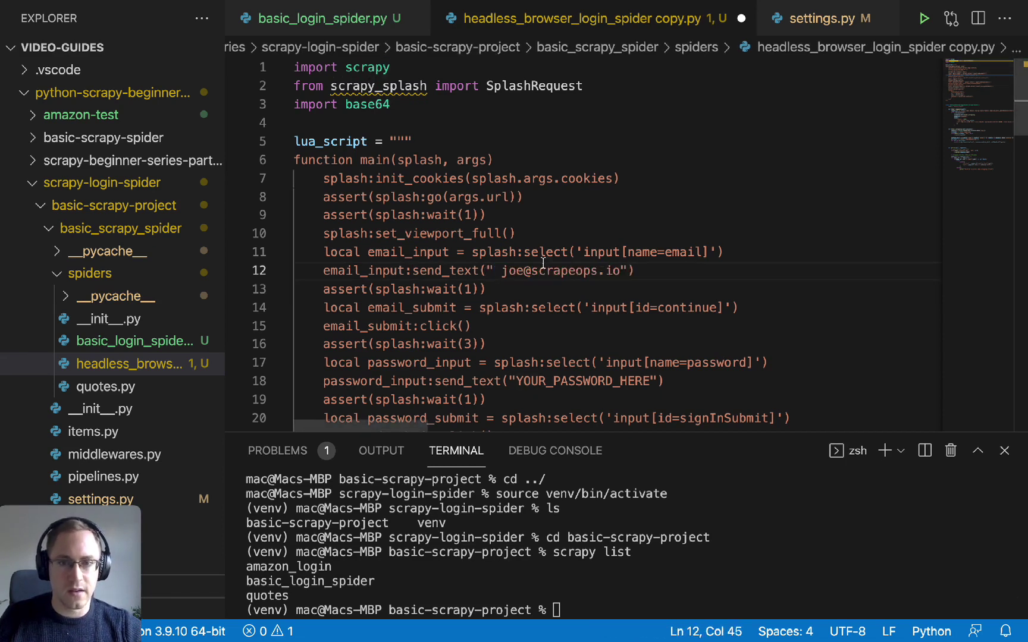
{"action": "left_click", "coordinate": [503, 271]}
{"action": "key", "text": "BackSpace"}
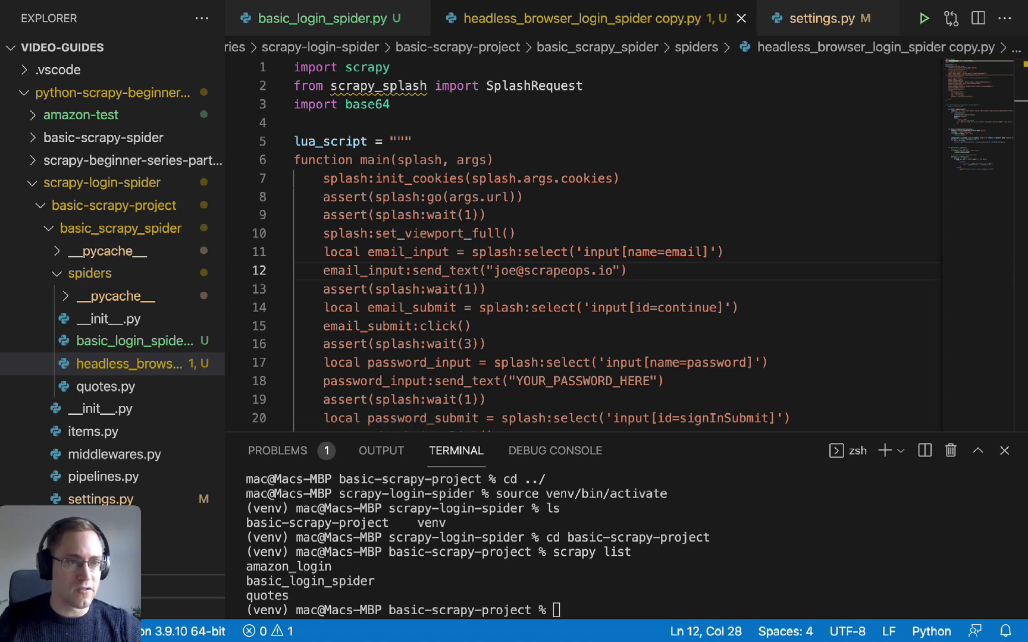
{"action": "double_click", "coordinate": [586, 382]}
{"action": "key", "text": "BackSpace"}
{"action": "key", "text": "super+v"}
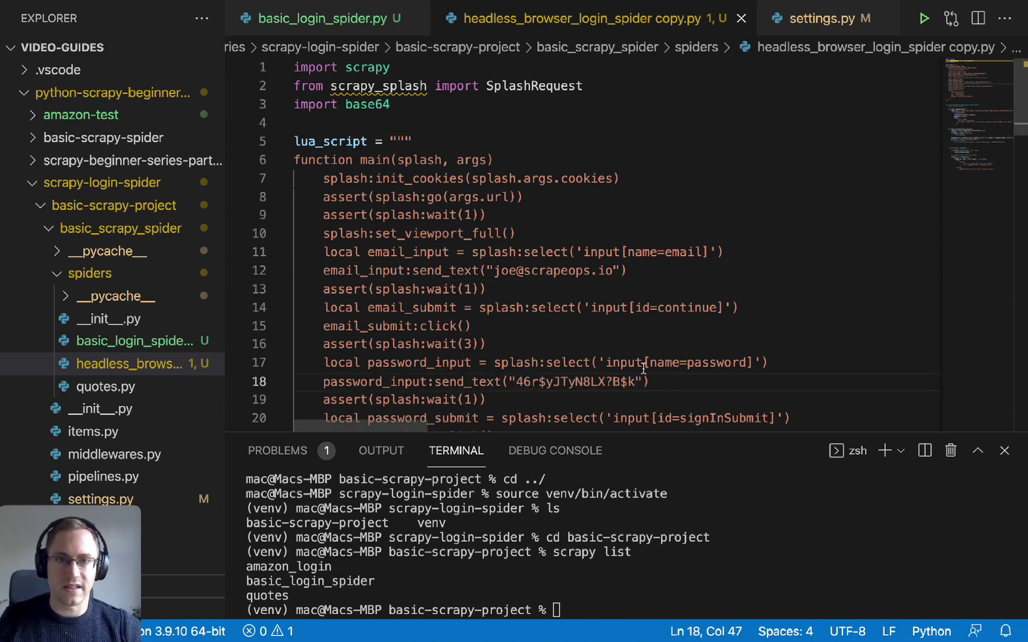
Run scrapy crawl amazon_login in the terminal.
{"action": "left_click", "coordinate": [637, 544]}
{"action": "key", "text": "Up"}
{"action": "key", "text": "Up"}
{"action": "key", "text": "Down"}
{"action": "key", "text": "BackSpace"}
{"action": "key", "text": "BackSpace"}
{"action": "key", "text": "BackSpace"}
{"action": "type", "text": "crawl amazon_login"}
{"action": "key", "text": "Return"}
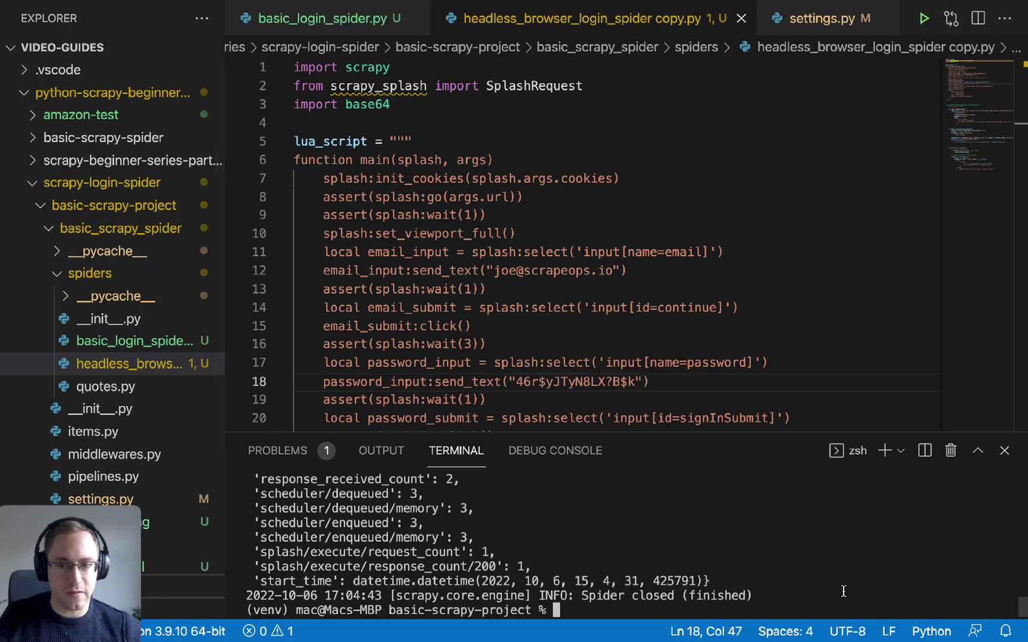
{"action": "scroll", "coordinate": [152, 393], "scroll_direction": "down", "scroll_amount": 5}
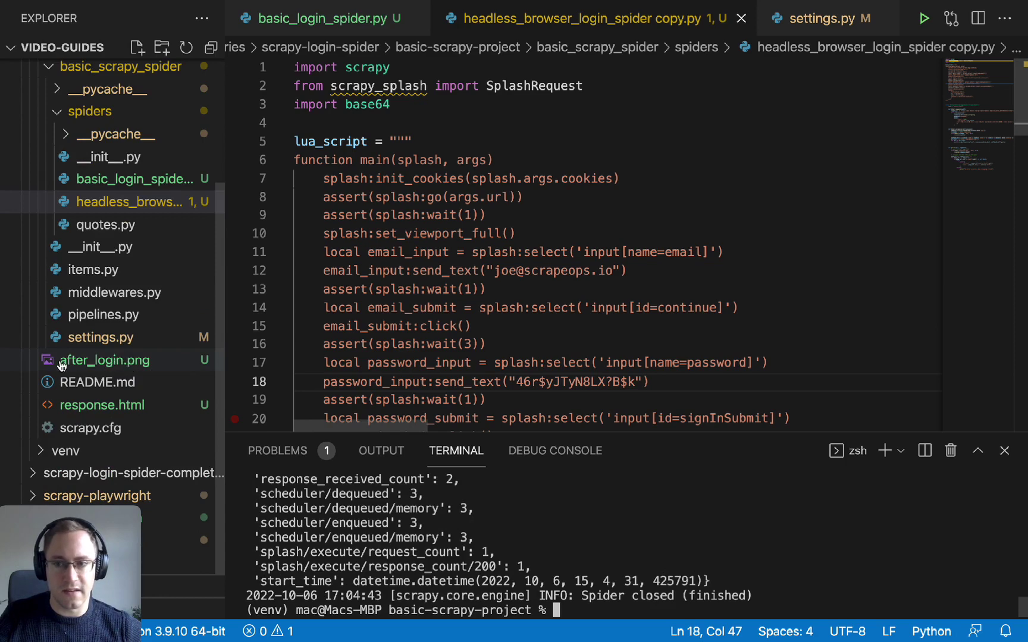
Open and zoom into after_login.png showing Amazon signed in, then open response.html.
{"action": "left_click", "coordinate": [107, 362]}
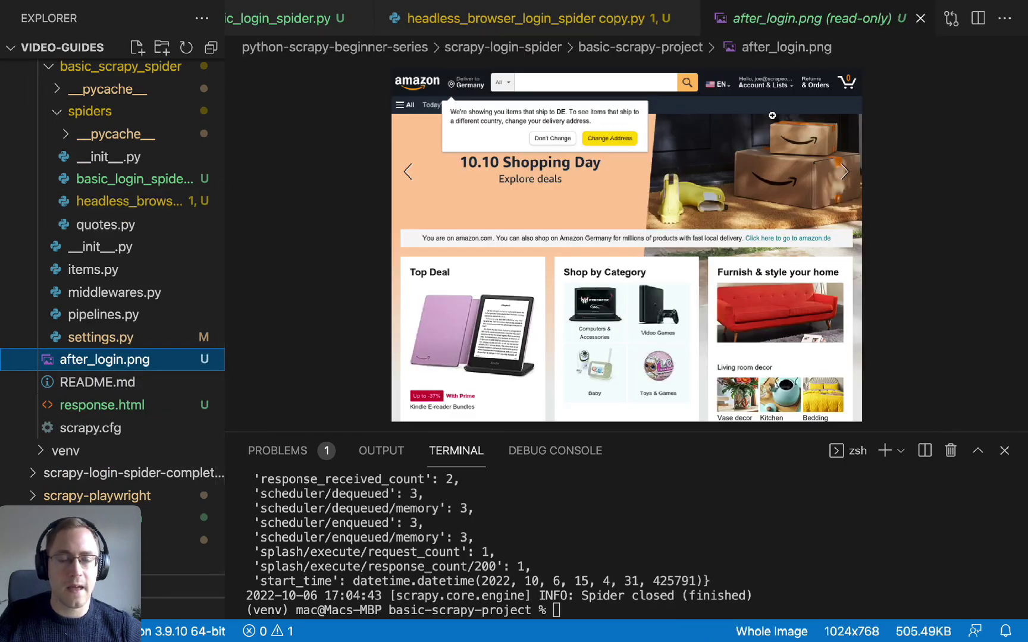
{"action": "left_click", "coordinate": [769, 95]}
{"action": "scroll", "coordinate": [771, 89], "scroll_direction": "up", "scroll_amount": 1}
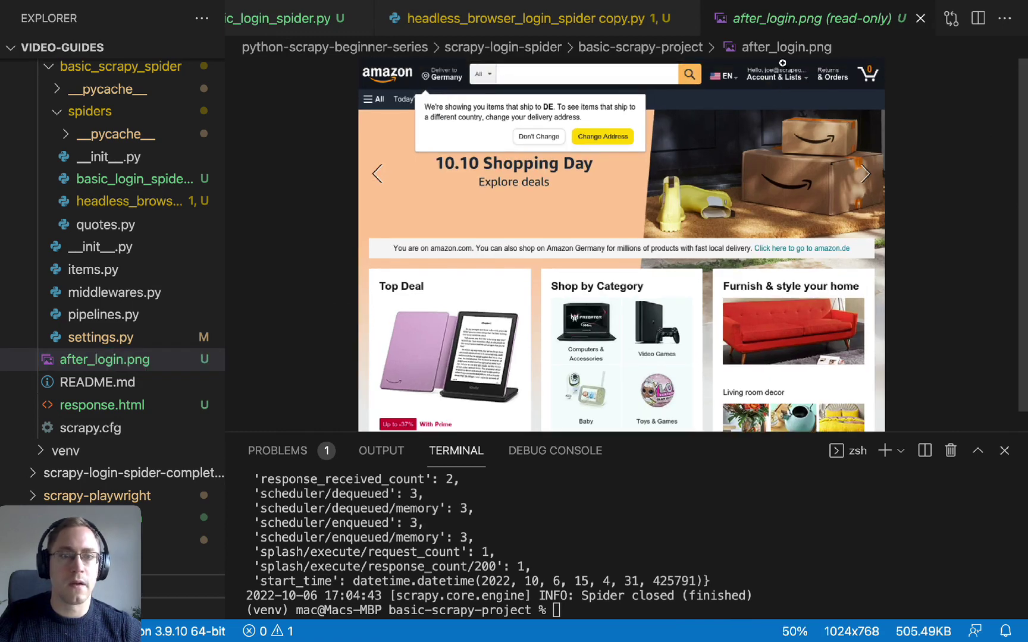
{"action": "left_click", "coordinate": [781, 64]}
{"action": "scroll", "coordinate": [926, 119], "scroll_direction": "right", "scroll_amount": 3}
{"action": "scroll", "coordinate": [926, 119], "scroll_direction": "right", "scroll_amount": 1}
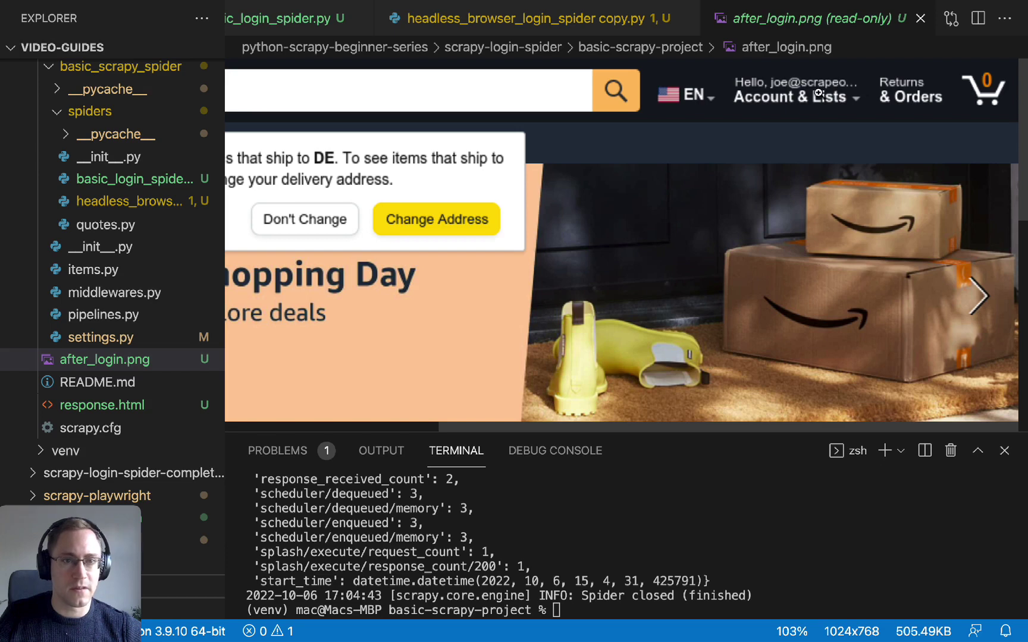
{"action": "left_click", "coordinate": [102, 405]}
Find the account email in response.html, checking the matches on lines 633 and 627.
{"action": "left_click", "coordinate": [642, 291]}
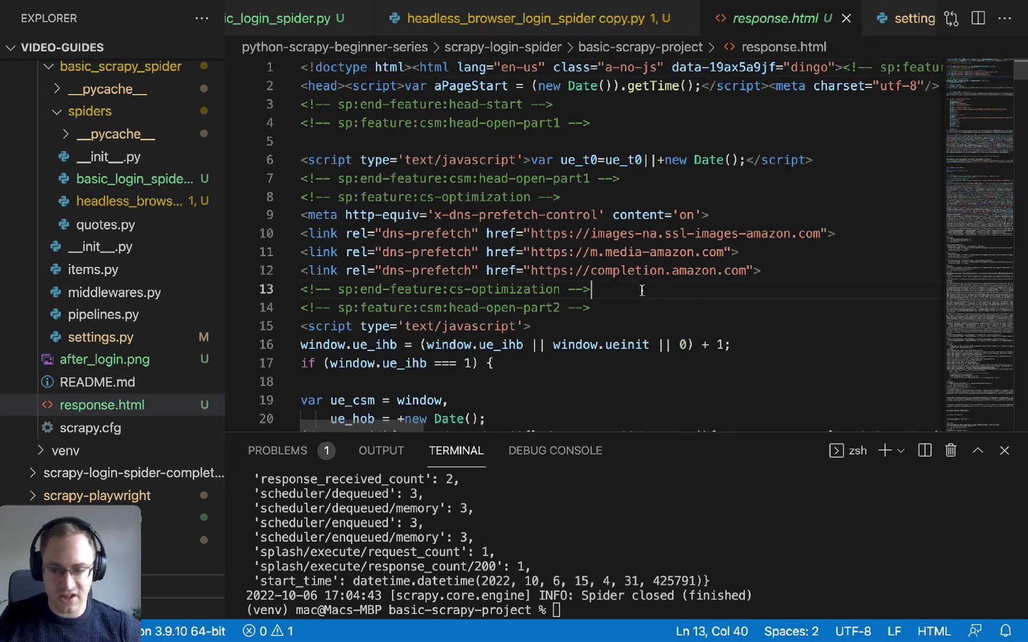
{"action": "key", "text": "ctrl+f"}
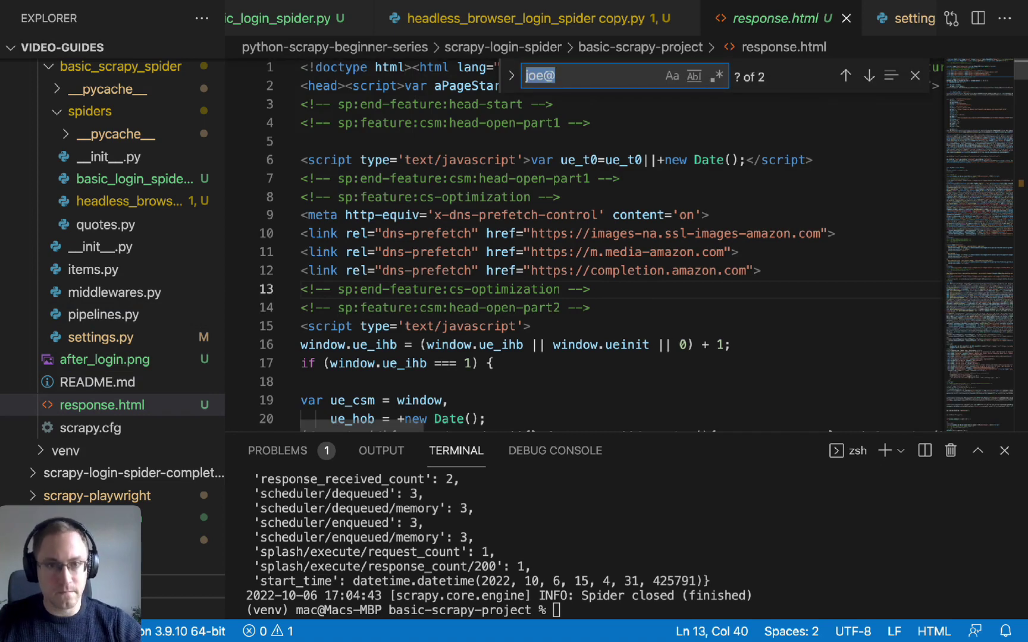
{"action": "key", "text": "Return"}
{"action": "double_click", "coordinate": [326, 356]}
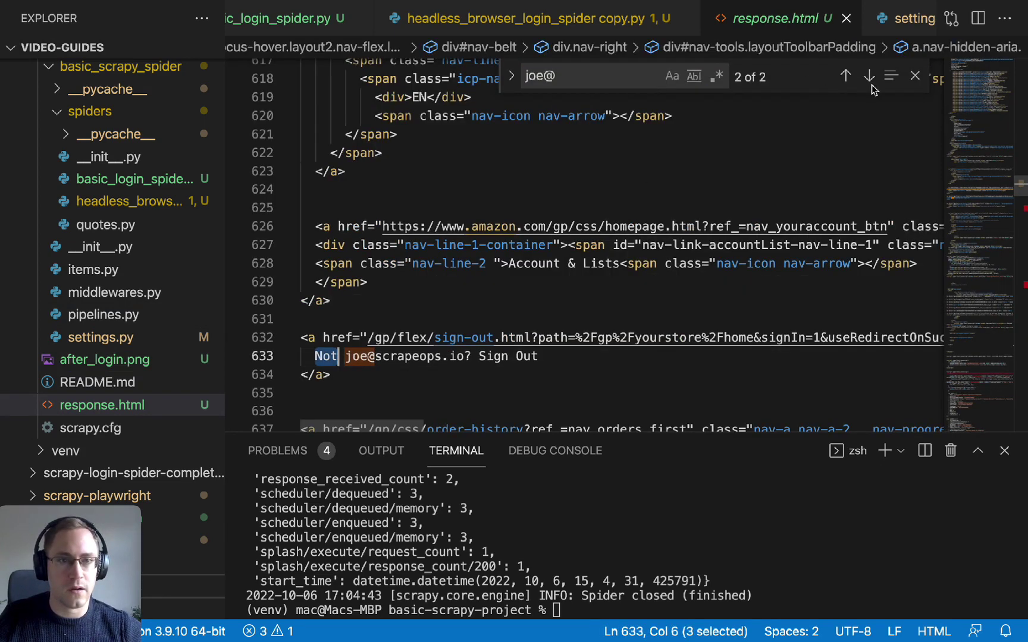
{"action": "left_click", "coordinate": [845, 76]}
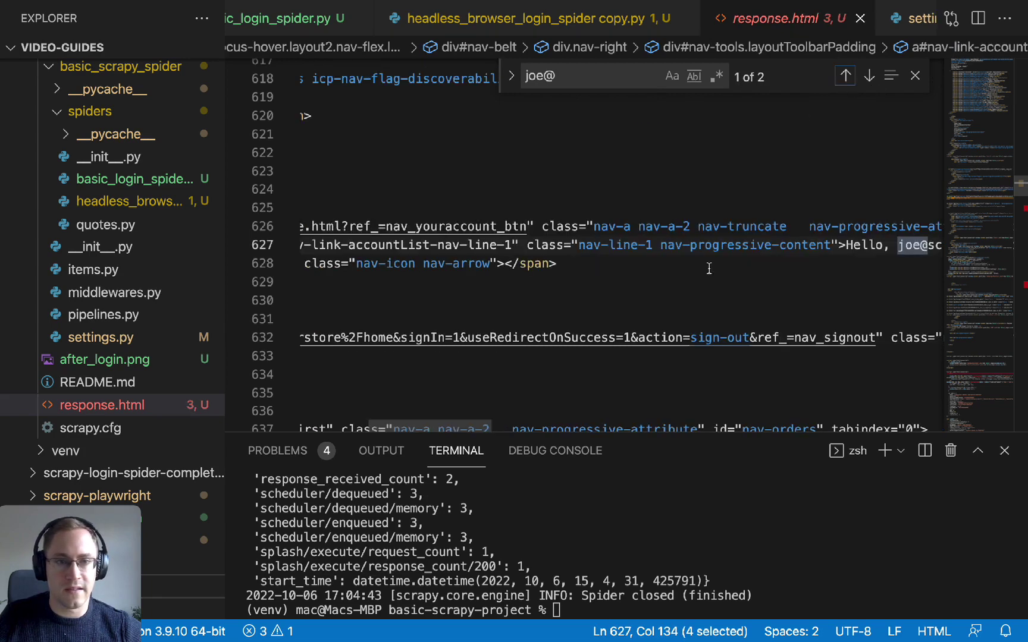
{"action": "scroll", "coordinate": [708, 269], "scroll_direction": "right", "scroll_amount": 3}
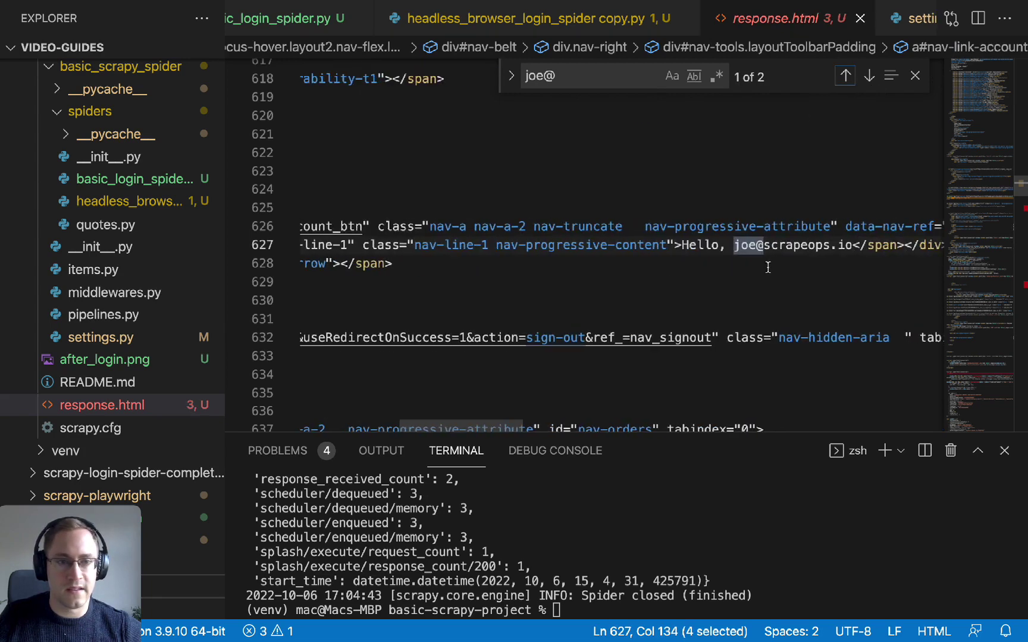
{"action": "left_click", "coordinate": [840, 244]}
{"action": "scroll", "coordinate": [723, 265], "scroll_direction": "left", "scroll_amount": 5}
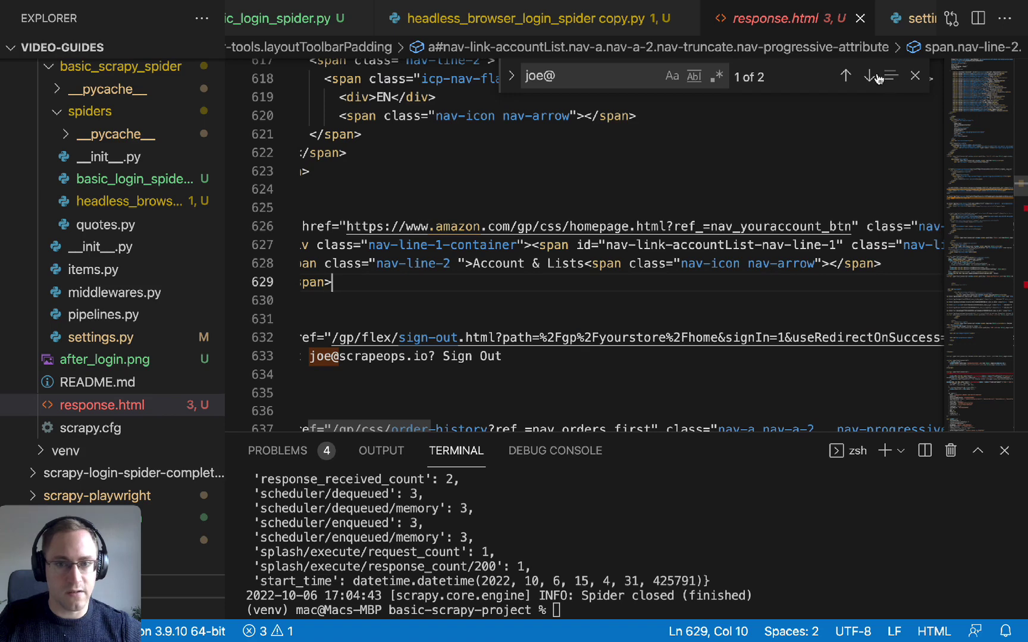
{"action": "left_click", "coordinate": [914, 75]}
{"action": "scroll", "coordinate": [444, 546], "scroll_direction": "up", "scroll_amount": 5}
{"action": "scroll", "coordinate": [444, 521], "scroll_direction": "up", "scroll_amount": 5}
{"action": "scroll", "coordinate": [444, 523], "scroll_direction": "up", "scroll_amount": 5}
{"action": "scroll", "coordinate": [444, 522], "scroll_direction": "up", "scroll_amount": 5}
{"action": "scroll", "coordinate": [443, 522], "scroll_direction": "up", "scroll_amount": 5}
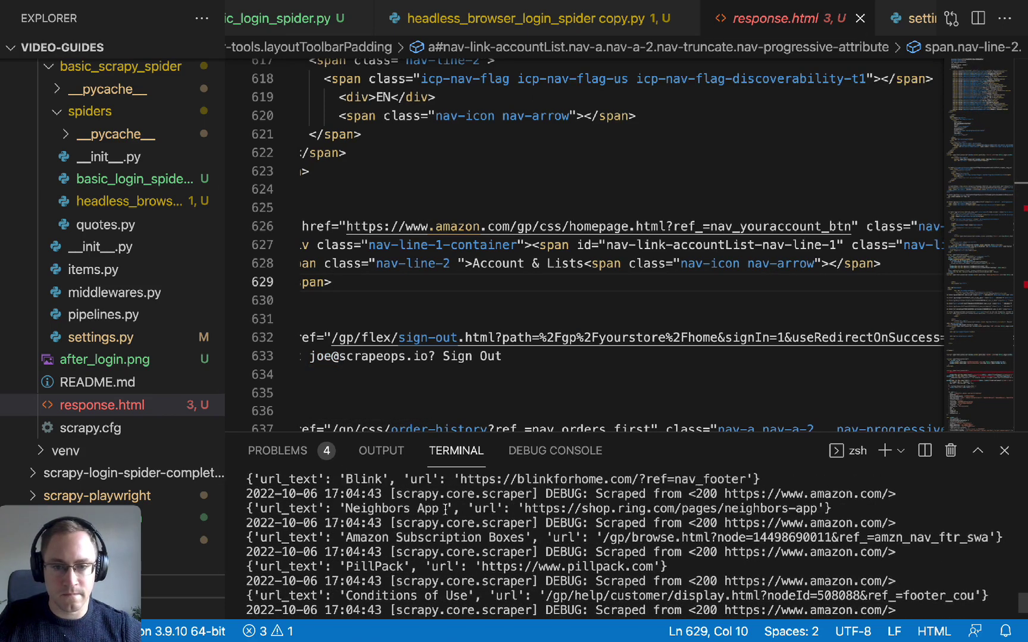
Highlight the Neighbors App scraped item line in the crawl output.
{"action": "left_click_drag", "start_coordinate": [249, 509], "coordinate": [831, 507]}
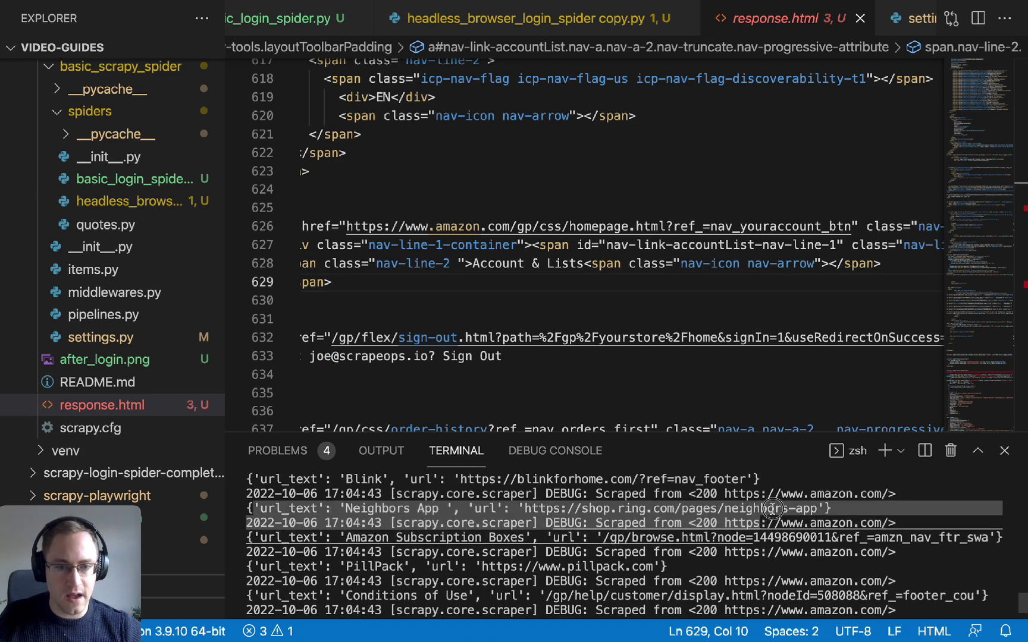
{"action": "left_click", "coordinate": [832, 508]}
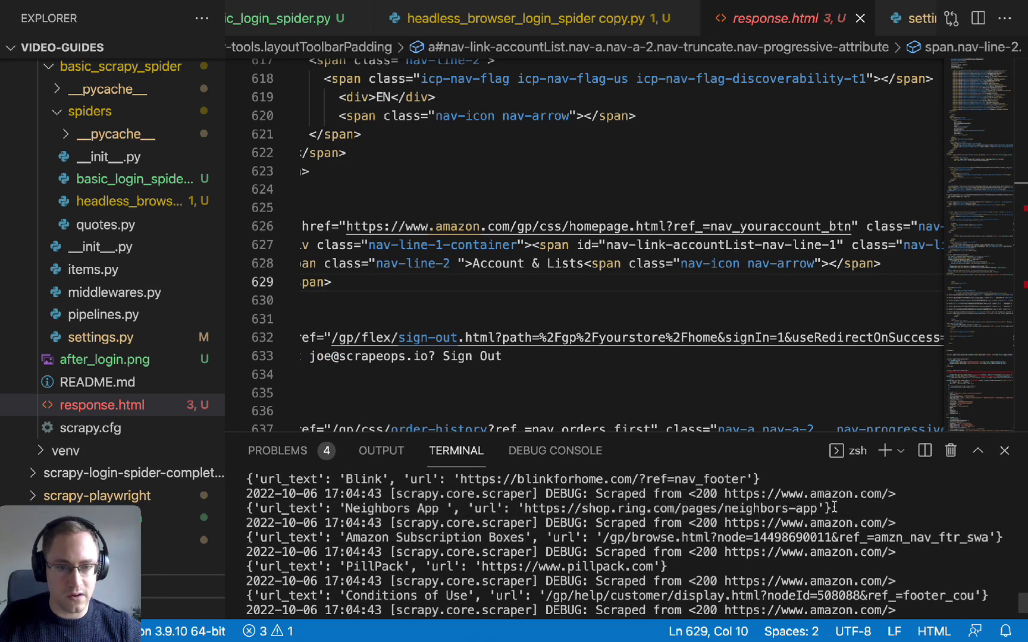
{"action": "left_click_drag", "start_coordinate": [835, 507], "coordinate": [246, 507]}
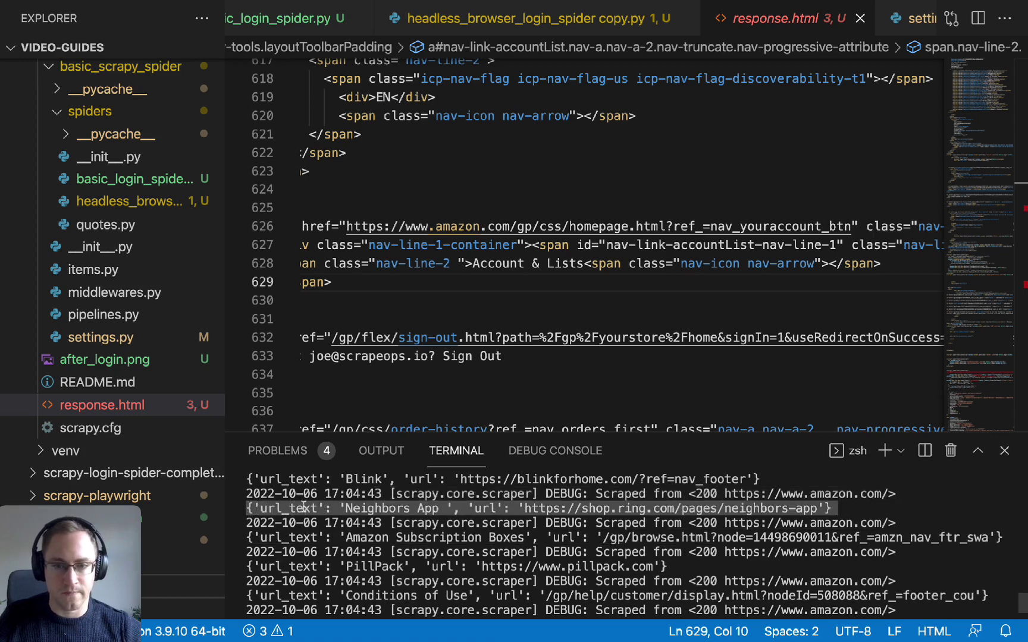
{"action": "left_click", "coordinate": [608, 538]}
{"action": "scroll", "coordinate": [617, 294], "scroll_direction": "left", "scroll_amount": 3}
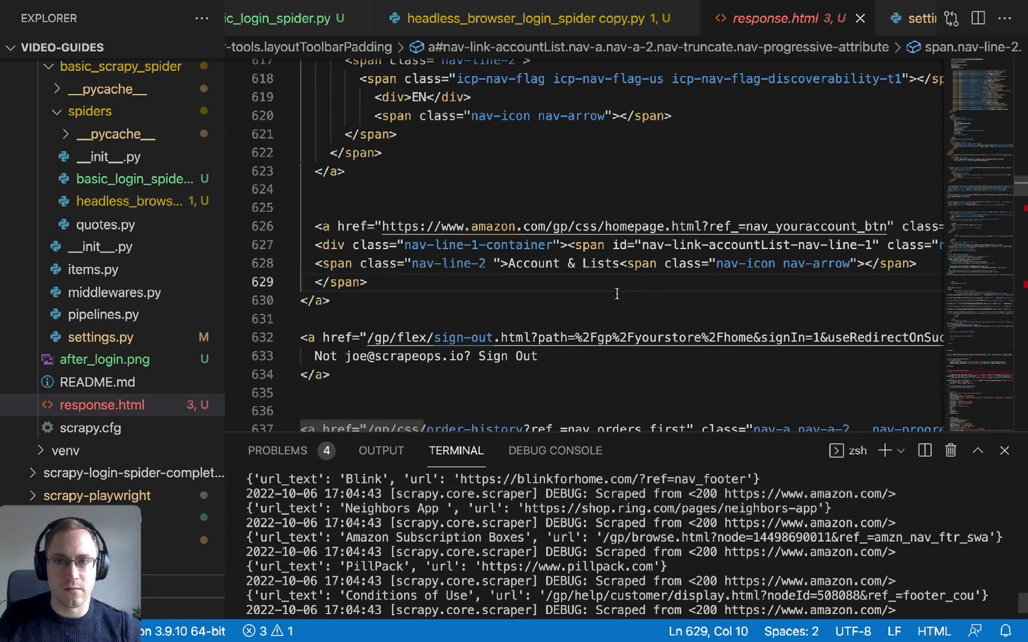
{"action": "scroll", "coordinate": [599, 562], "scroll_direction": "down", "scroll_amount": 10}
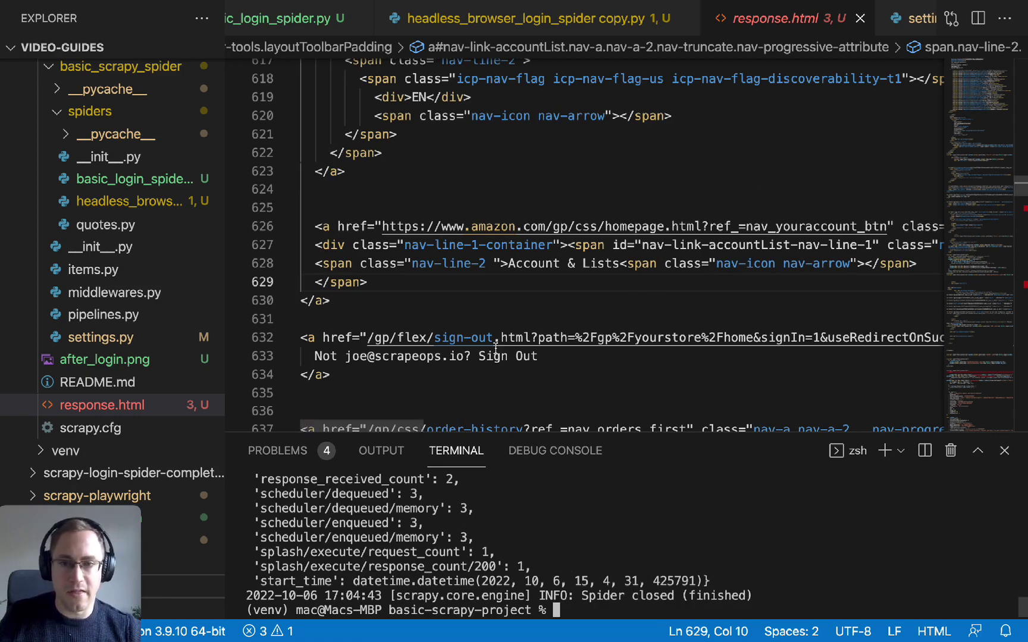
{"action": "scroll", "coordinate": [331, 24], "scroll_direction": "up", "scroll_amount": 3}
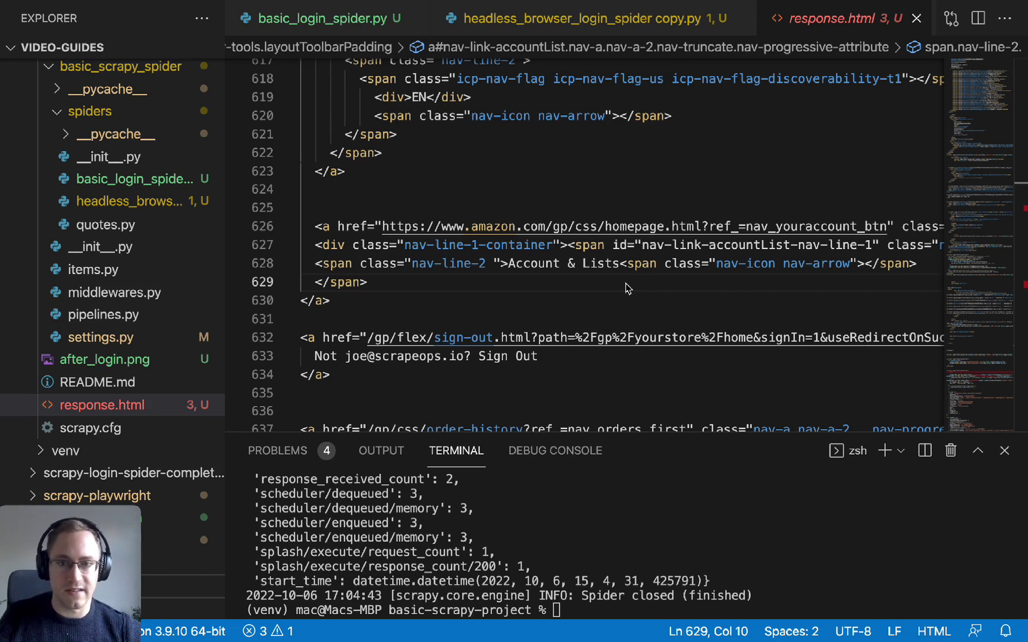
{"action": "left_click", "coordinate": [617, 297]}
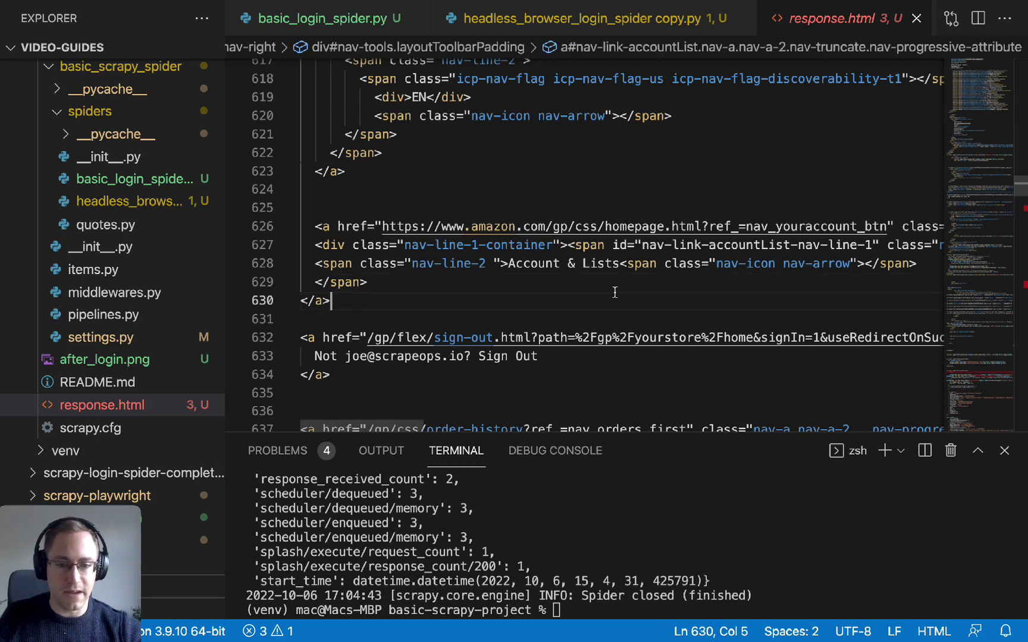